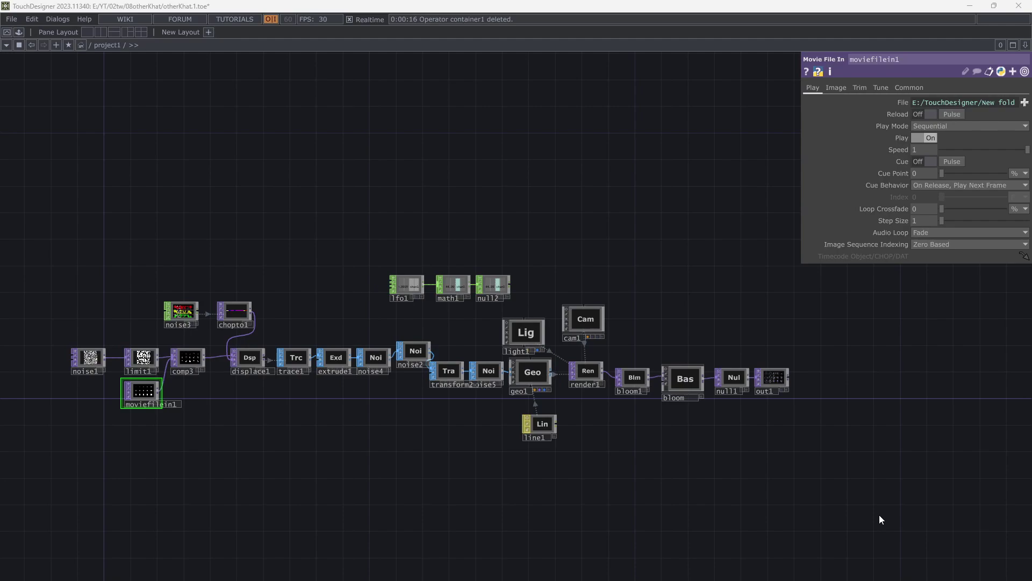
Step: Show the out1 result behind the network and orbit the cam1 viewer to an angled view of the boxes
left_click(783, 389)
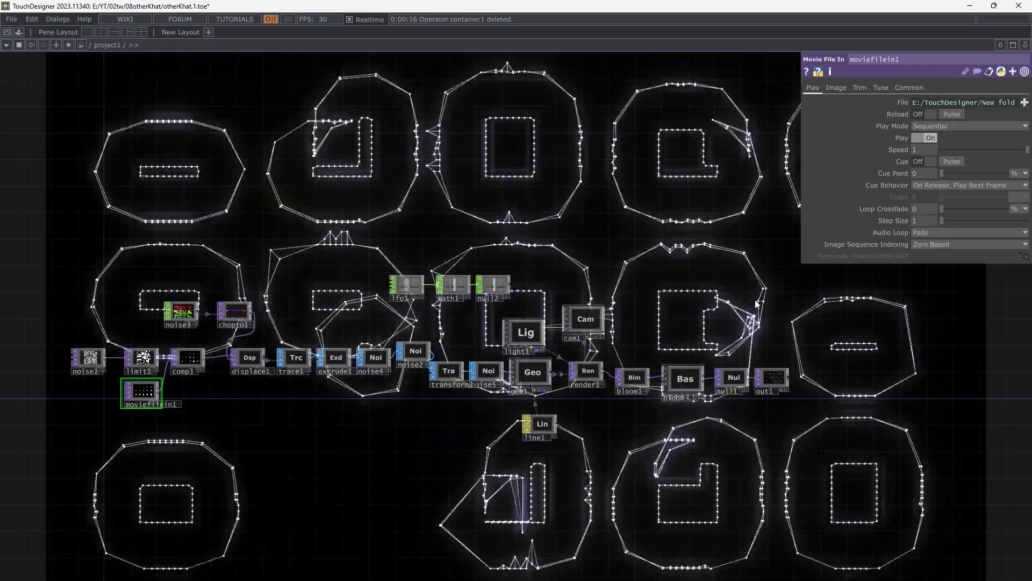
middle_click_drag(727, 327, 697, 376)
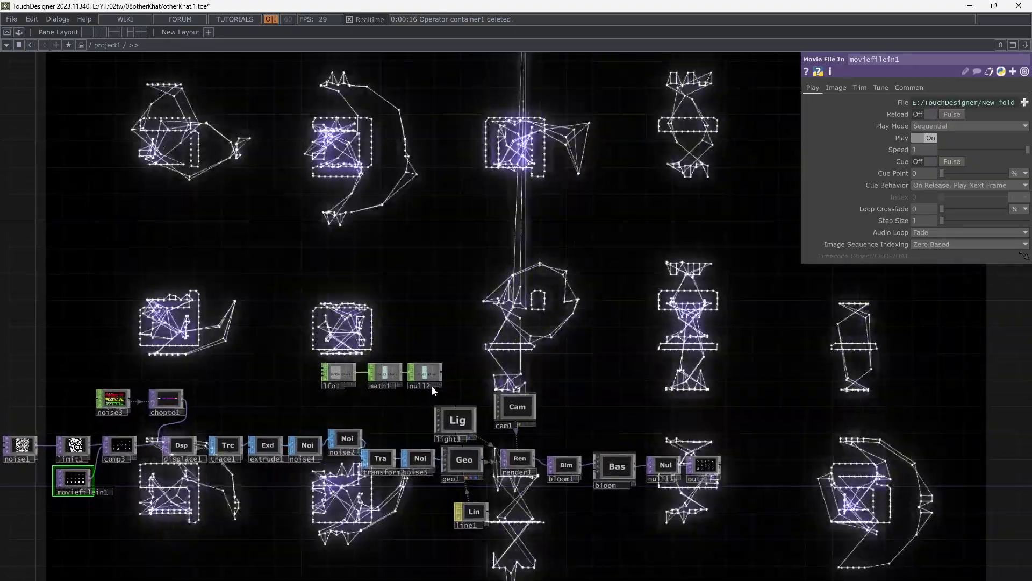
scroll(538, 409, "up", 8)
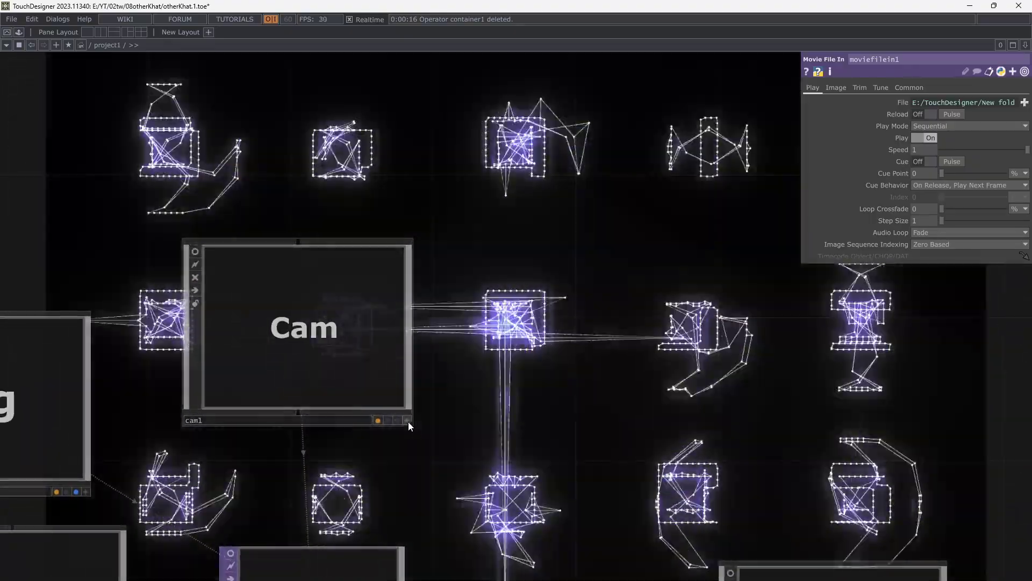
left_click(408, 421)
left_click_drag(343, 343, 376, 348)
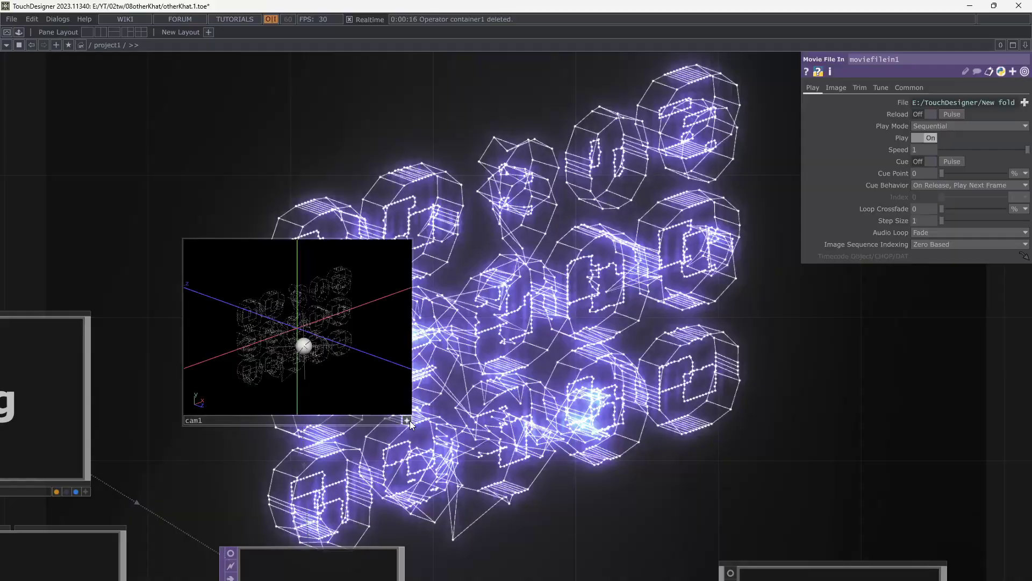
Step: Set the noise1 TOP's amplitude to 1.6 and its exponent to about 3.79
scroll(414, 414, "down", 3)
scroll(428, 414, "down", 5)
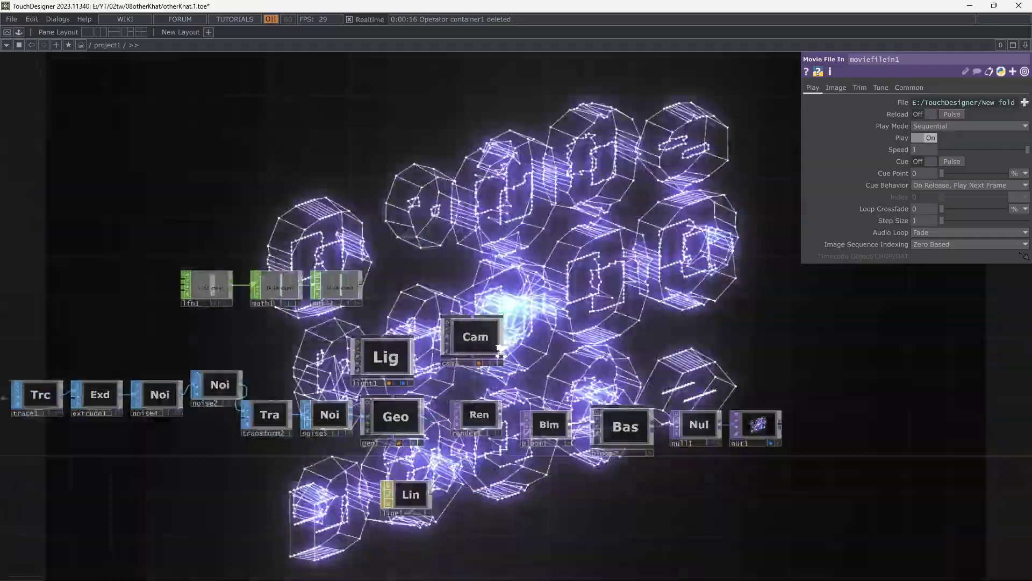
left_click_drag(316, 463, 542, 429)
left_click_drag(413, 431, 629, 420)
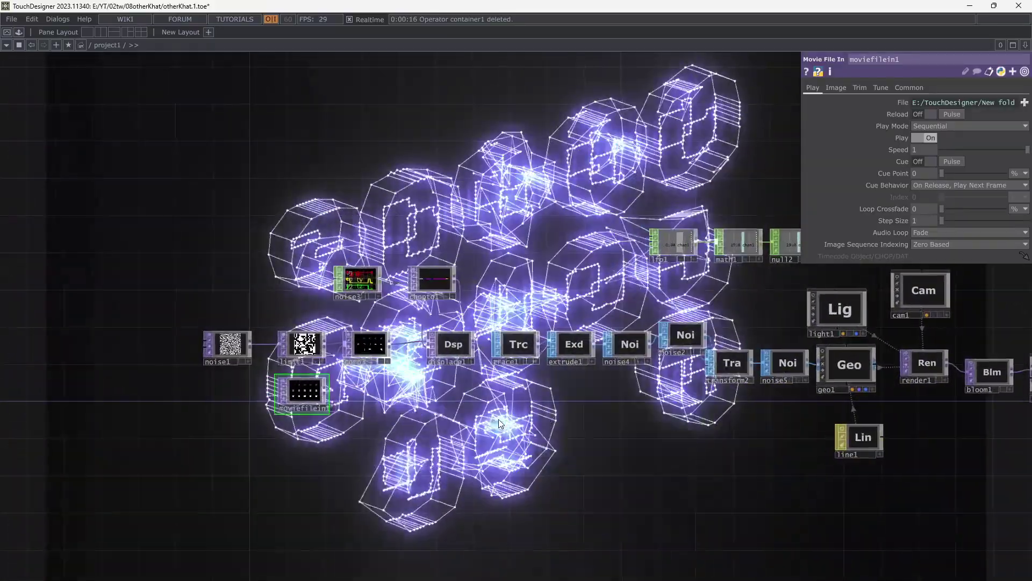
left_click_drag(438, 424, 470, 438)
left_click(264, 367)
left_click_drag(300, 341, 334, 510)
mouse_move(979, 198)
left_mouse_down()
mouse_move(944, 201)
mouse_move(991, 201)
left_mouse_up()
left_click_drag(931, 189, 1022, 185)
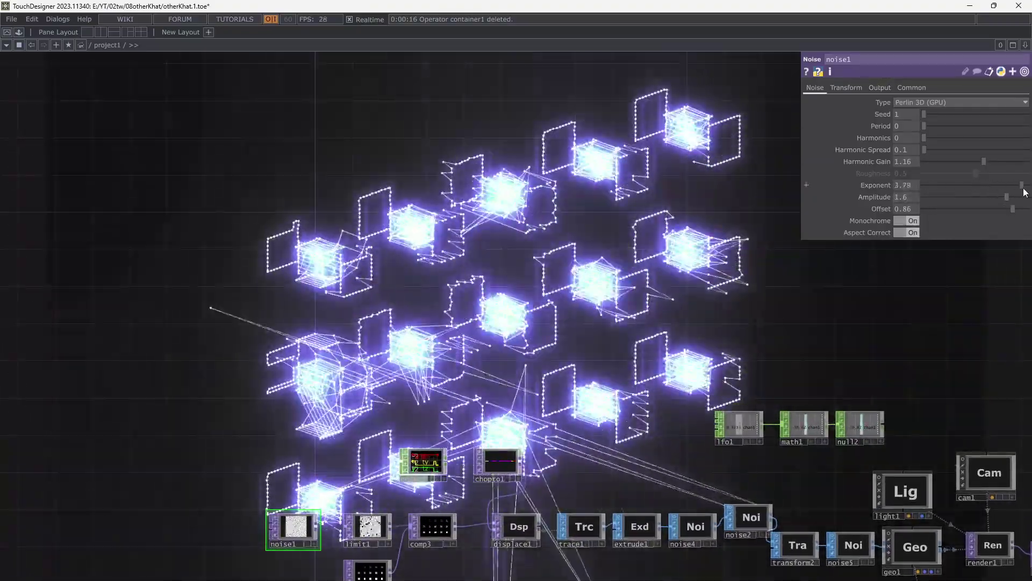
Step: Reduce the noise3 CHOP's amplitude to 0
left_click_drag(541, 273, 485, 82)
scroll(417, 416, "up", 3)
left_click_drag(430, 383, 389, 405)
left_click(310, 238)
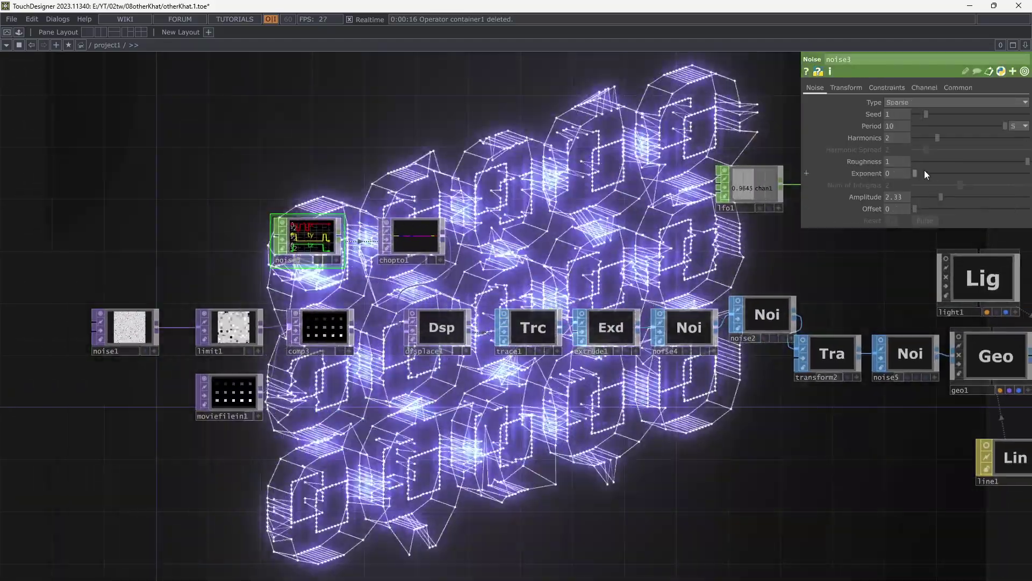
left_click_drag(941, 197, 902, 201)
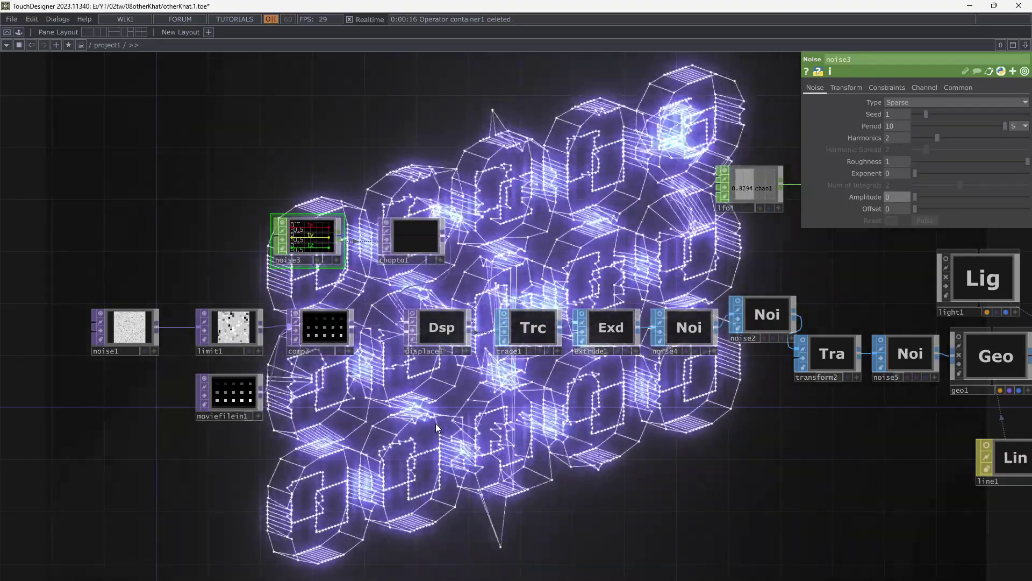
left_click_drag(540, 440, 451, 470)
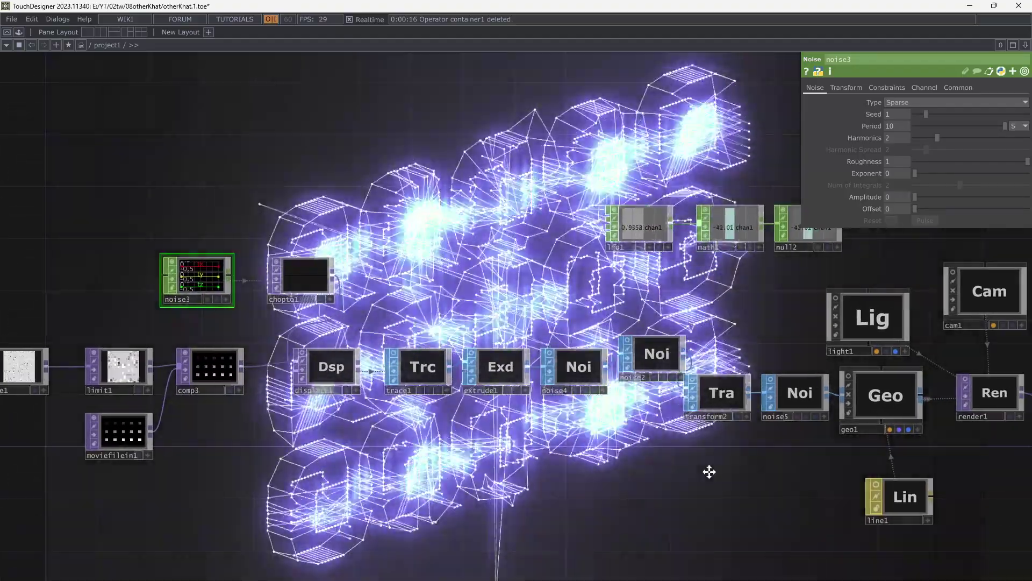
left_click_drag(710, 470, 629, 491)
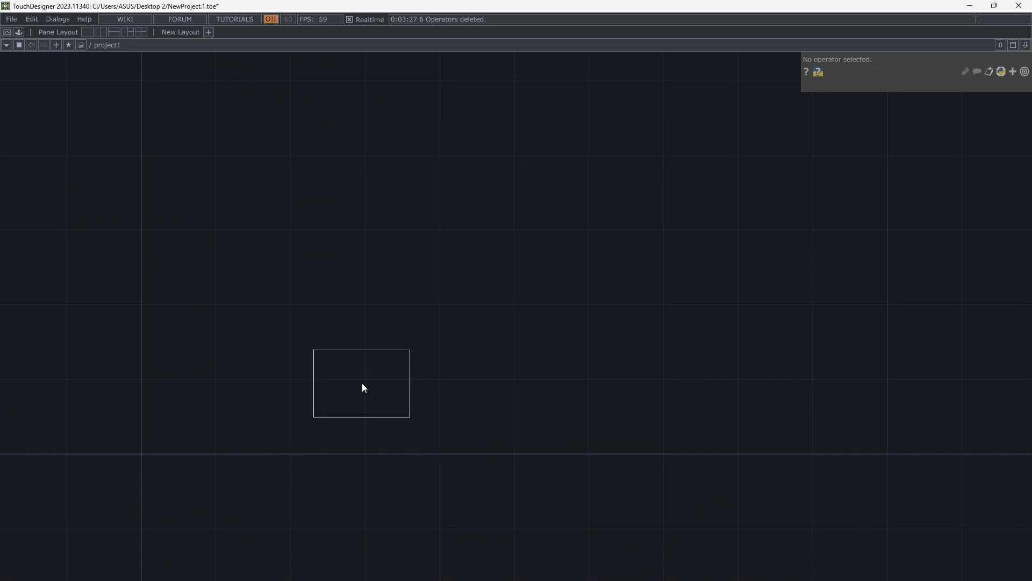
Step: Place a Movie File In TOP in the empty network and load the sample image Boxes.png into it
left_click(362, 371)
scroll(361, 349, "up", 3)
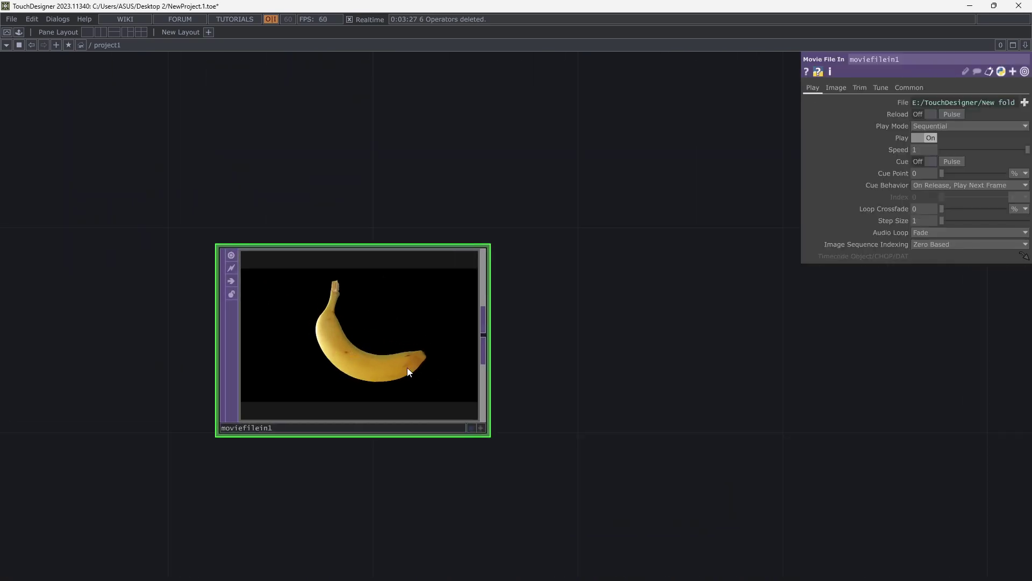
left_click(1024, 103)
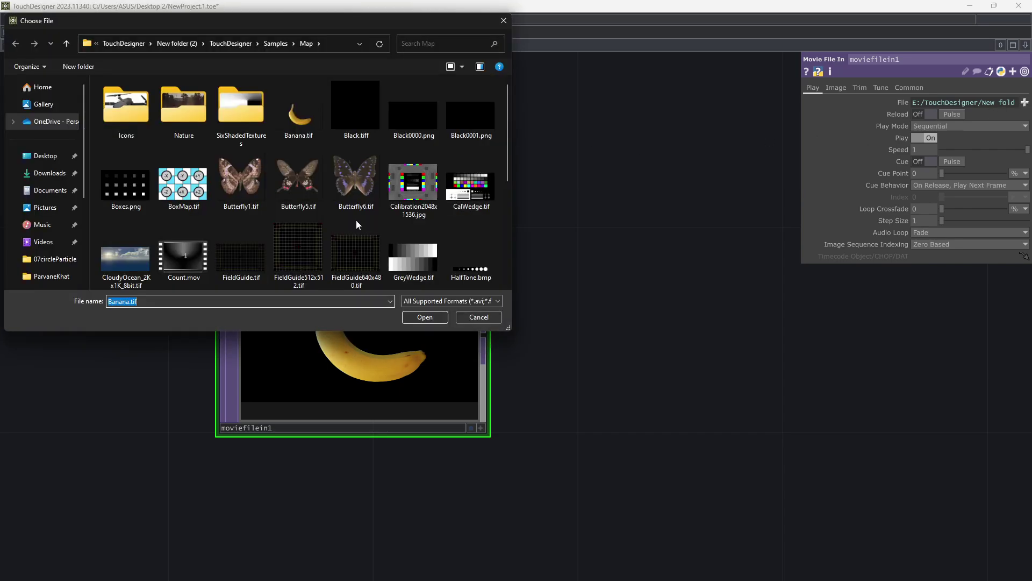
scroll(363, 225, "down", 3)
scroll(373, 240, "up", 2)
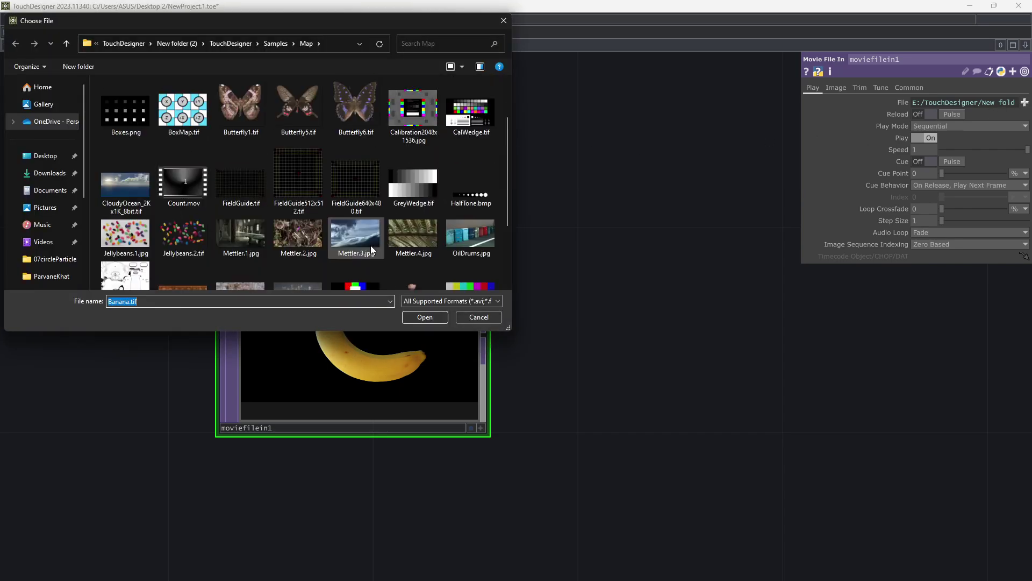
double_click(137, 108)
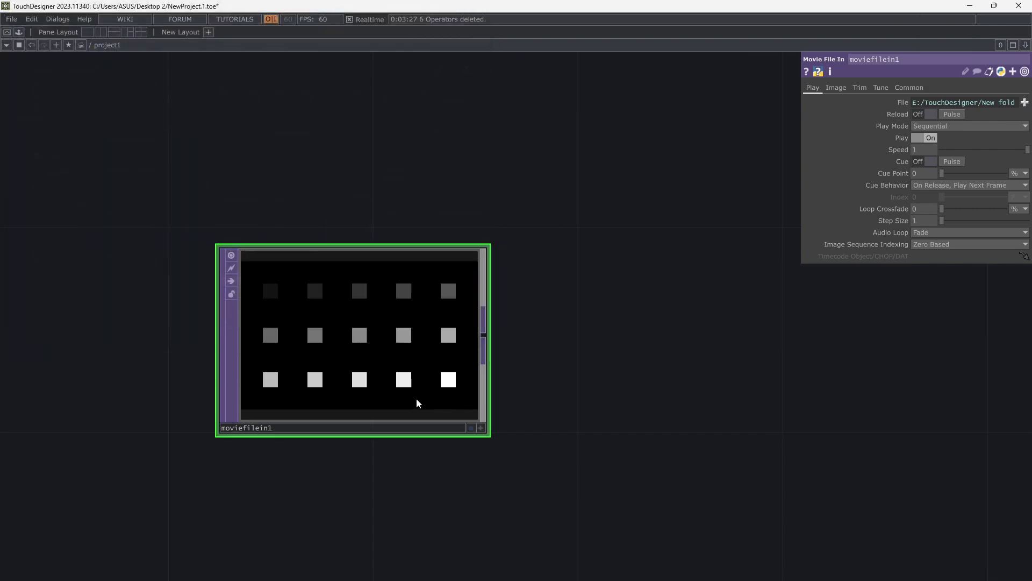
Step: Add a Null TOP connected to the output of moviefilein1
scroll(417, 398, "down", 2)
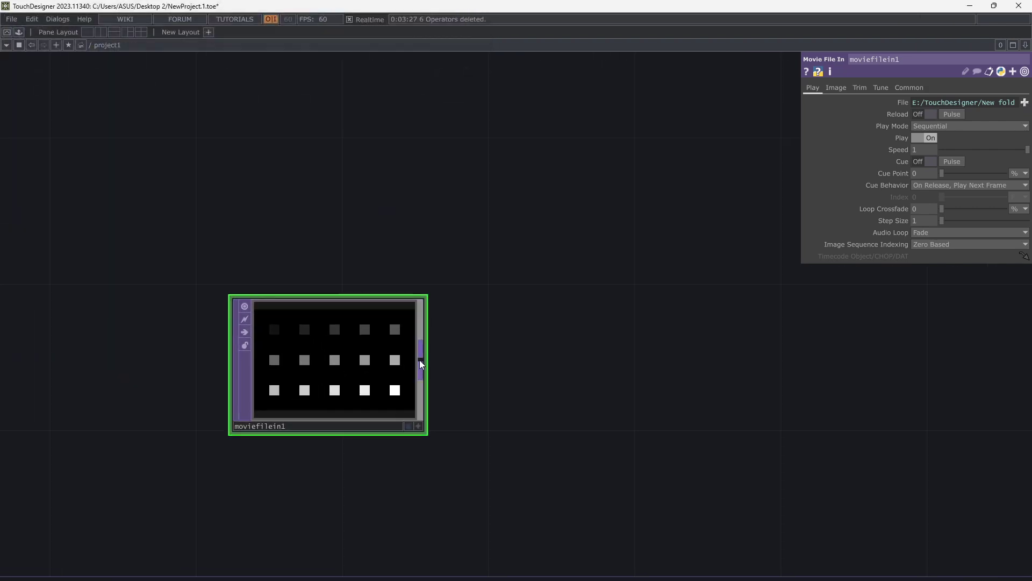
right_click(419, 361)
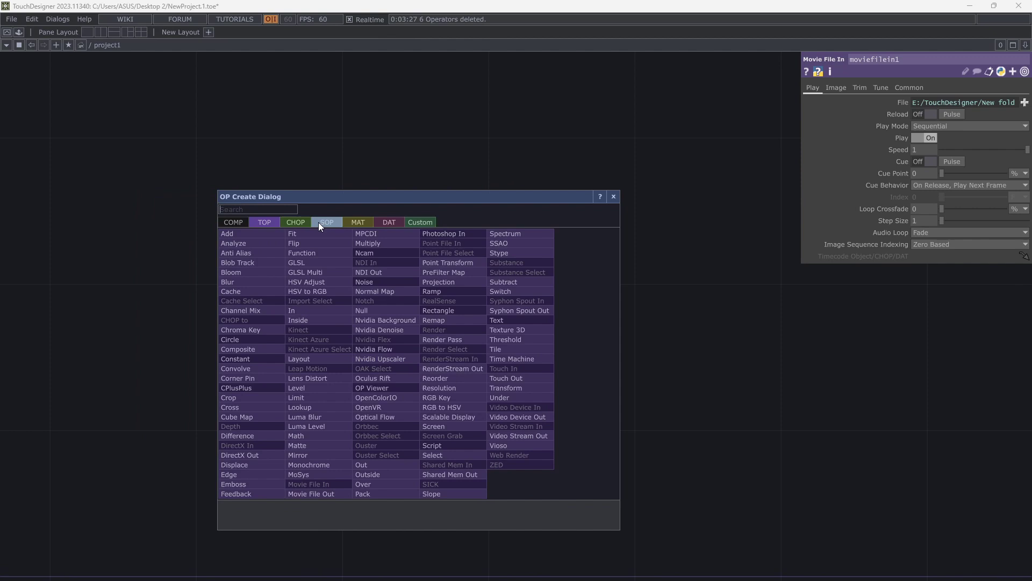
left_click(395, 312)
left_click(657, 219)
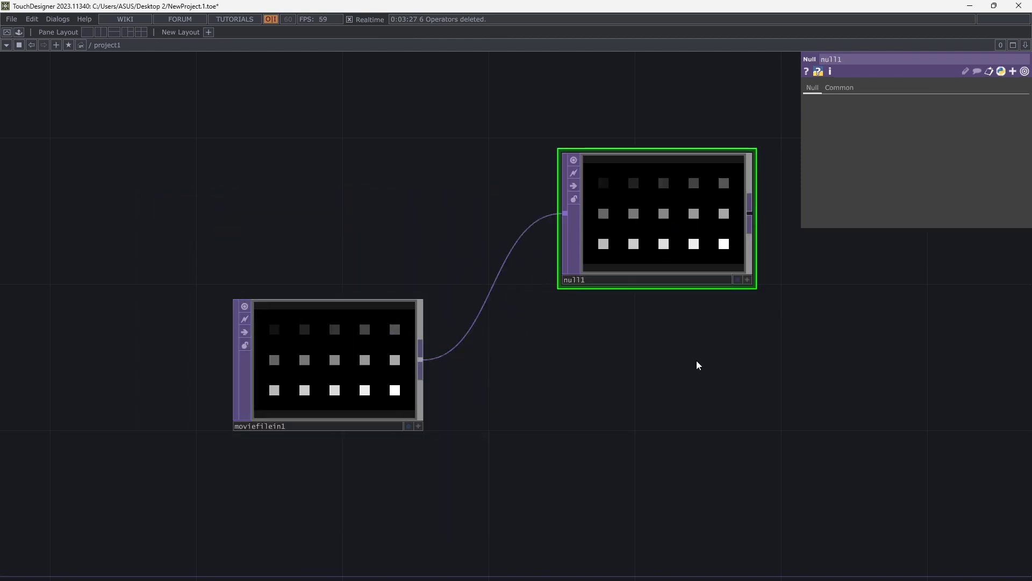
Step: Add a Trace SOP from the null1 output to convert the box image into geometry
scroll(704, 368, "down", 2)
left_click_drag(719, 373, 636, 403)
left_click_drag(708, 380, 589, 297)
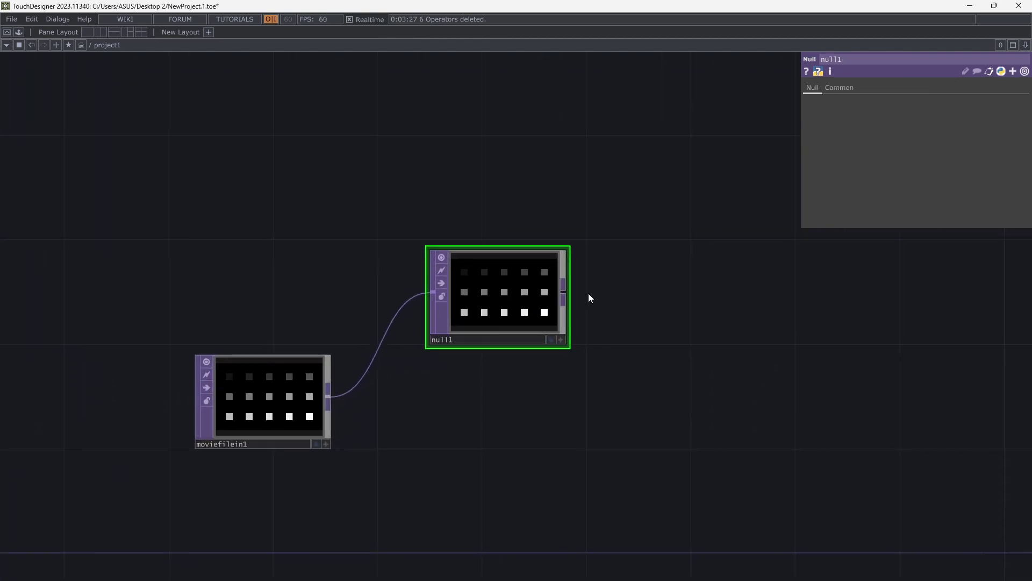
scroll(588, 298, "up", 2)
right_click(534, 306)
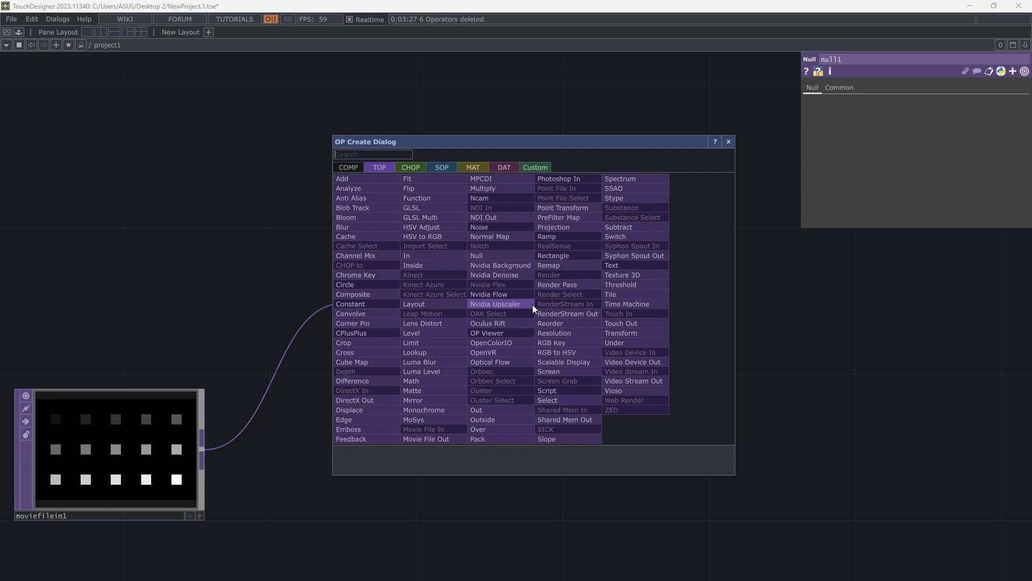
left_click(434, 167)
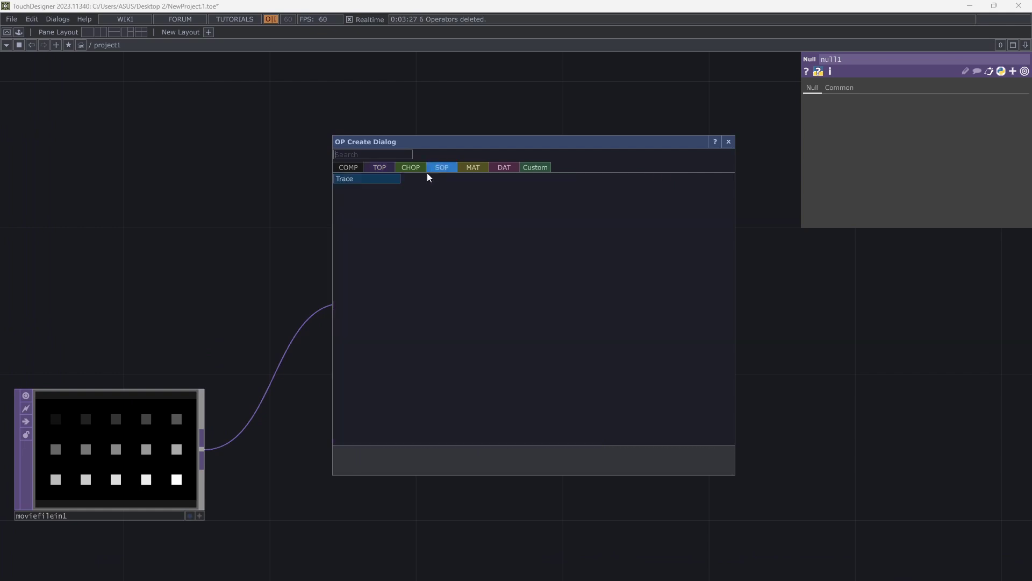
left_click(384, 180)
left_click(696, 311)
Step: Orbit slightly around the traced squares in the trace1 viewer to examine them in 3D
left_click_drag(680, 420, 570, 431)
scroll(581, 353, "up", 2)
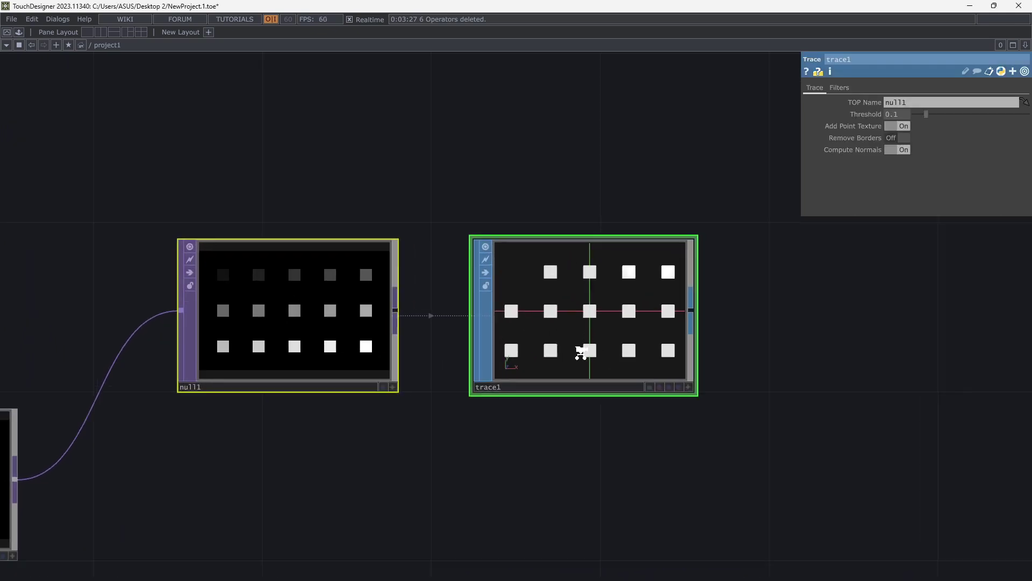
scroll(585, 353, "up", 1)
left_click(713, 396)
mouse_move(646, 333)
left_mouse_down()
mouse_move(586, 325)
mouse_move(652, 338)
left_mouse_up()
left_click(713, 397)
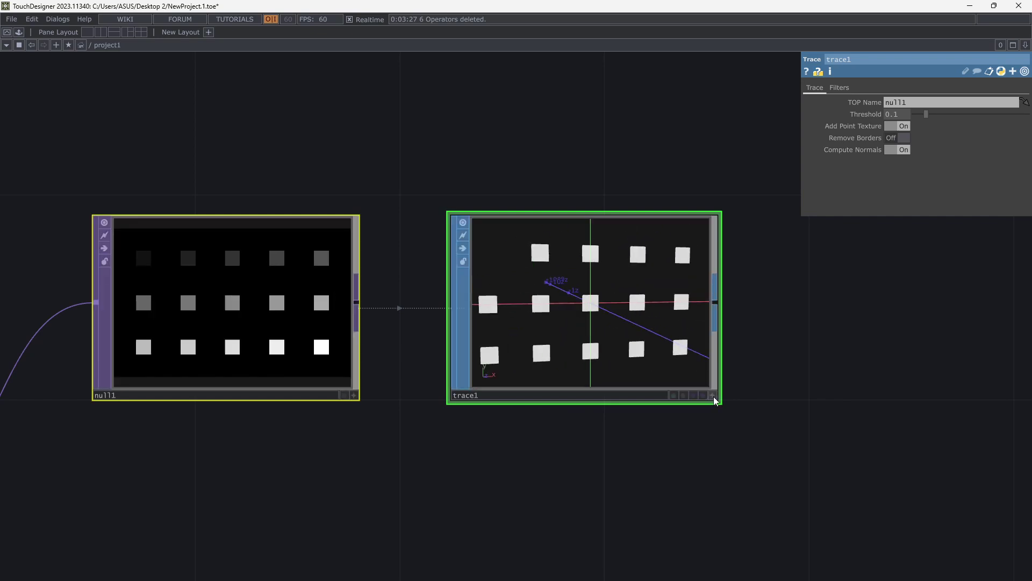
Step: Add an Extrude SOP connected to the output of trace1
left_click_drag(806, 374, 603, 428)
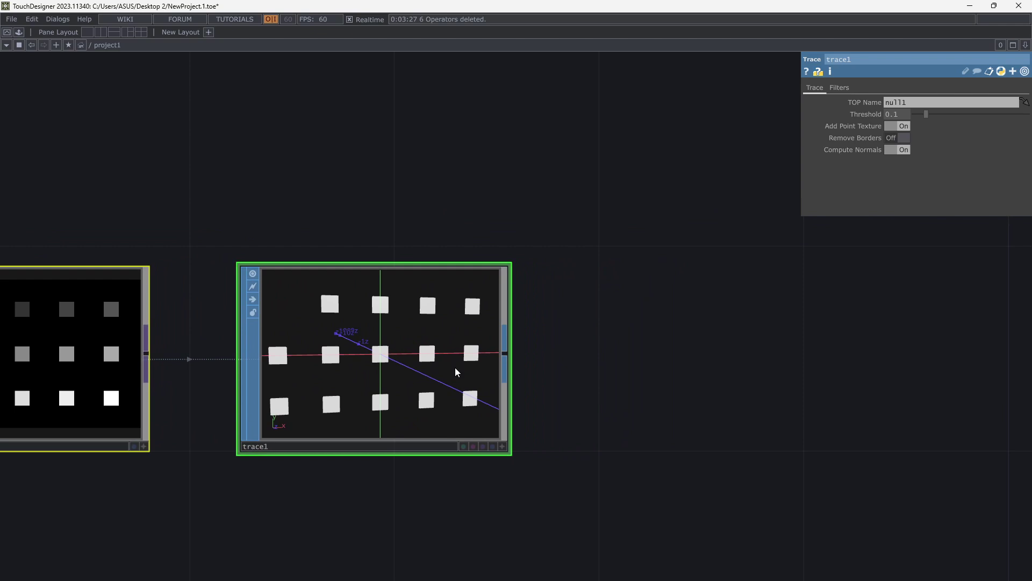
right_click(505, 350)
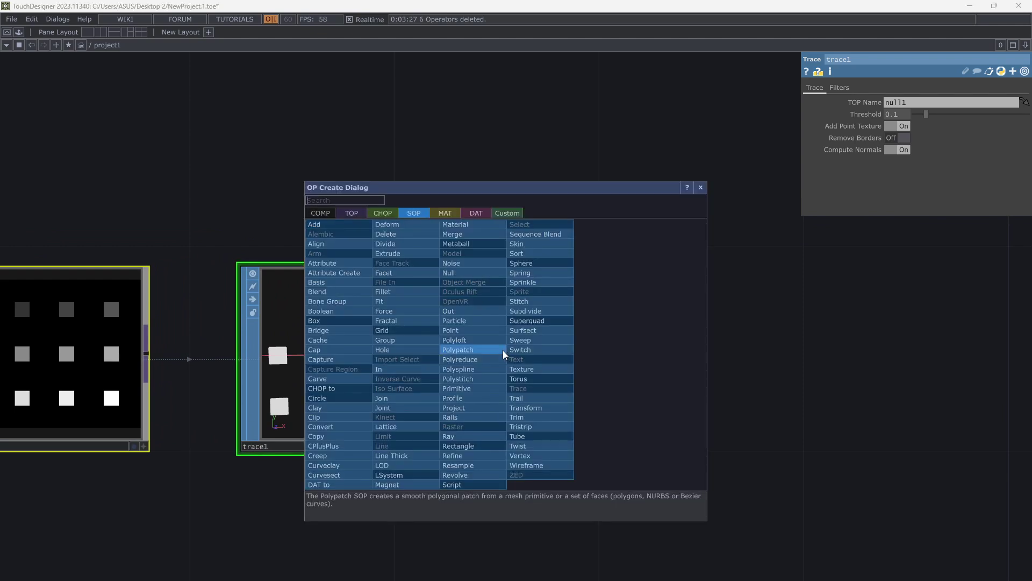
type("ex")
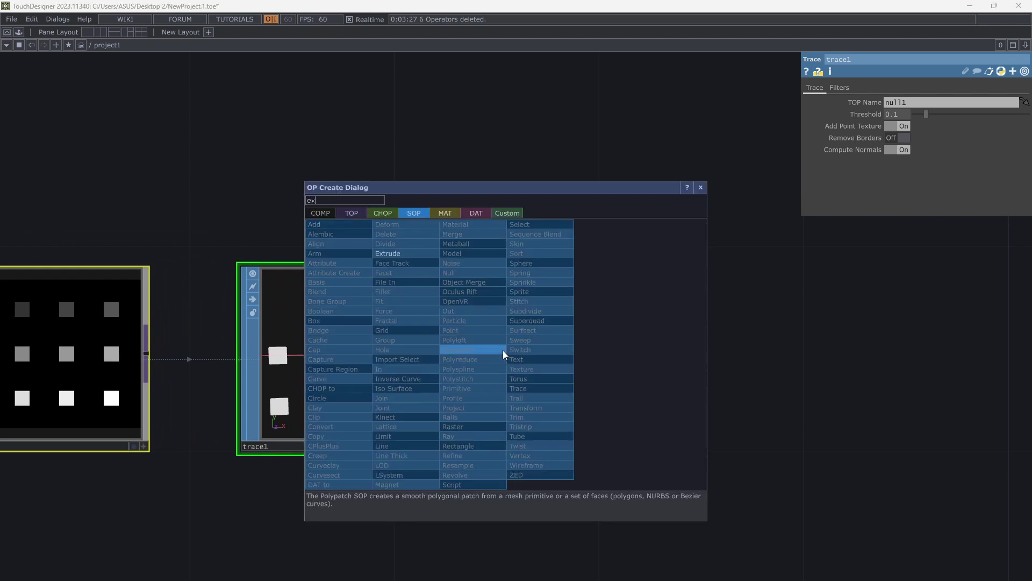
left_click(404, 254)
left_click(683, 356)
Step: Reduce the Depth Scale of extrude1 to 0.044
scroll(592, 237, "right", 5)
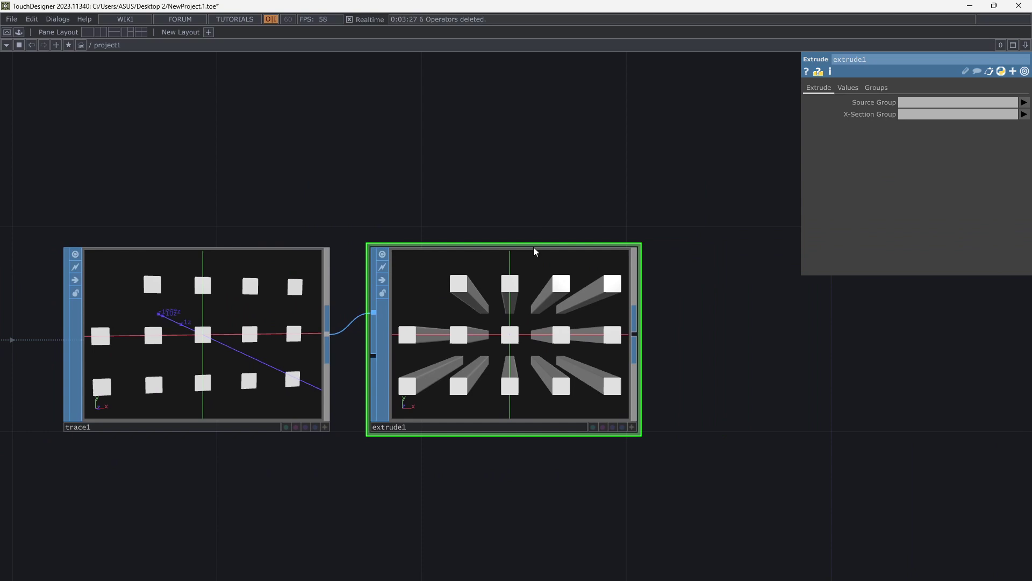
scroll(611, 397, "up", 3)
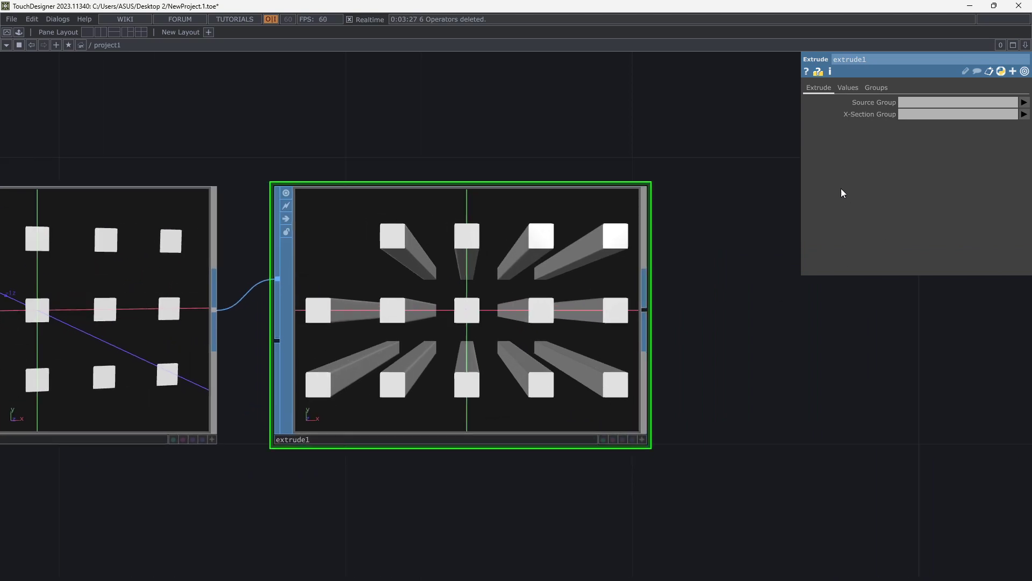
left_click(849, 88)
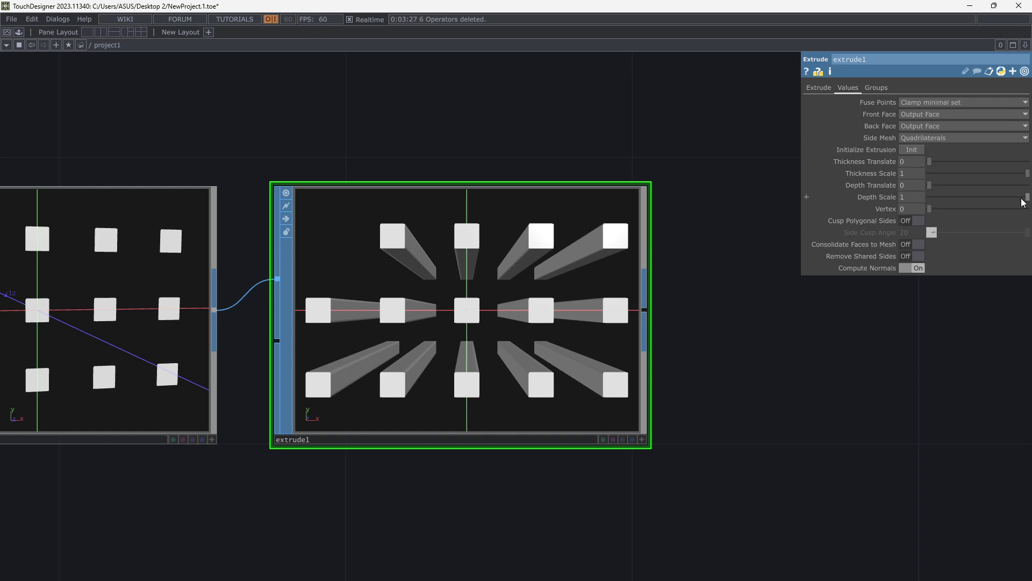
left_click_drag(1023, 202, 938, 204)
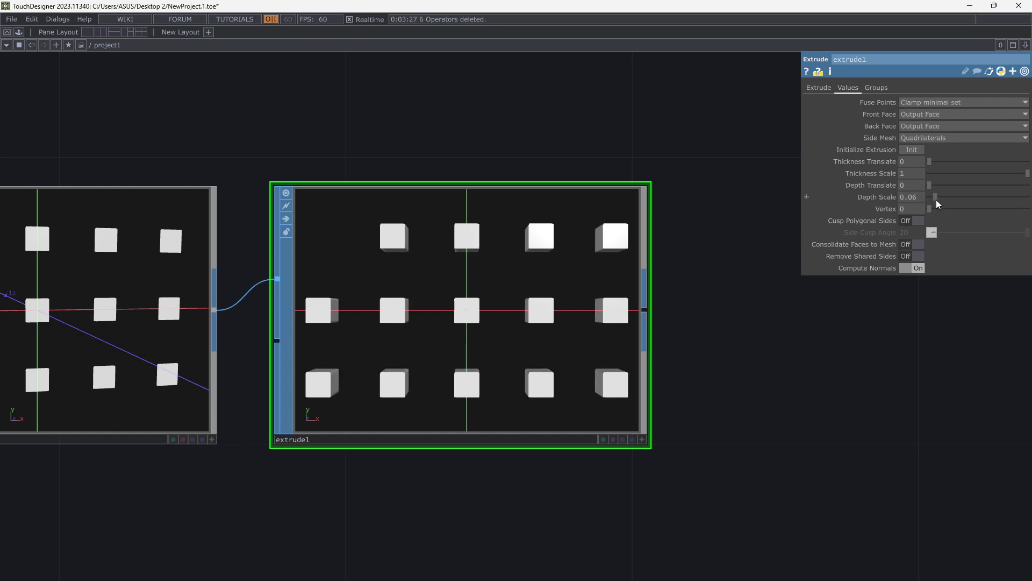
scroll(698, 384, "down", 3)
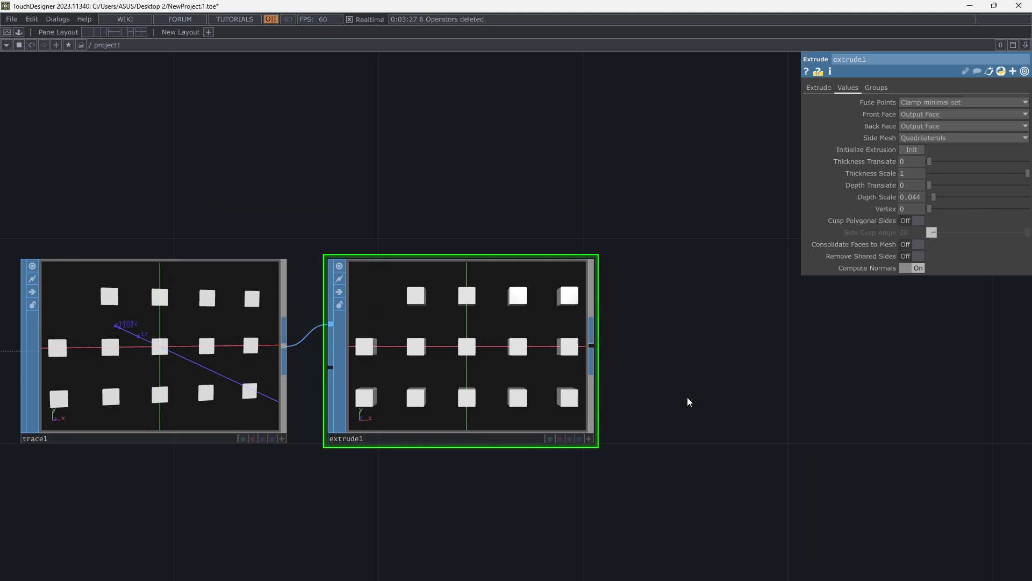
Step: Add a Null SOP connected to the output of extrude1
scroll(690, 398, "up", 4)
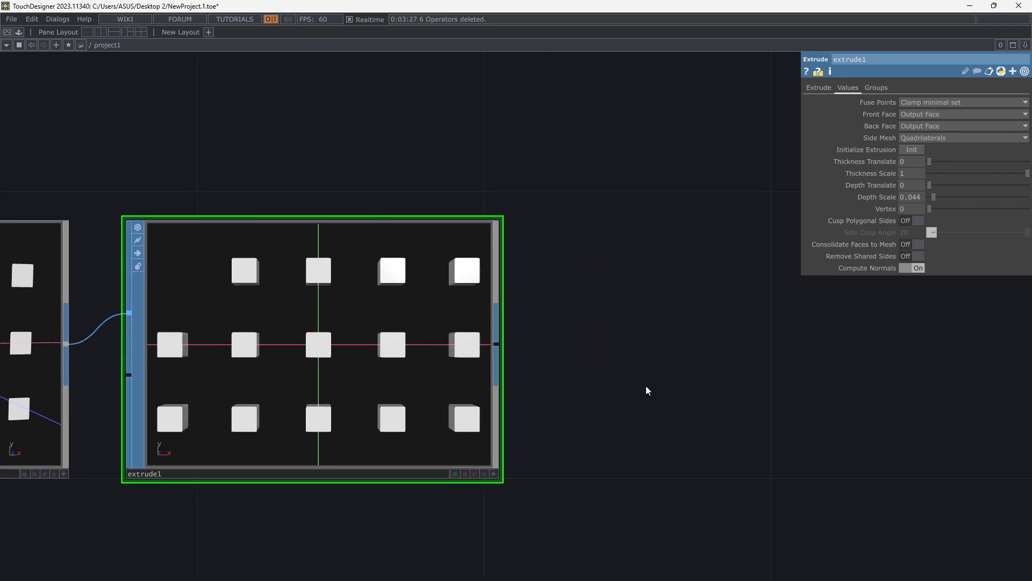
left_click_drag(647, 391, 609, 389)
right_click(466, 348)
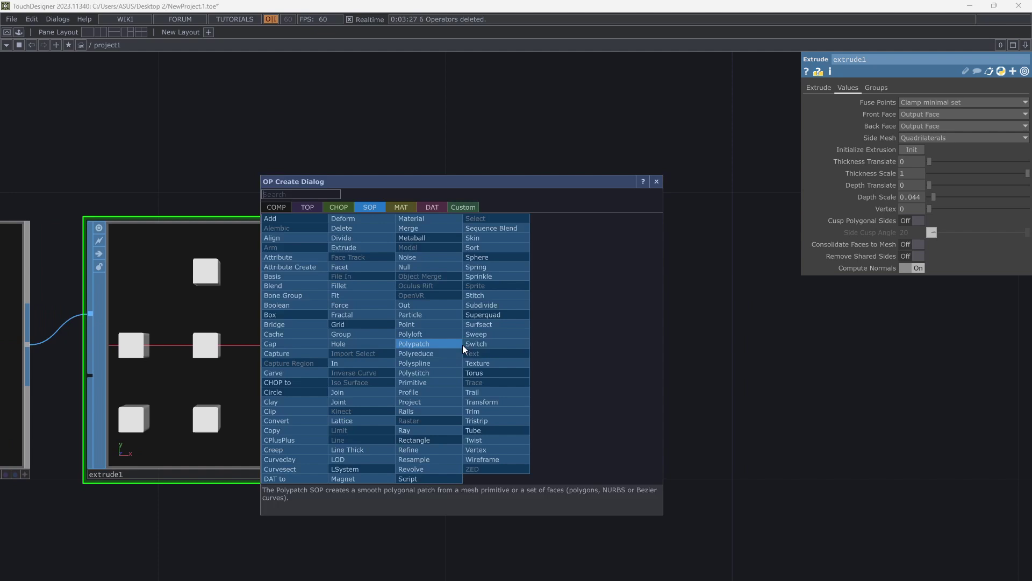
left_click(432, 269)
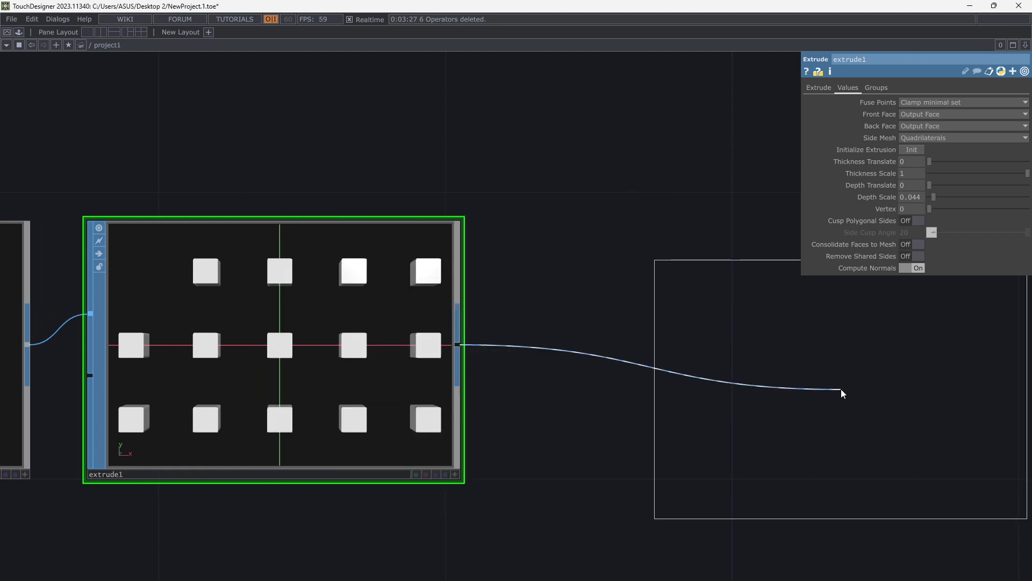
left_click(716, 363)
scroll(716, 364, "down", 5)
left_click_drag(701, 238, 417, 221)
left_click_drag(681, 288, 525, 342)
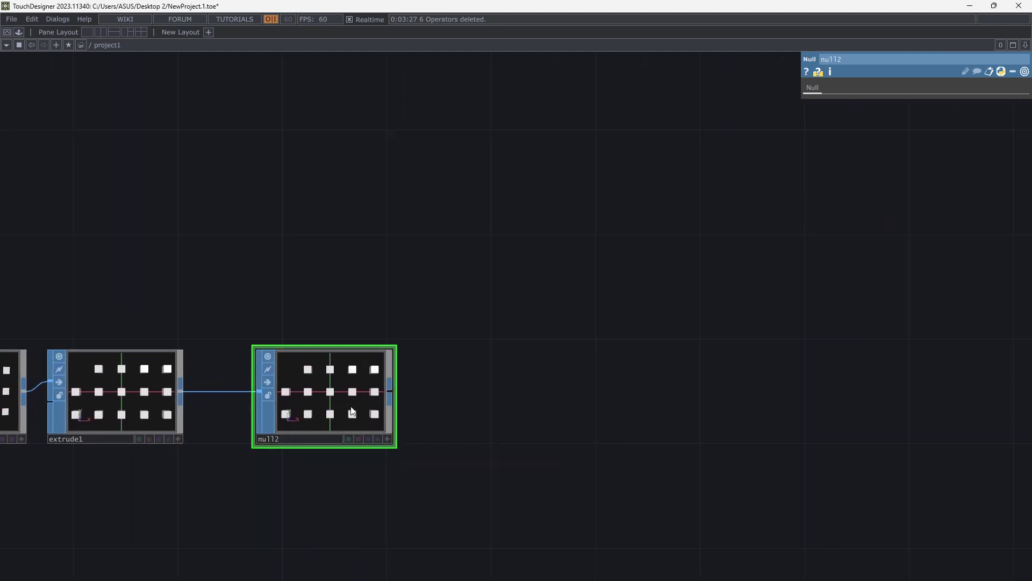
Step: Move null2 farther away from extrude1 and add a Geometry COMP connected to null2's output
left_click_drag(348, 399, 557, 400)
left_click_drag(592, 299, 516, 288)
scroll(556, 308, "right", 2)
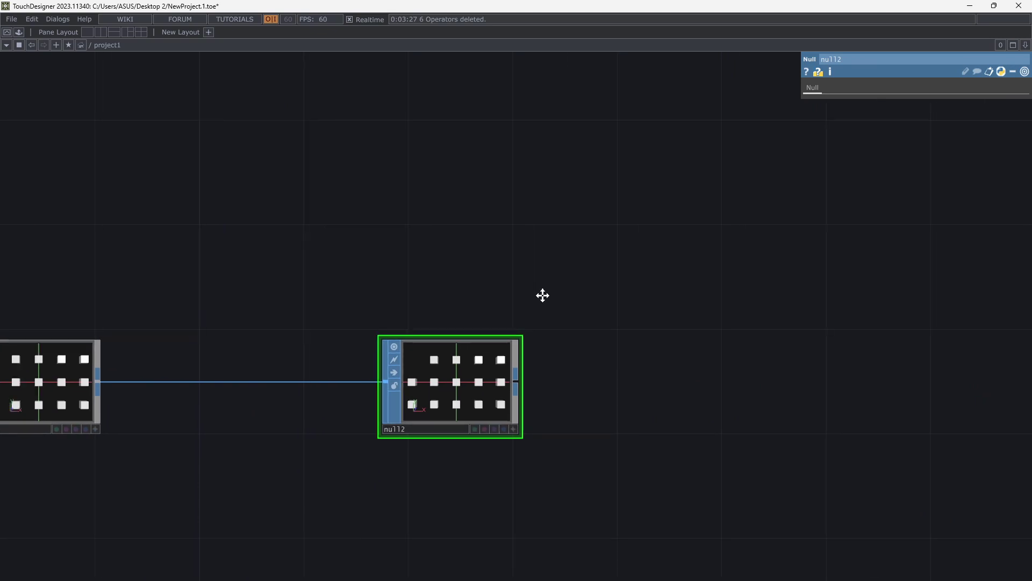
left_click(514, 384)
left_click(329, 246)
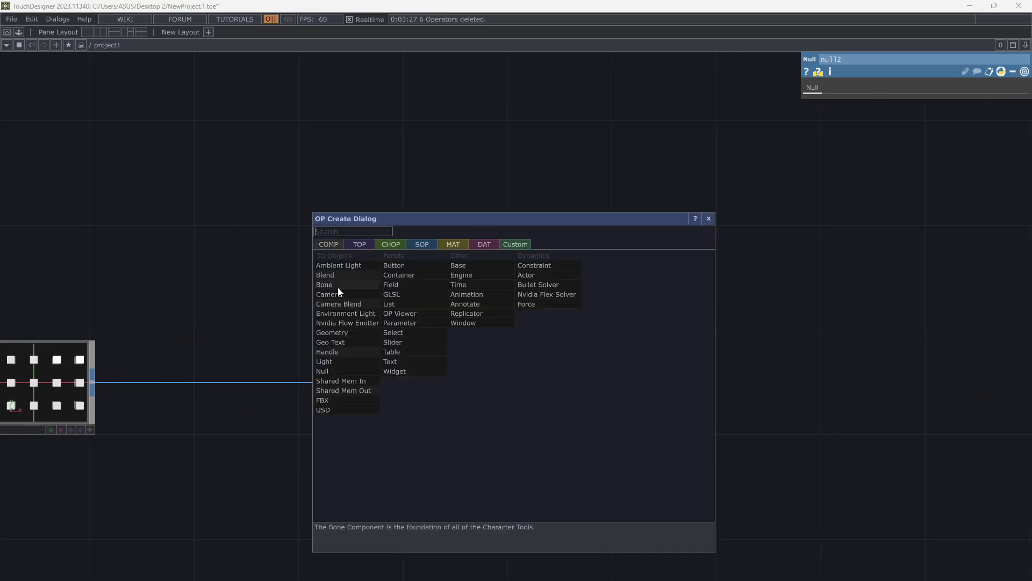
left_click(338, 333)
left_click(672, 370)
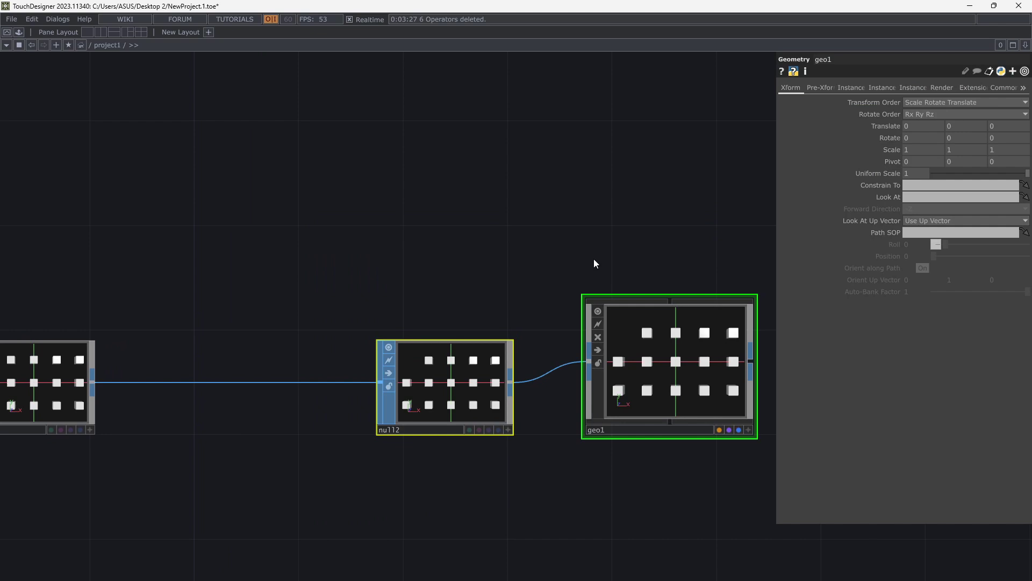
Step: Add a Light COMP in the empty network space above geo1
left_click_drag(594, 259, 438, 229)
left_click_drag(550, 236, 502, 286)
double_click(502, 286)
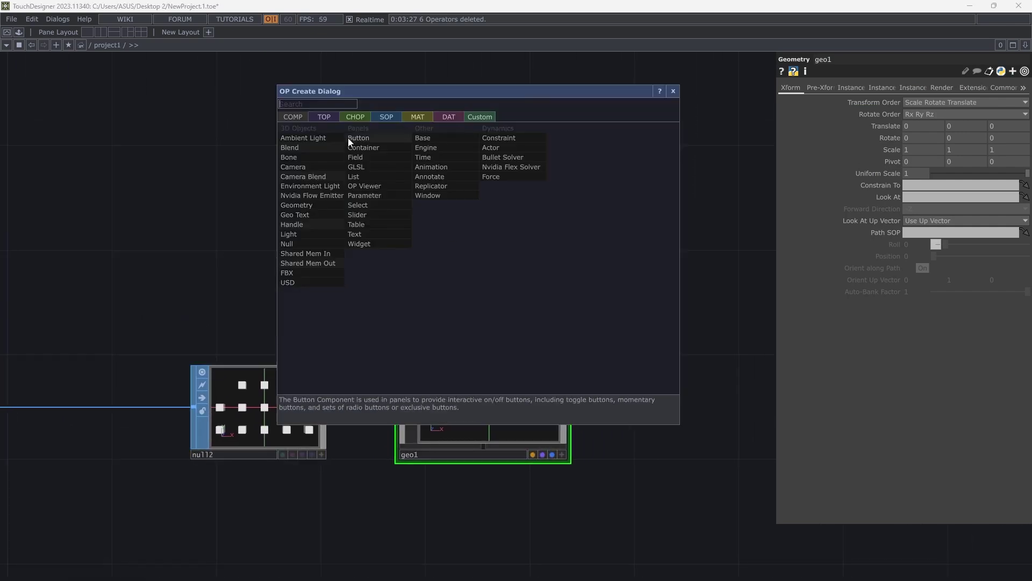
left_click(299, 232)
left_click(484, 233)
Step: Add a Line MAT below geo1 and apply it as the geometry's material
left_click_drag(589, 359, 566, 290)
key("Tab")
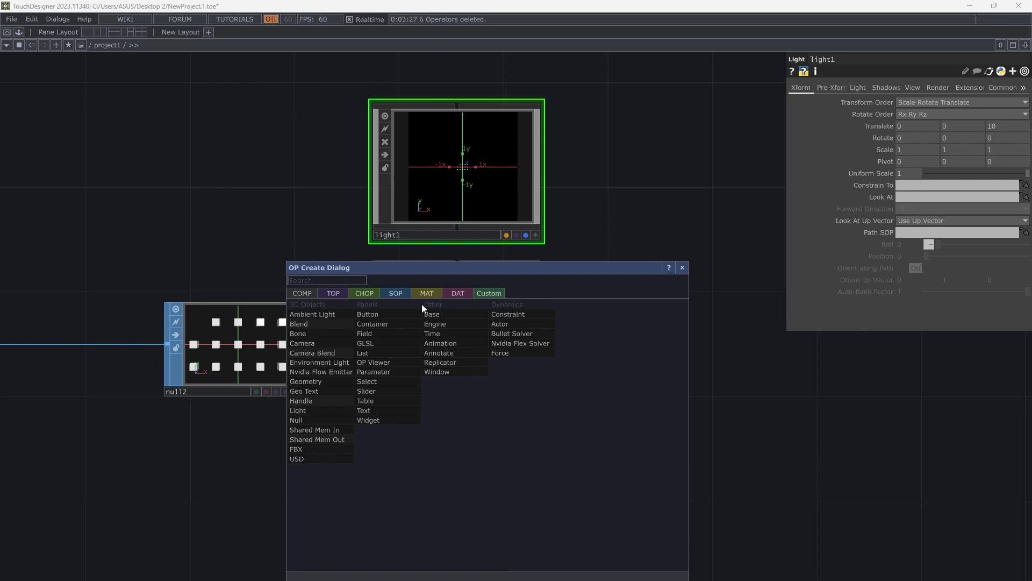
left_click(422, 295)
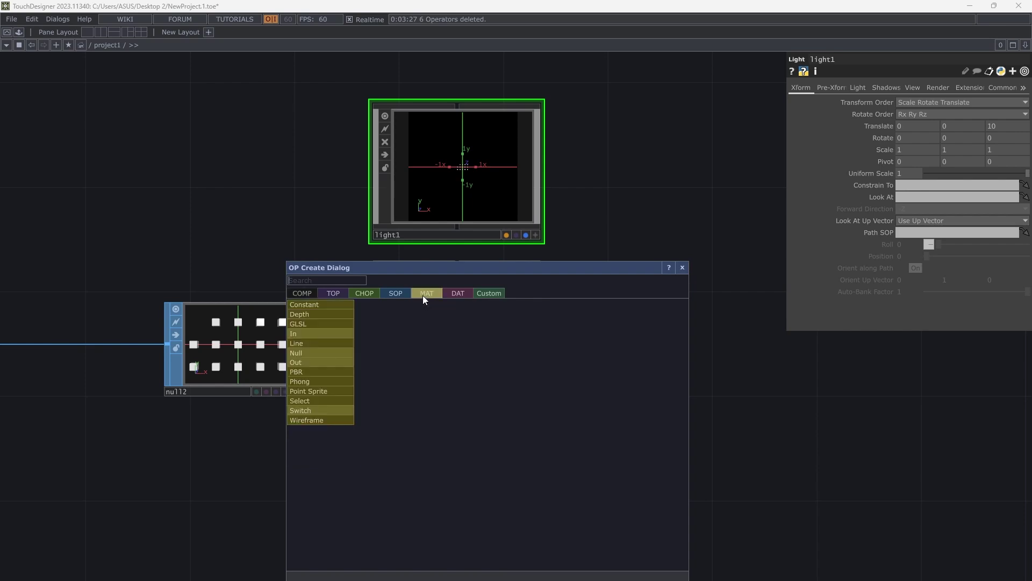
left_click(304, 342)
left_click(482, 470)
scroll(466, 321, "up", 5)
scroll(478, 328, "down", 3)
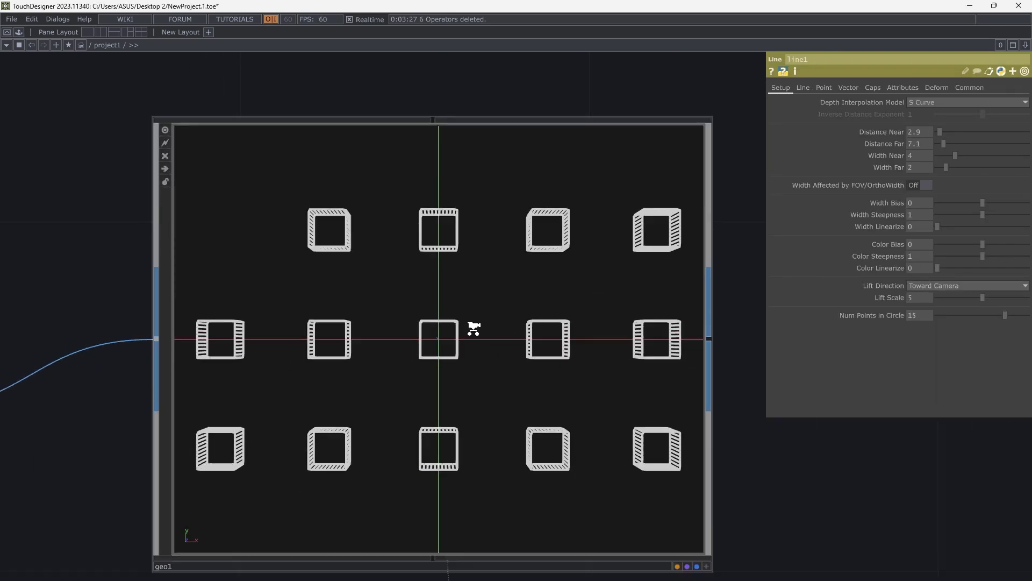
Step: Add a Render TOP in the empty network space beside geo1
left_click_drag(648, 341, 517, 319)
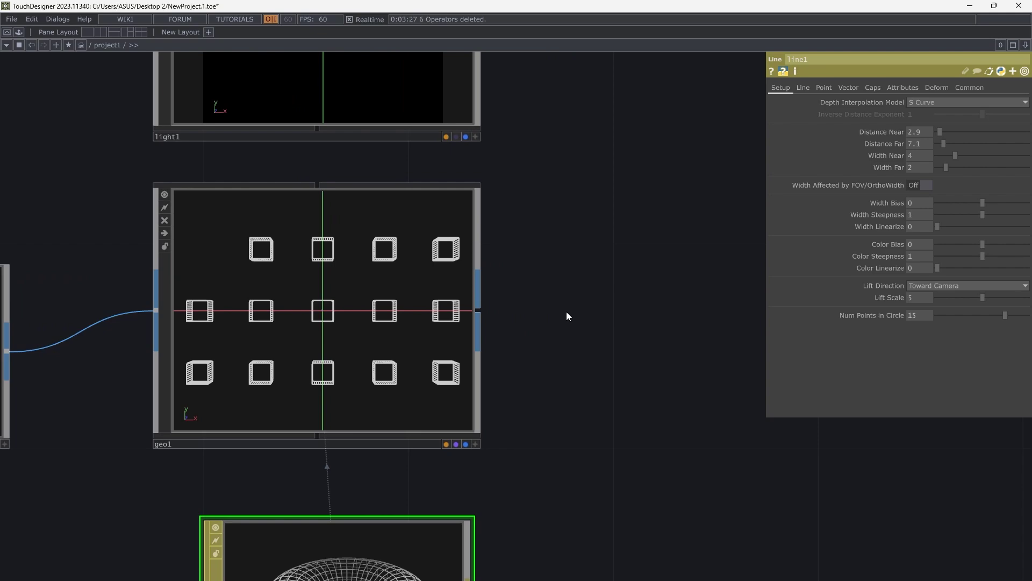
key("Tab")
left_click(411, 175)
left_click(598, 281)
left_click(644, 306)
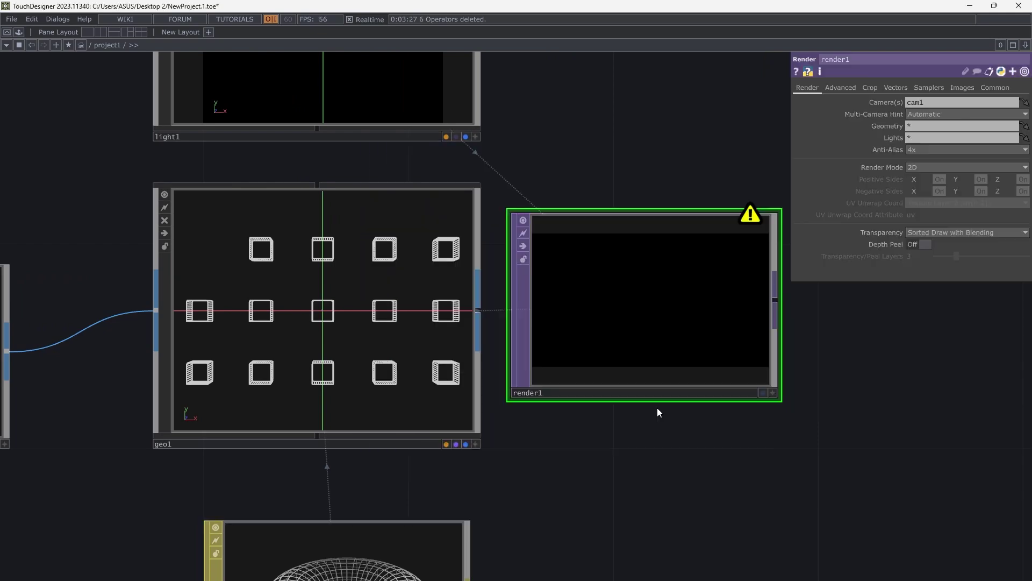
scroll(603, 428, "down", 3)
left_click_drag(594, 464, 548, 437)
left_click_drag(583, 179, 564, 253)
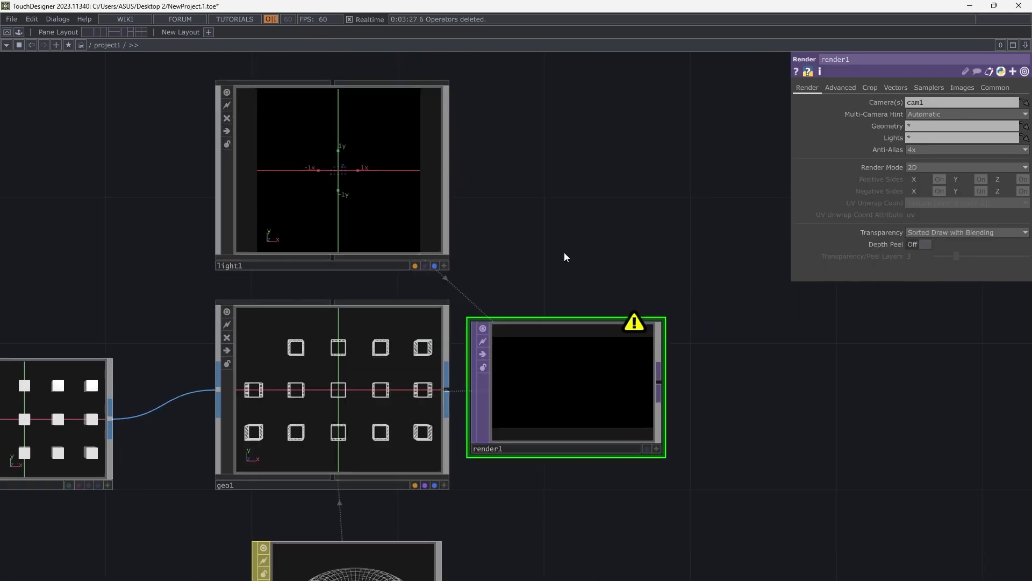
key("Tab")
left_click(396, 164)
left_click(605, 220)
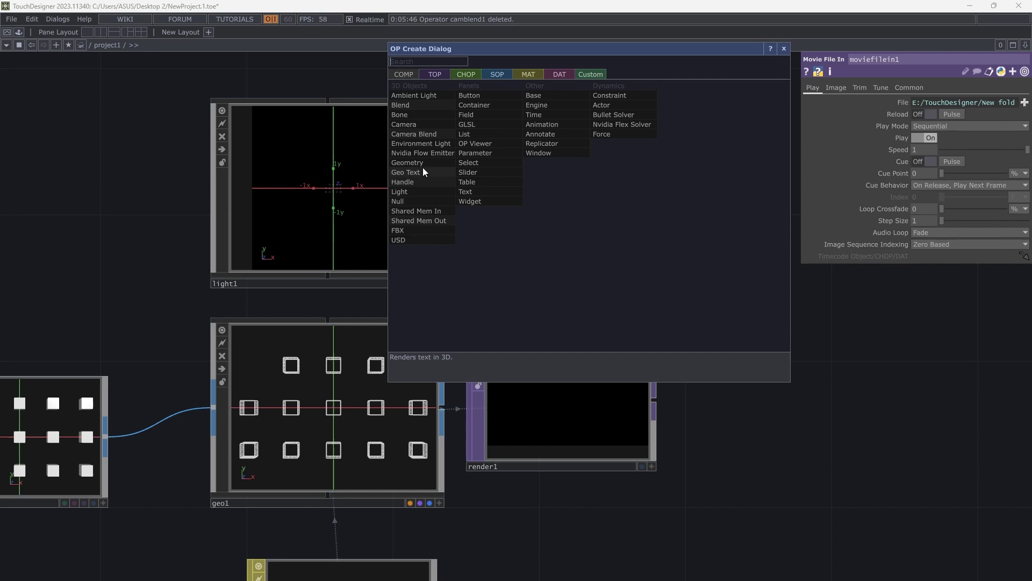
Step: Add a Camera COMP above render1, beside light1, so the scene gets rendered
left_click(415, 127)
left_click(583, 193)
scroll(665, 470, "up", 2)
left_click_drag(665, 470, 638, 429)
scroll(638, 430, "up", 2)
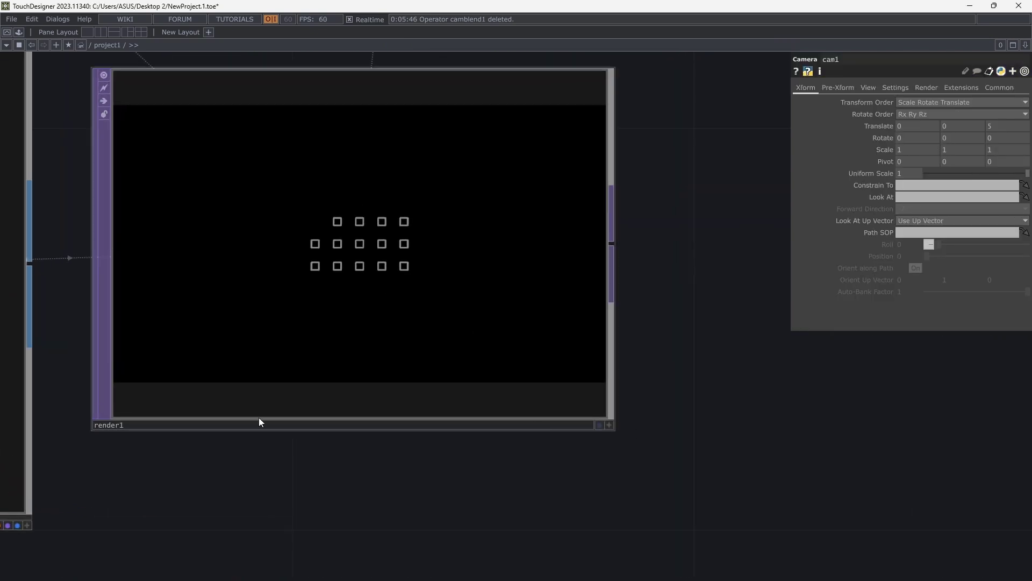
scroll(278, 363, "down", 5)
left_click_drag(284, 444, 424, 397)
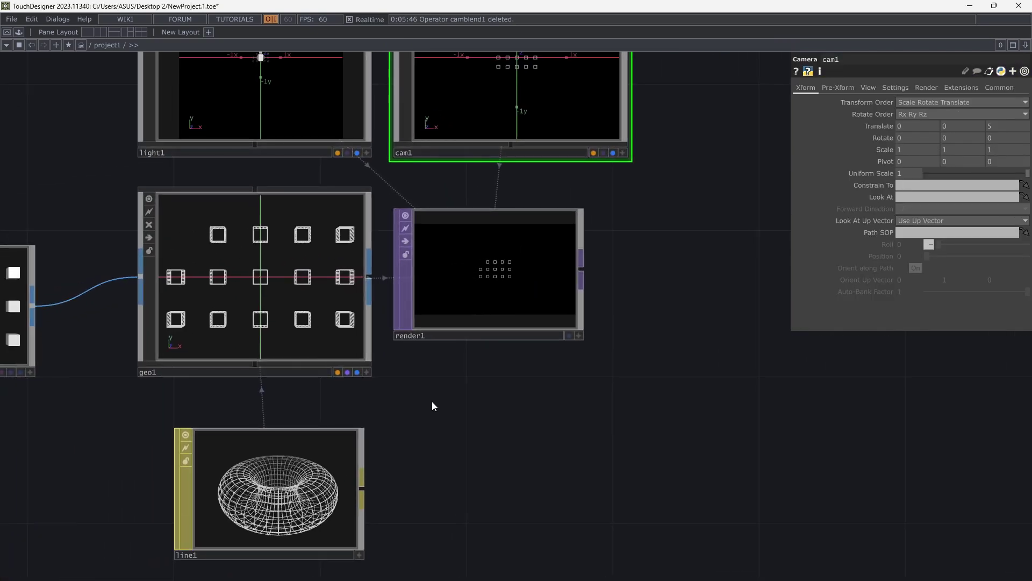
Step: Make cam1's viewer active and orbit the camera so it looks at the boxes from an oblique angle
scroll(441, 428, "down", 4)
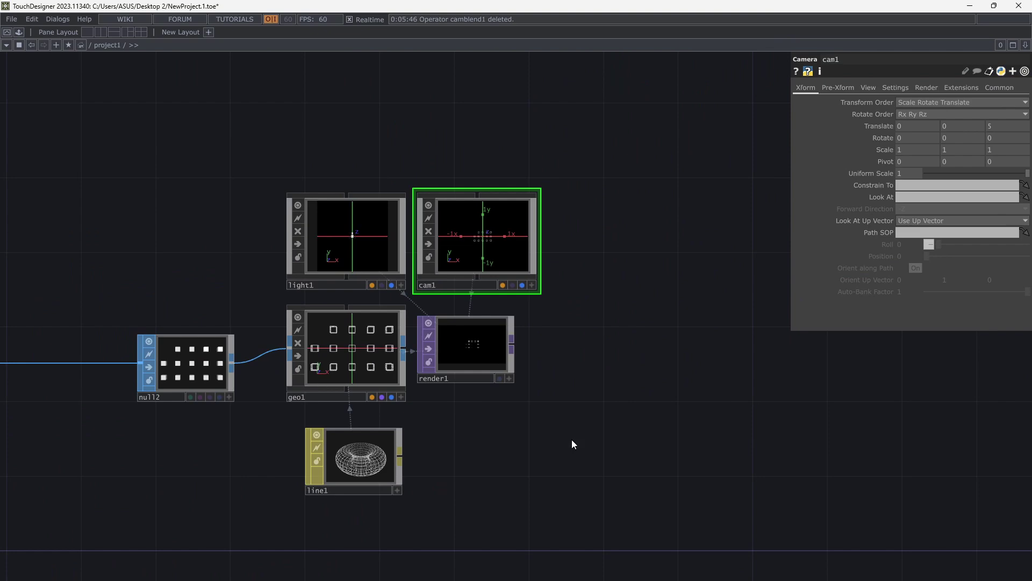
scroll(457, 419, "up", 2)
left_click_drag(534, 425, 679, 433)
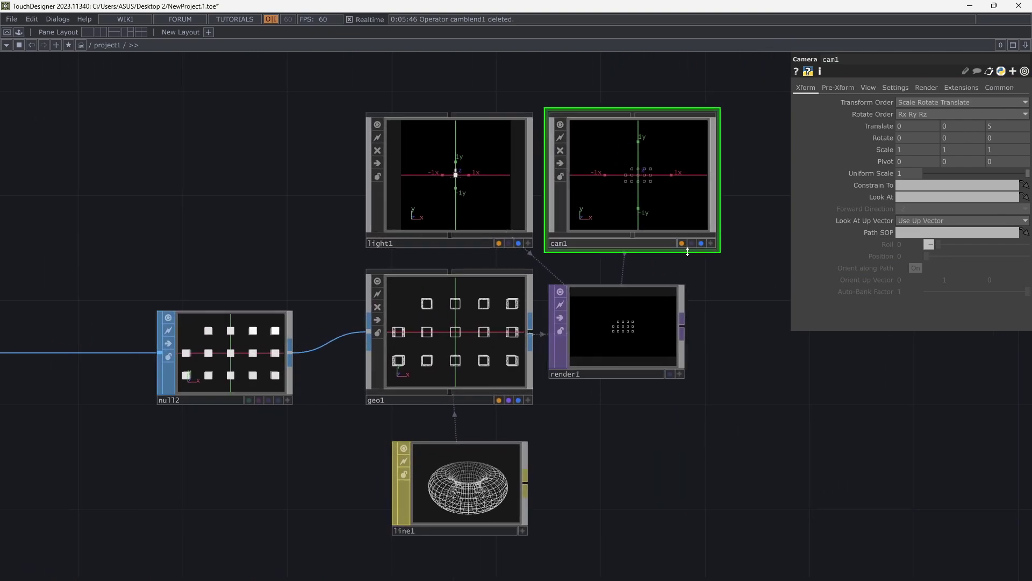
left_click(710, 244)
left_click_drag(665, 176, 648, 181)
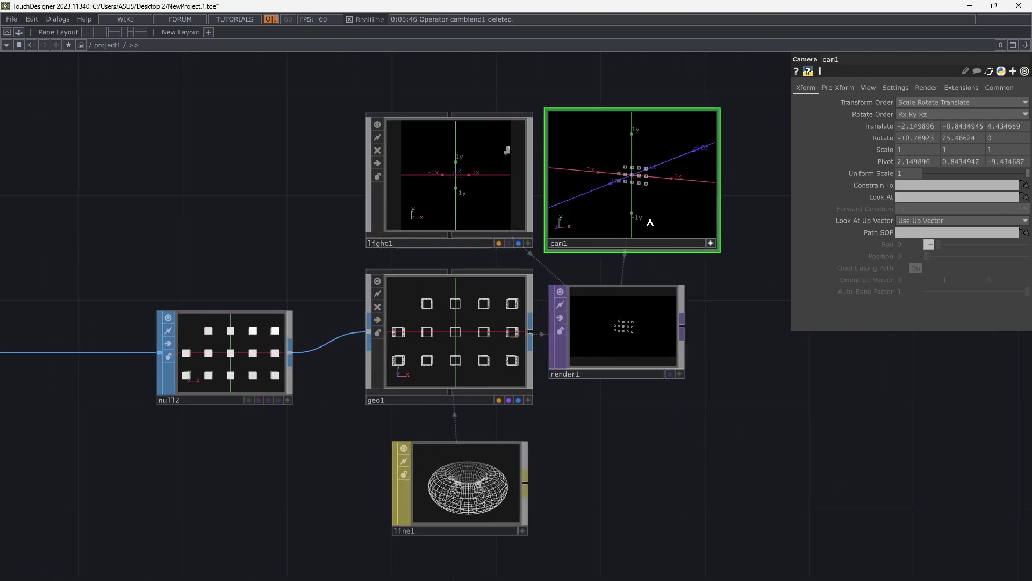
scroll(682, 329, "up", 6)
scroll(543, 347, "down", 3)
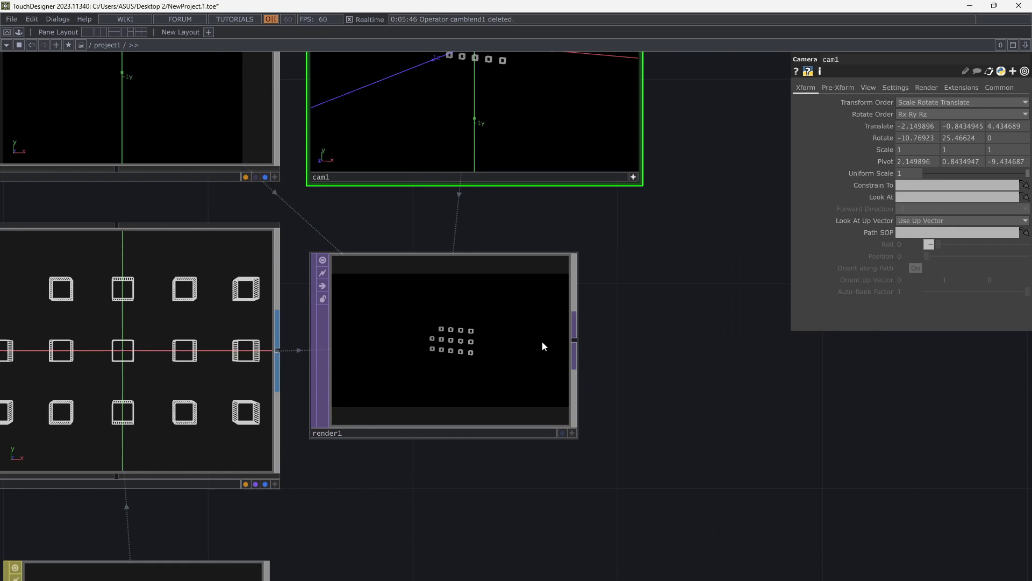
scroll(543, 347, "down", 3)
scroll(299, 396, "up", 1)
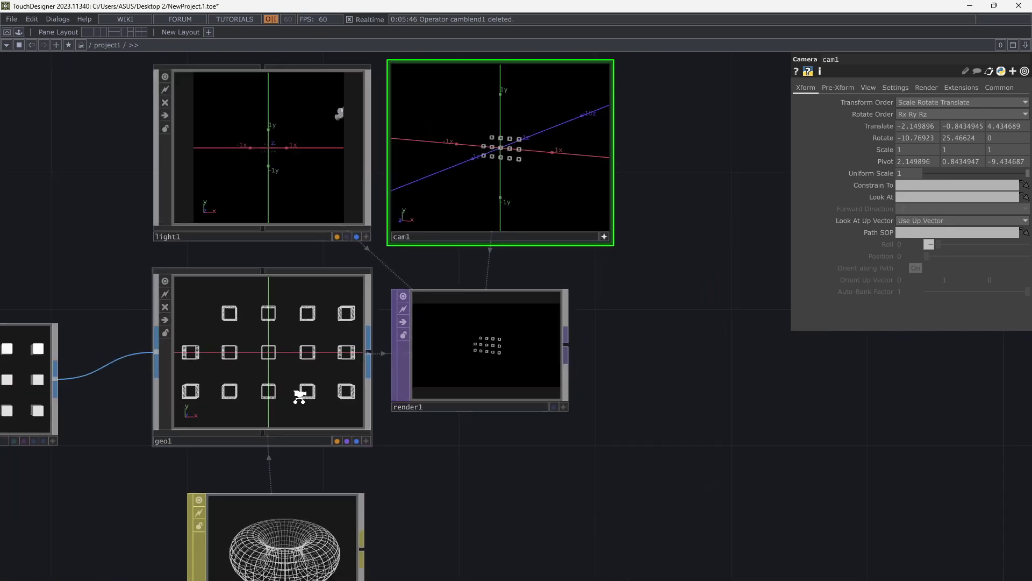
Step: Set line1's Width Near to 0.4, Width Far to 0.5 and Distance Far to 13.7 for thin wireframe lines
scroll(299, 396, "down", 2)
left_click(280, 495)
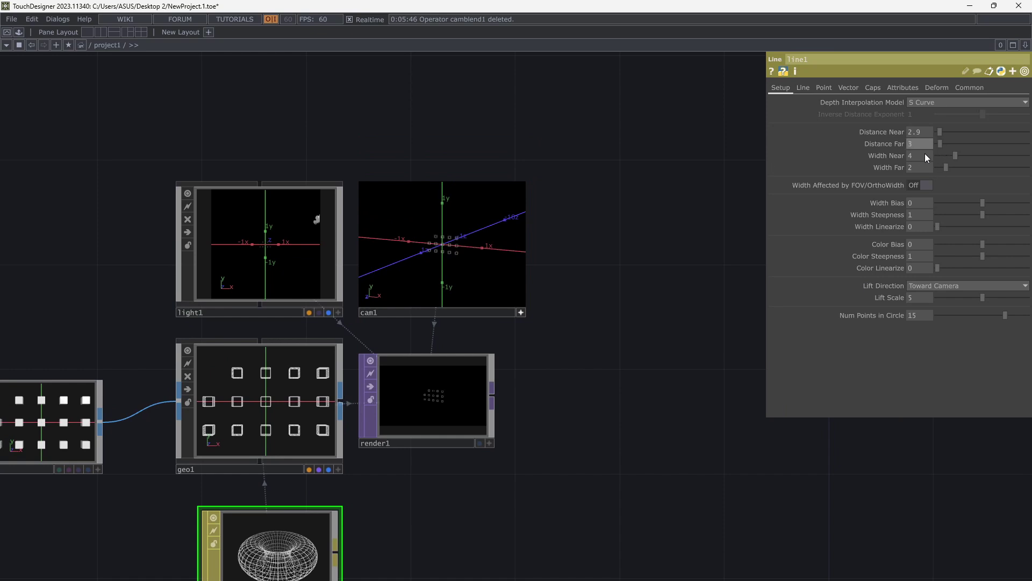
scroll(438, 403, "up", 5)
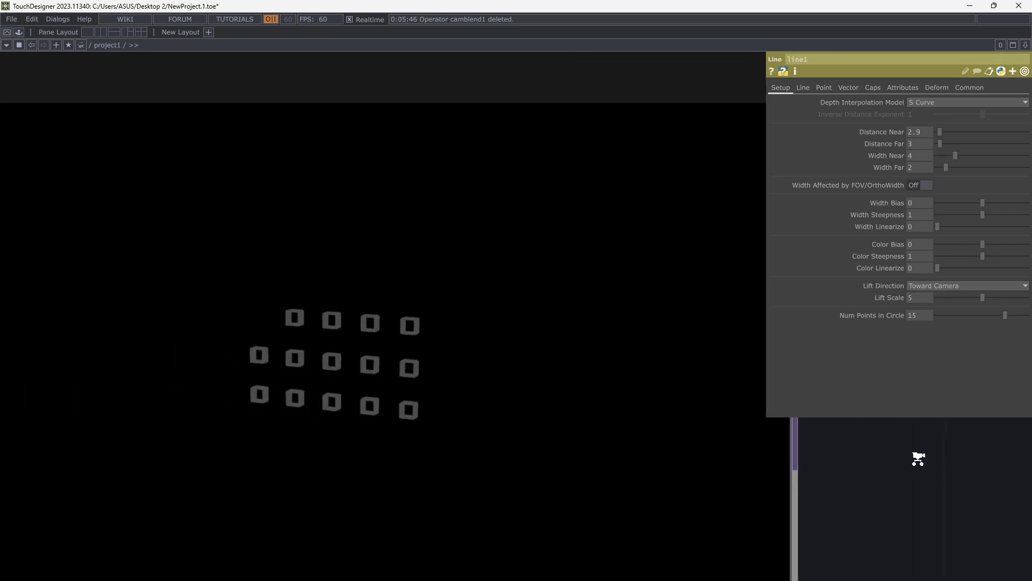
scroll(919, 458, "down", 2)
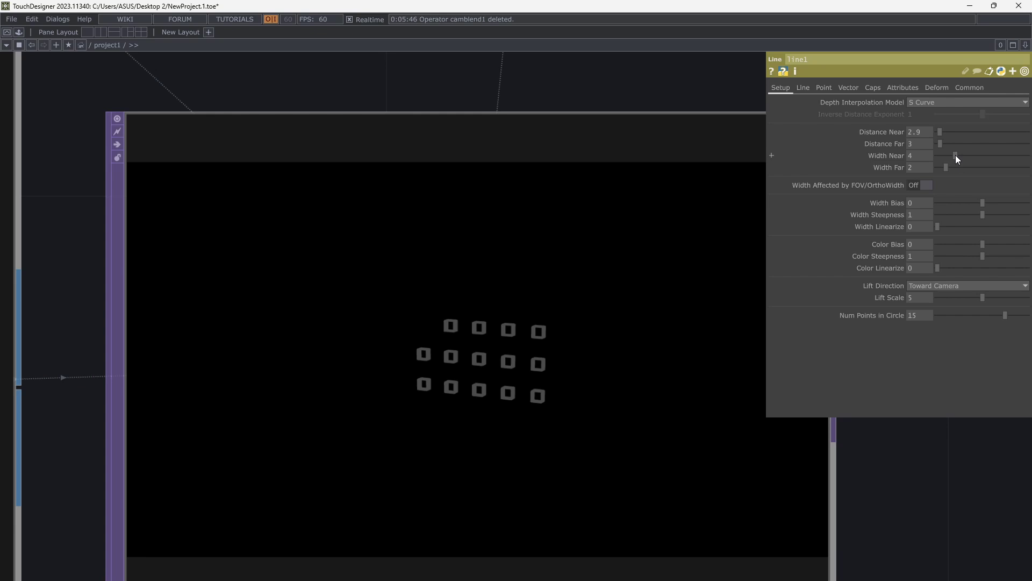
mouse_move(956, 155)
left_mouse_down()
mouse_move(938, 166)
mouse_move(952, 143)
left_mouse_up()
scroll(711, 399, "down", 3)
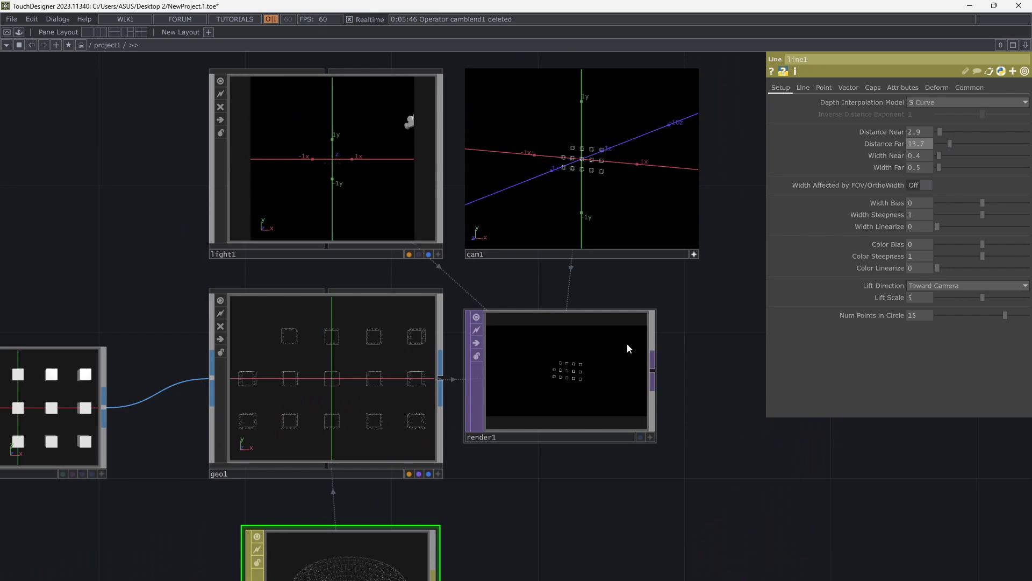
Step: Bring cam1 closer to the boxes and set line1's Distance Near to 32.7 and Distance Far to 17.9
left_click_drag(672, 291, 668, 303)
scroll(576, 161, "up", 10)
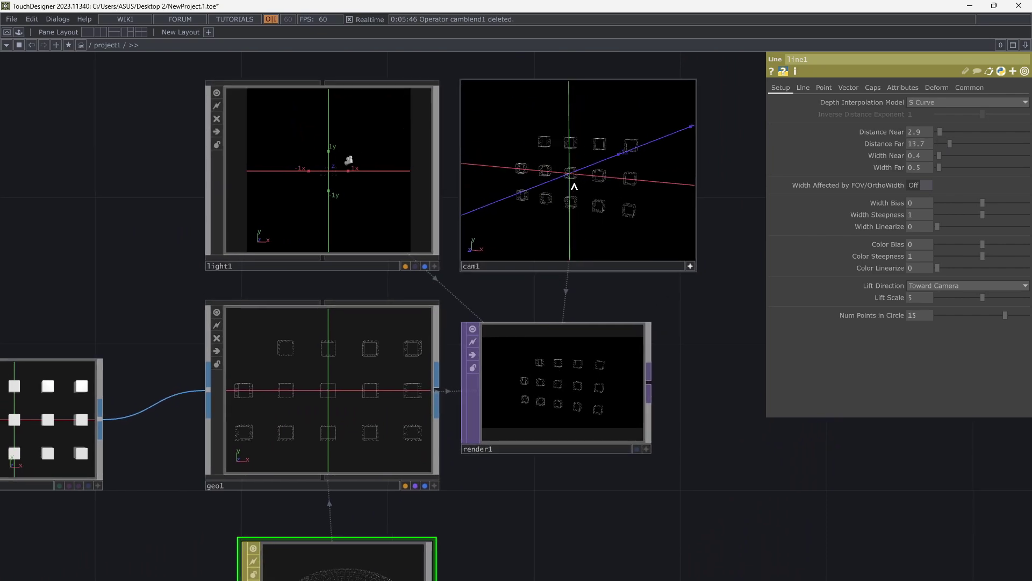
scroll(537, 418, "up", 6)
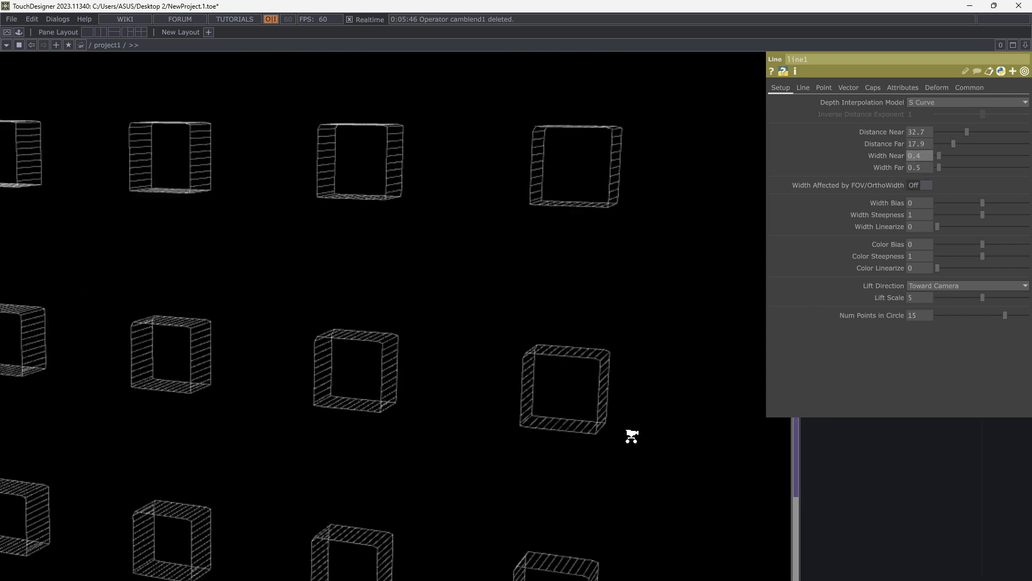
scroll(638, 435, "down", 4)
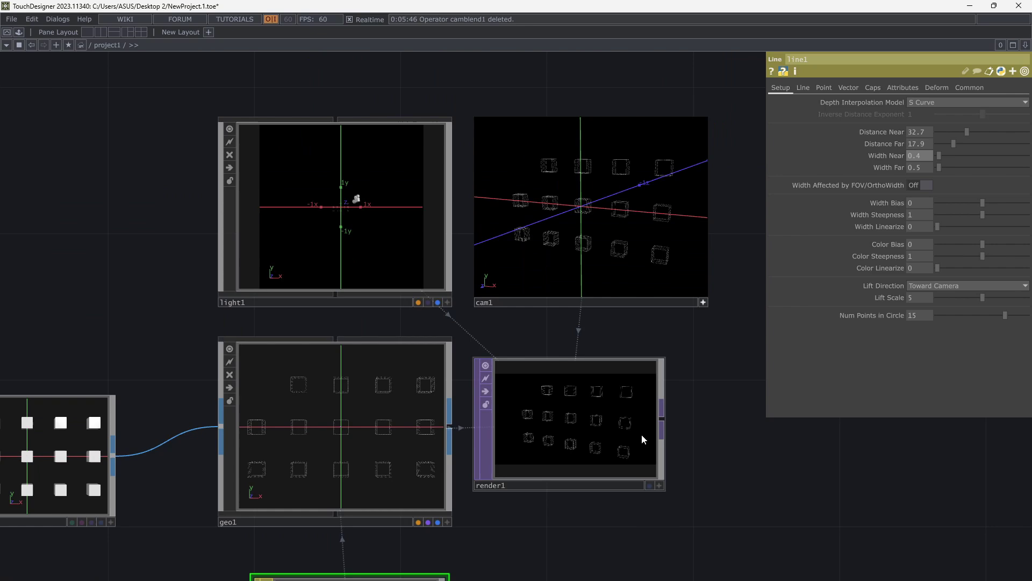
scroll(640, 444, "up", 3)
scroll(622, 461, "down", 3)
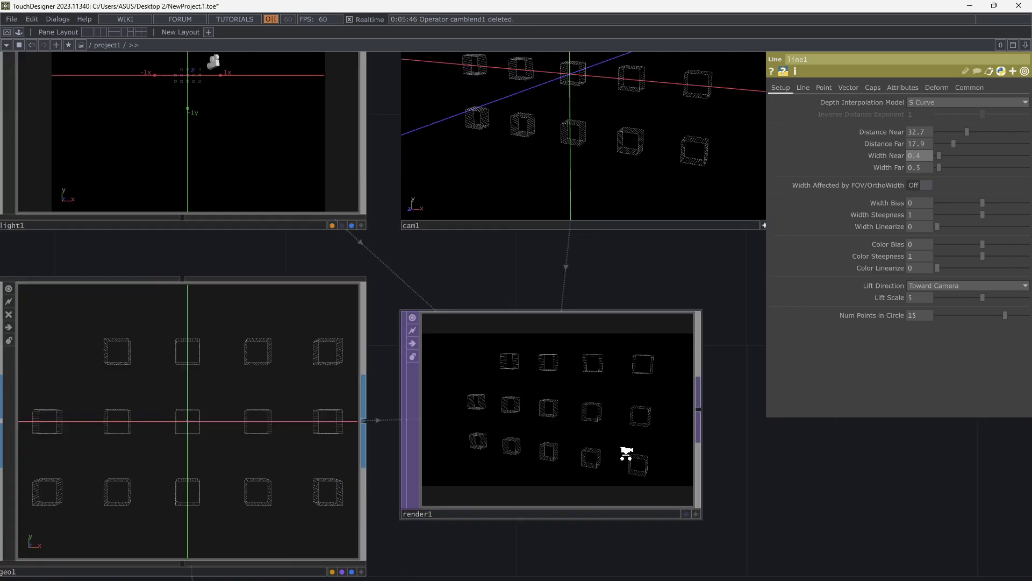
scroll(666, 430, "down", 2)
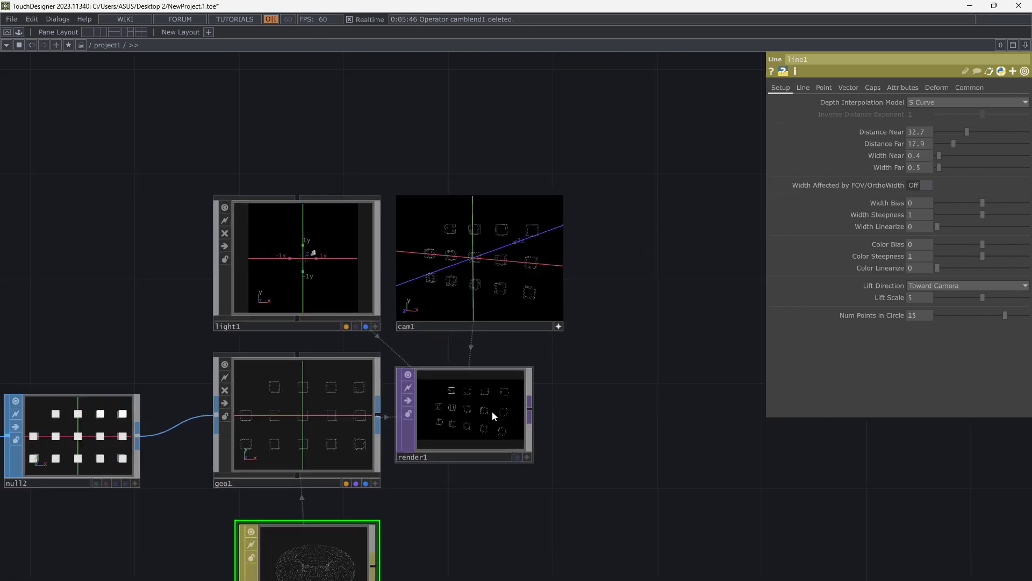
Step: Add a Null TOP connected to render1's output and place it well away from render1
right_click(530, 411)
left_click(525, 369)
left_click(689, 449)
scroll(638, 416, "down", 4)
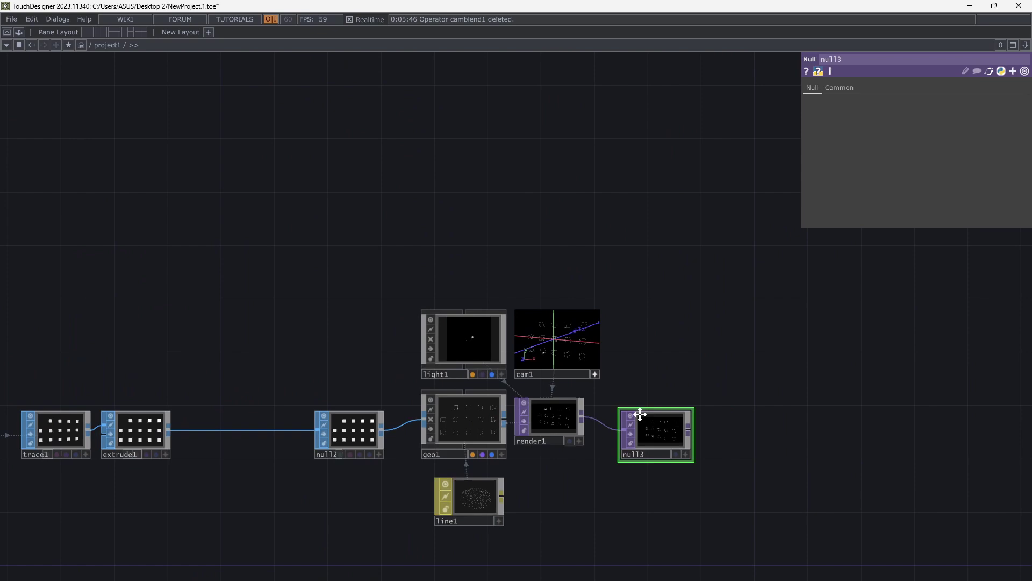
left_click_drag(704, 435, 629, 387)
scroll(666, 391, "up", 2)
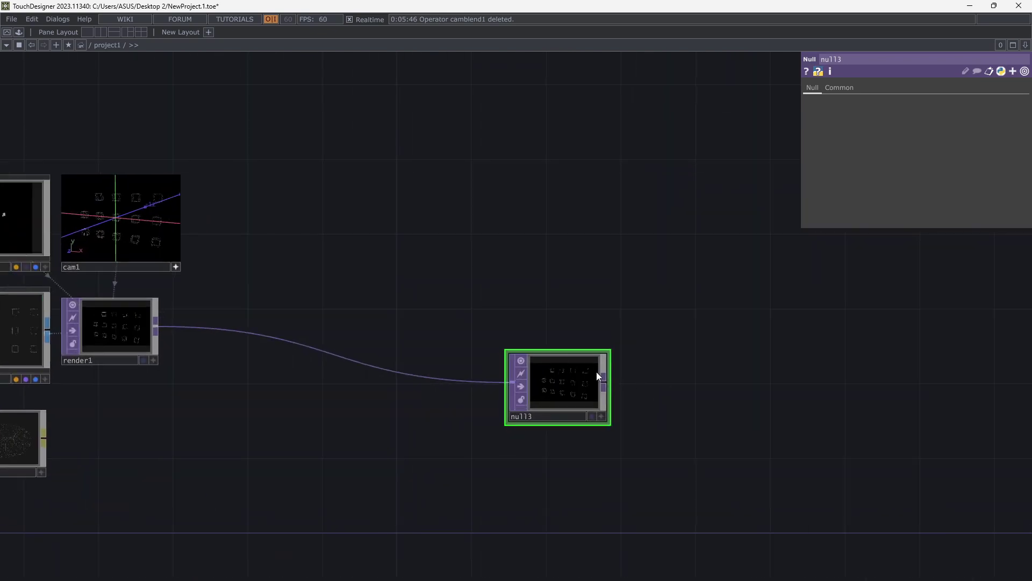
Step: Add an Out TOP connected to the output of null3
right_click(604, 377)
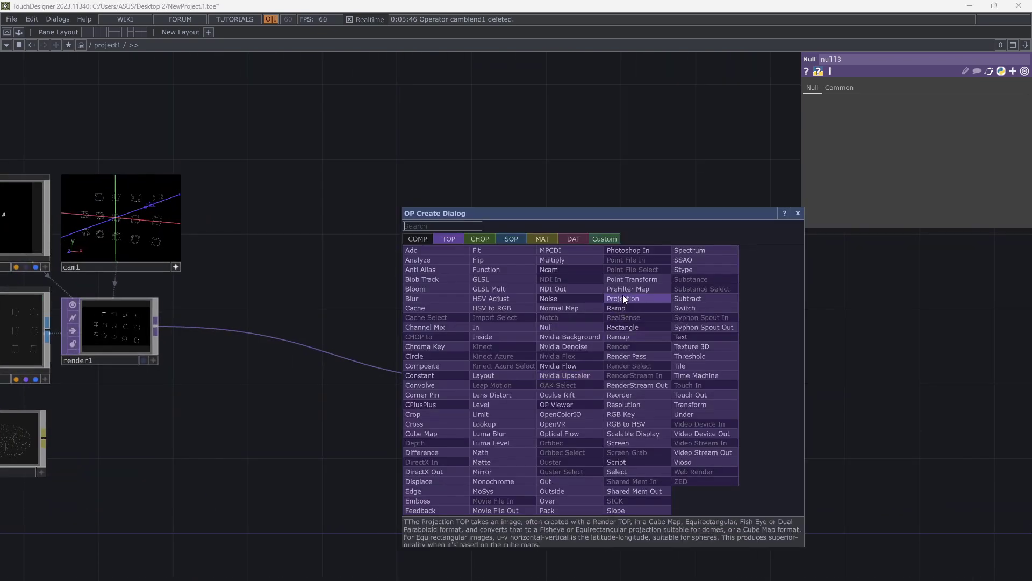
left_click(546, 482)
left_click(666, 382)
Step: Split the network editor into two side-by-side panes and display null3 as the network backdrop
key("h")
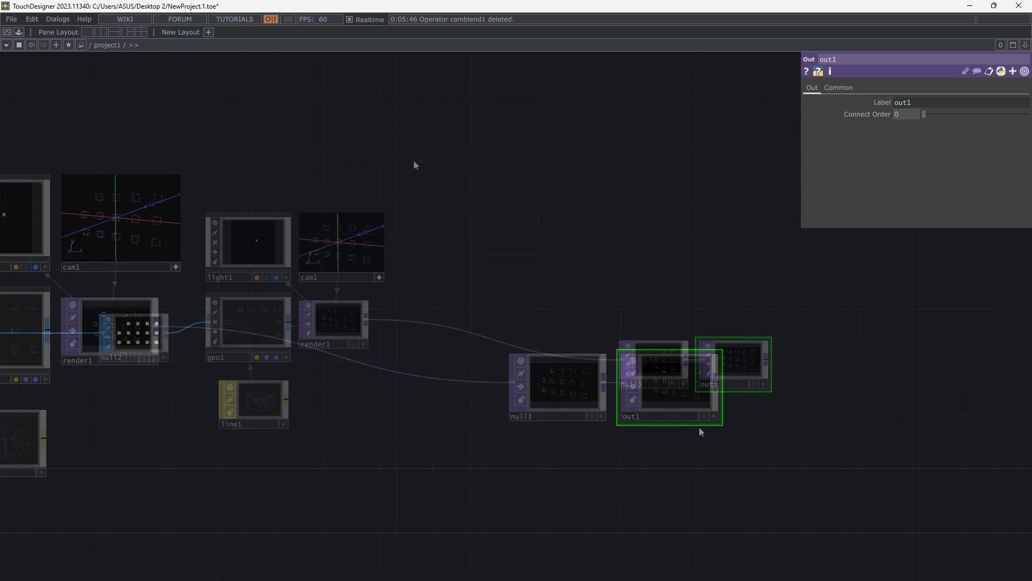
left_click(103, 34)
left_click_drag(461, 300, 60, 285)
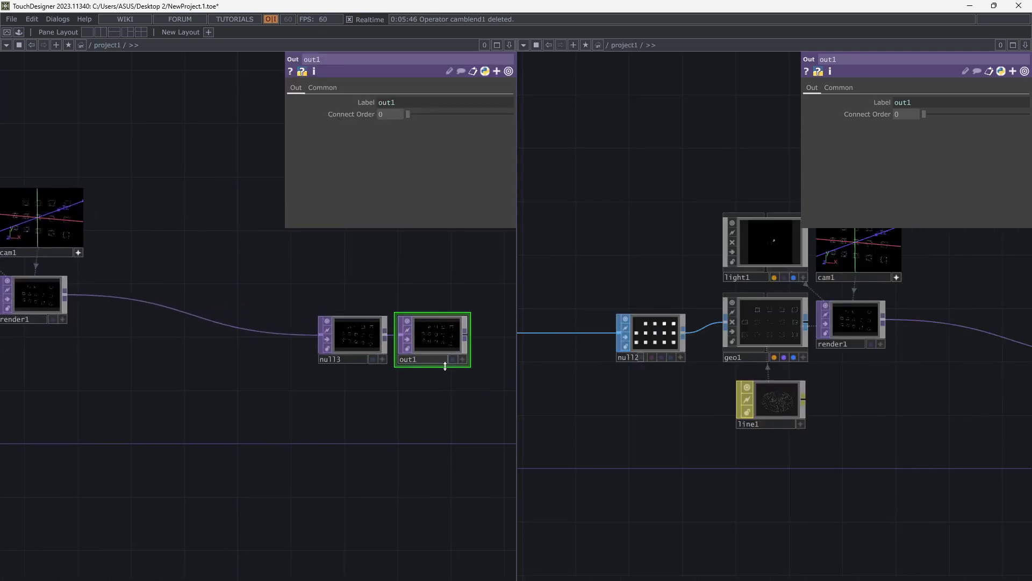
left_click(372, 358)
Step: Turn off Backdrop TOPs in the first of the two network panes
left_click_drag(369, 383, 317, 248)
left_click_drag(334, 341, 350, 302)
right_click(346, 302)
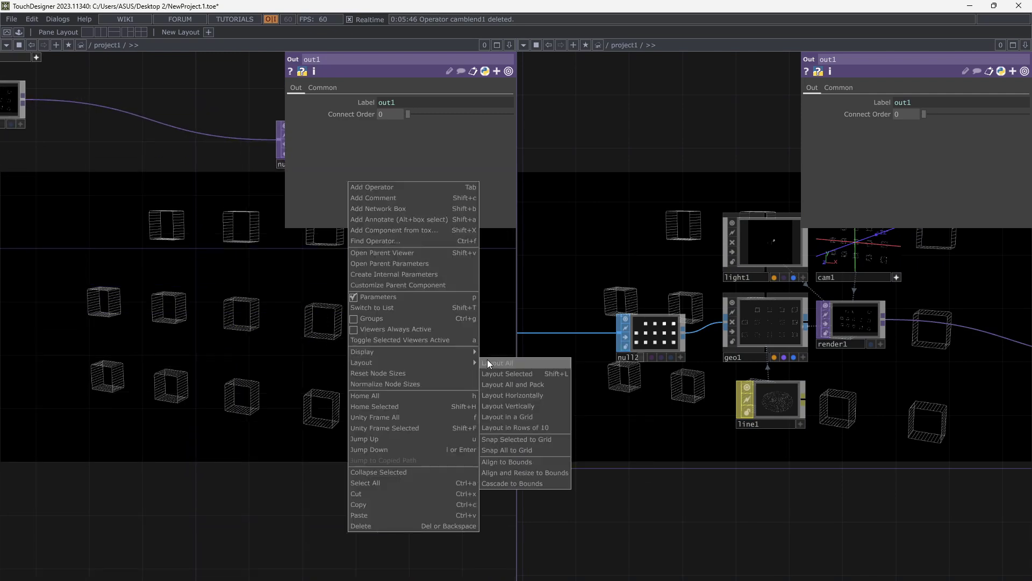
mouse_move(463, 350)
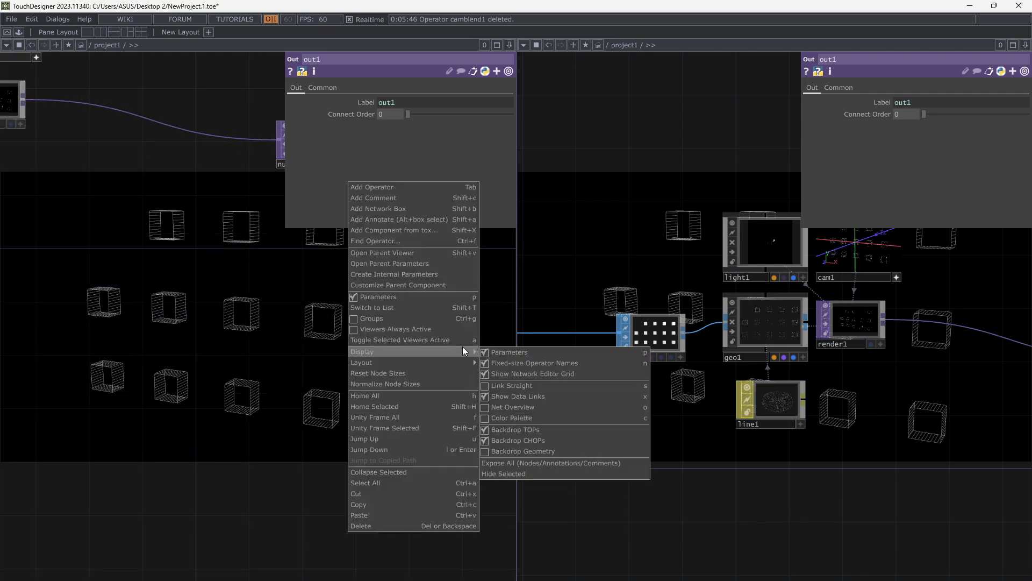
left_click(545, 429)
left_click_drag(479, 393, 473, 396)
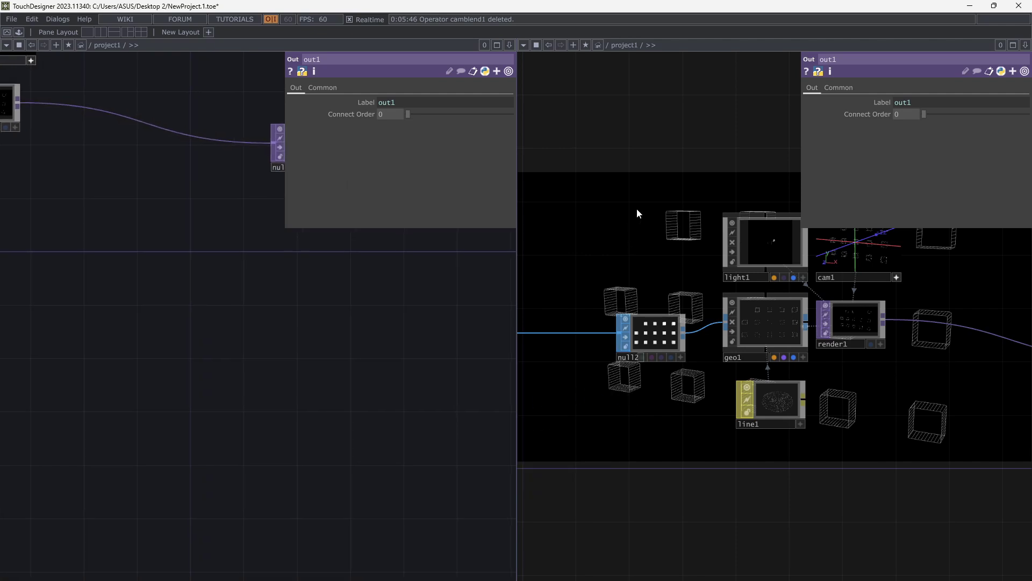
Step: Add a Noise CHOP in the empty network area above moviefilein1
left_click_drag(636, 213, 724, 409)
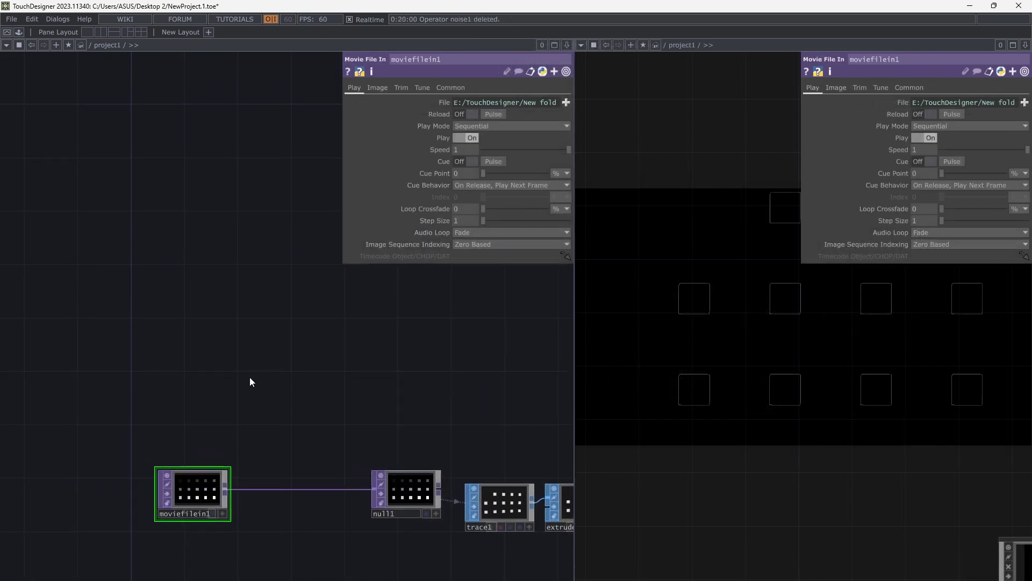
key("Tab")
left_click(105, 222)
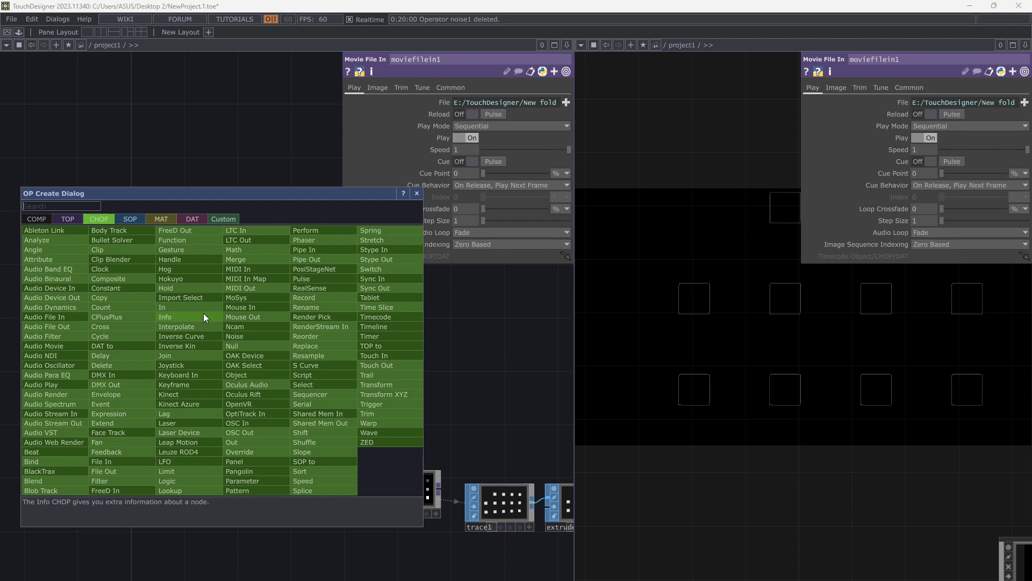
left_click(228, 337)
left_click(217, 370)
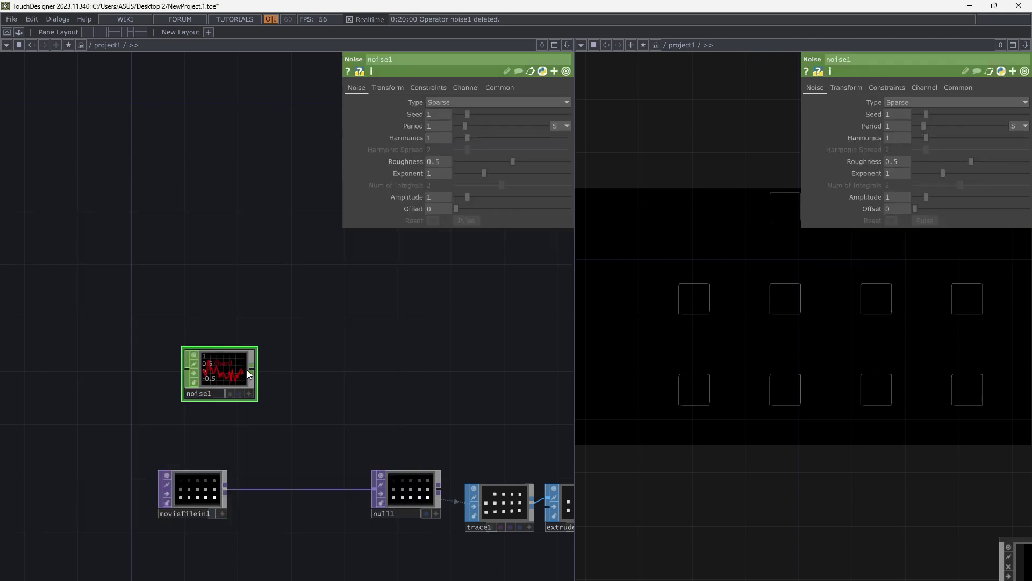
Step: Add a Null CHOP connected to noise1's output and align noise1 above moviefilein1
right_click(251, 371)
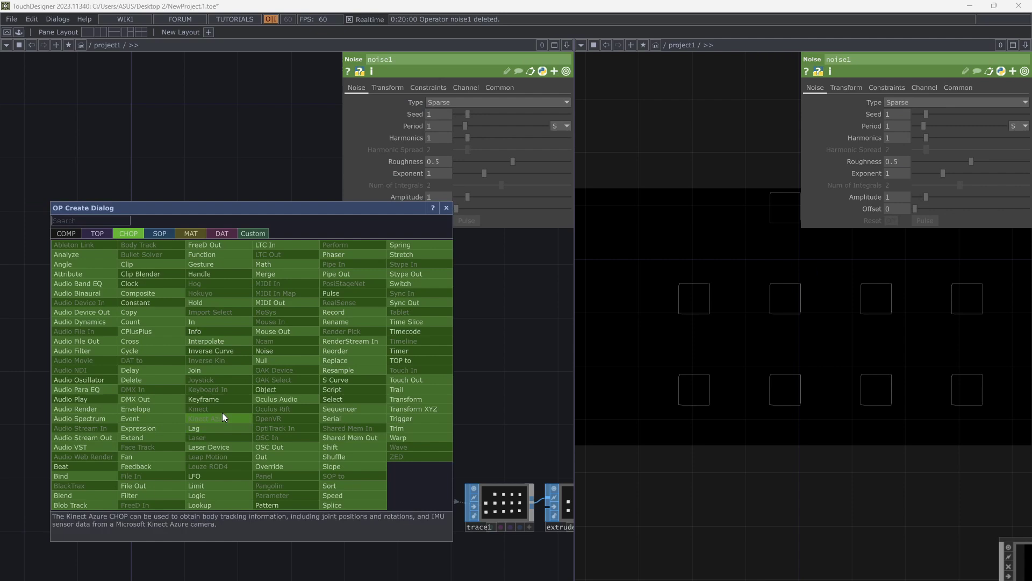
left_click(262, 360)
left_click(338, 381)
left_click_drag(206, 375, 179, 388)
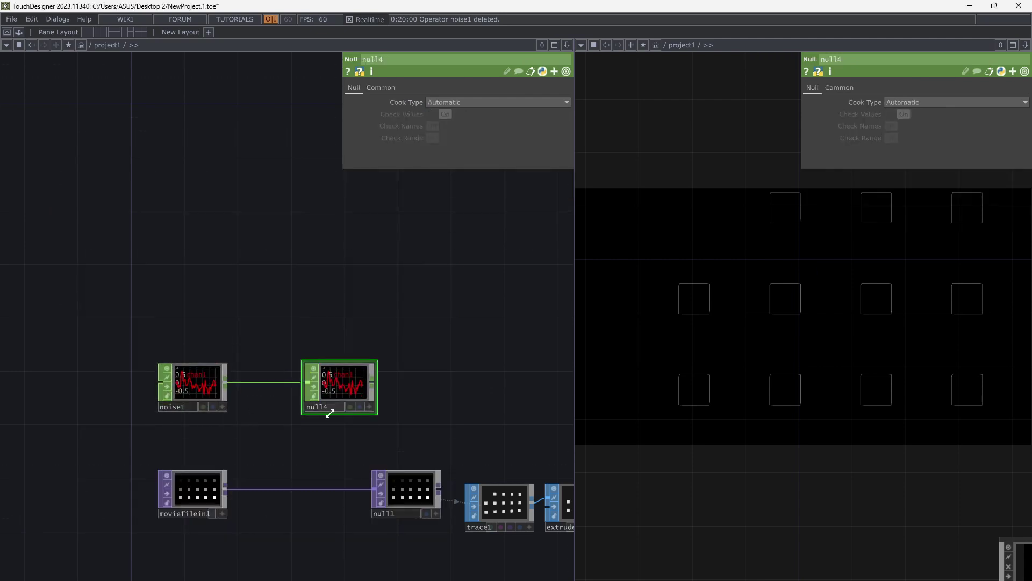
left_click_drag(331, 402, 345, 402)
Step: Add a CHOP to TOP operator from null4's output and place it beside null4
scroll(422, 419, "up", 3)
left_click_drag(422, 419, 375, 409)
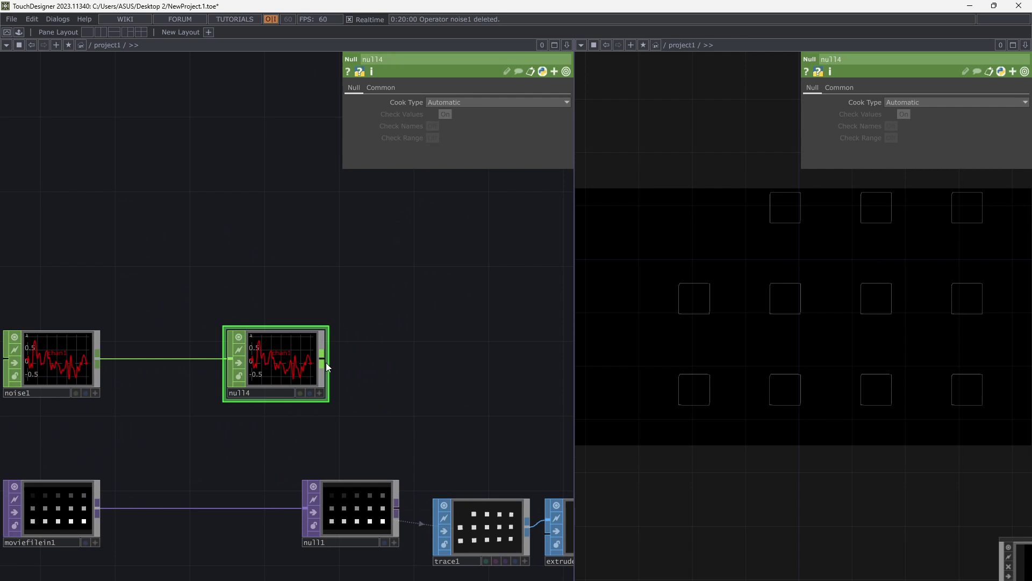
right_click(323, 360)
left_click(169, 222)
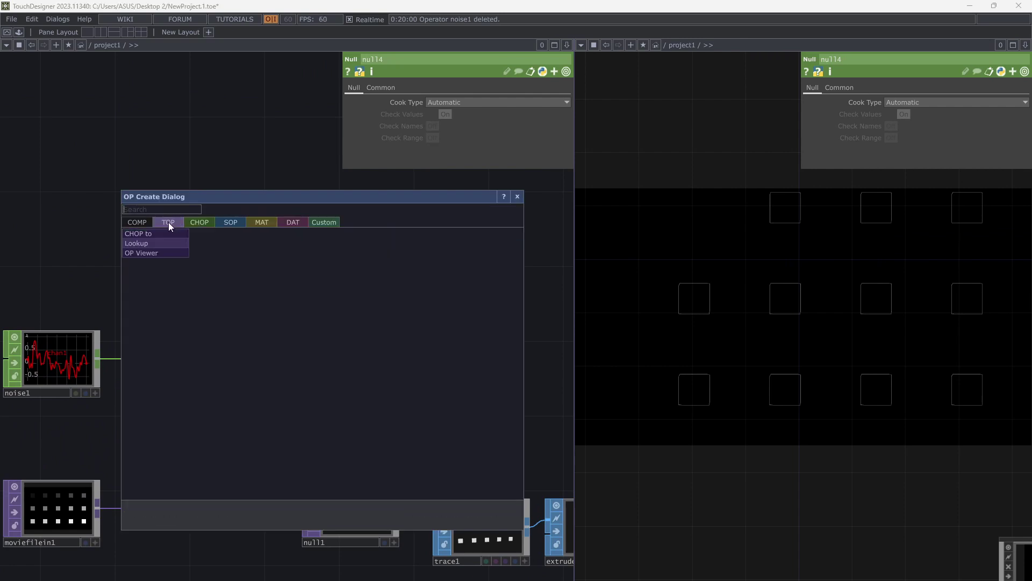
left_click(162, 234)
left_click(386, 359)
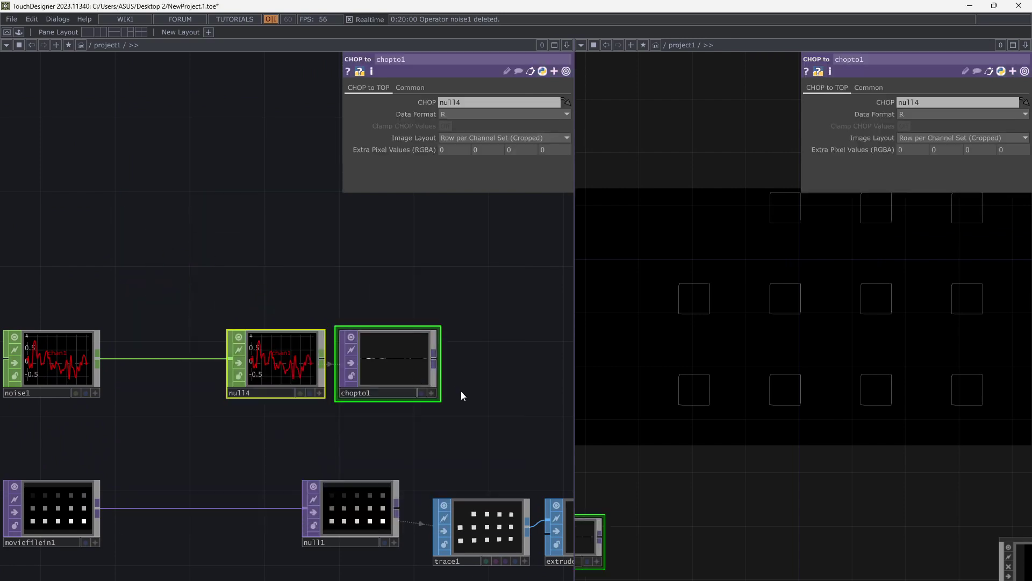
Step: Shift null1 and the trace and extrude chain following it farther right, leaving a gap after moviefilein1
middle_click_drag(460, 391, 428, 380)
scroll(328, 349, "down", 2)
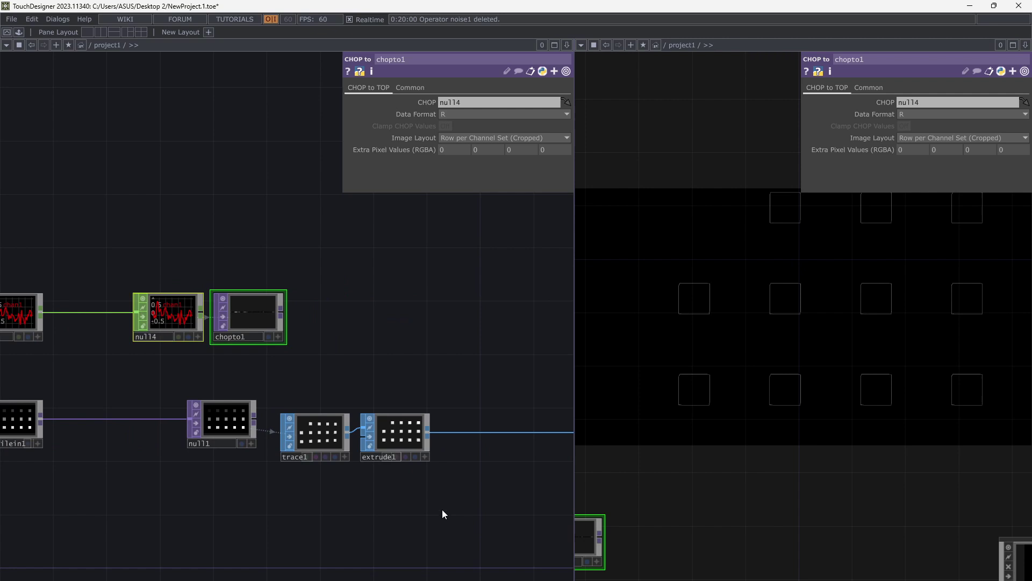
right_click_drag(441, 509, 229, 431)
left_click_drag(228, 431, 400, 429)
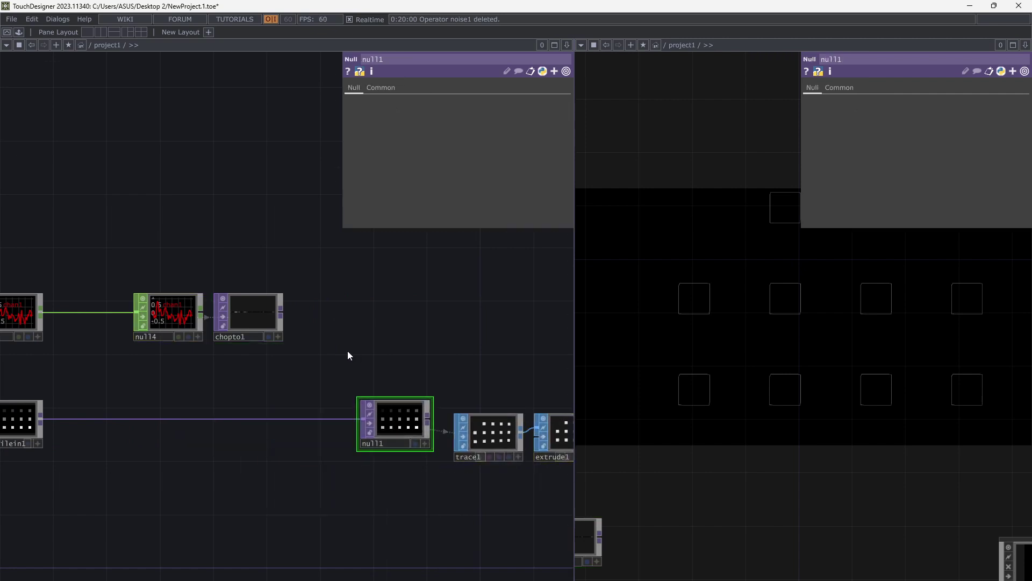
Step: Insert a Displace TOP between moviefilein1 and null1, and connect chopto1 to its second input
right_click(144, 419)
left_click(153, 417)
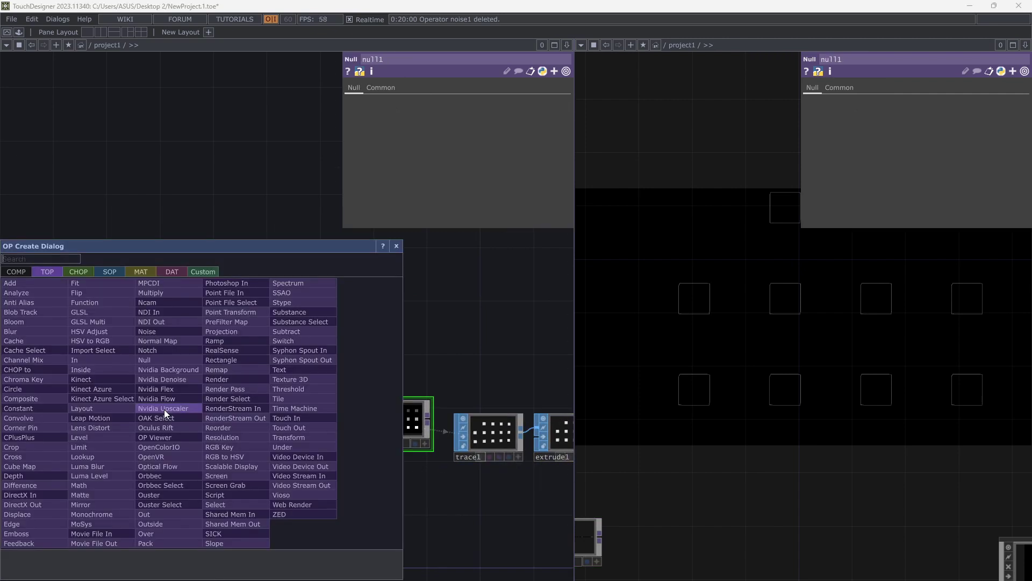
type("d")
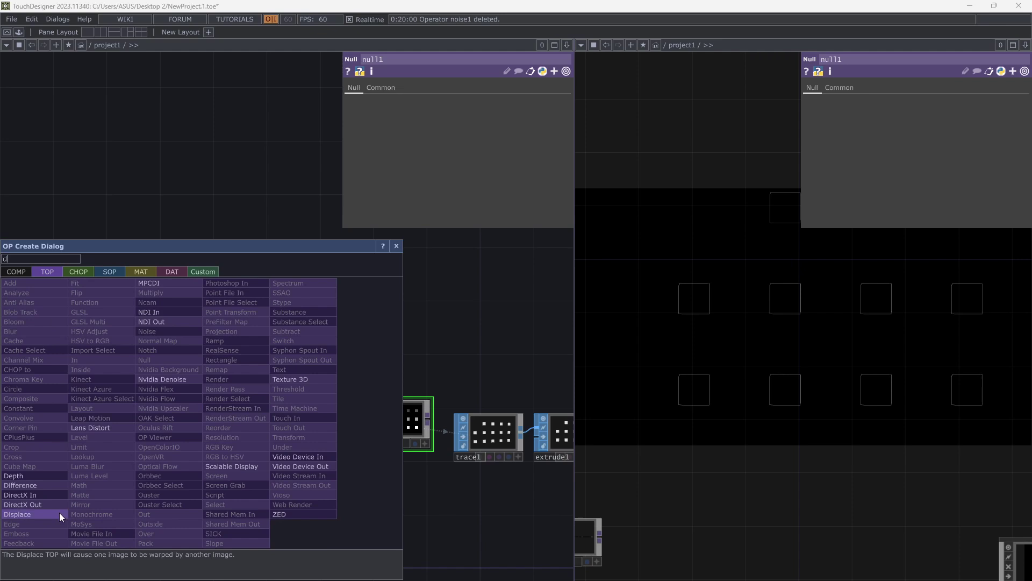
left_click(37, 514)
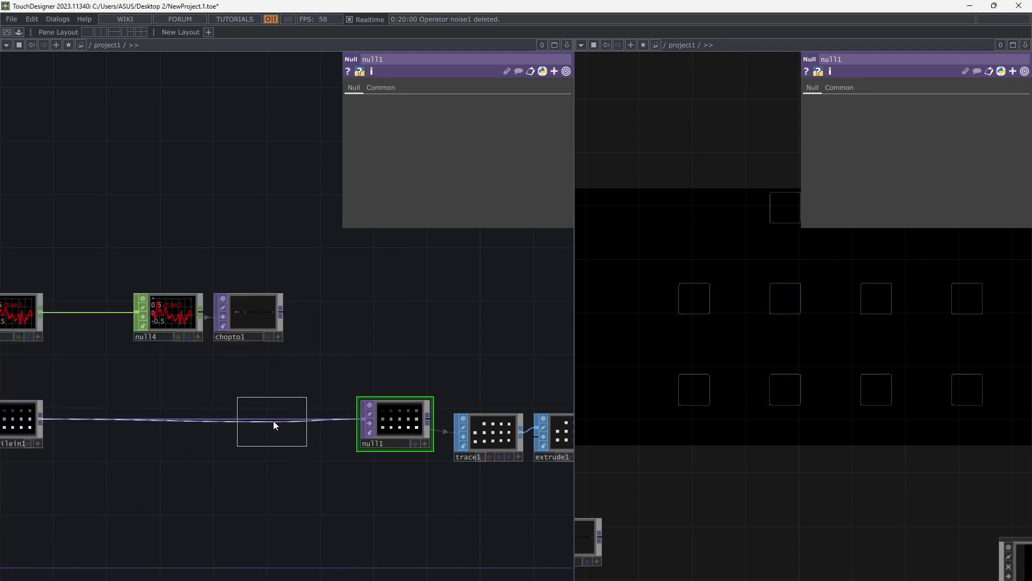
left_click(273, 420)
scroll(258, 377, "up", 2)
left_click_drag(295, 285, 219, 452)
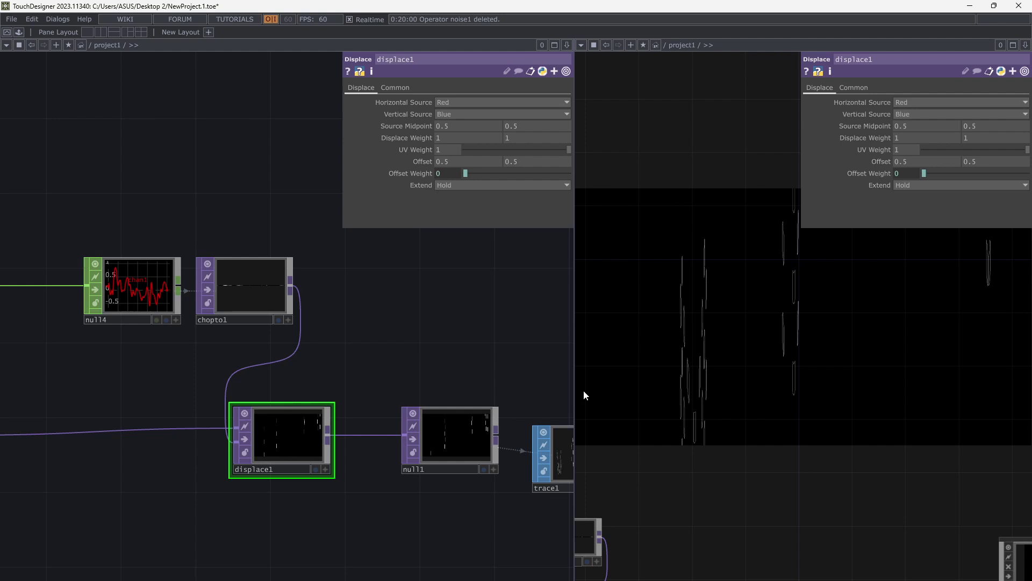
Step: Set noise1's channel names to tx ty tz
left_click_drag(454, 343, 583, 379)
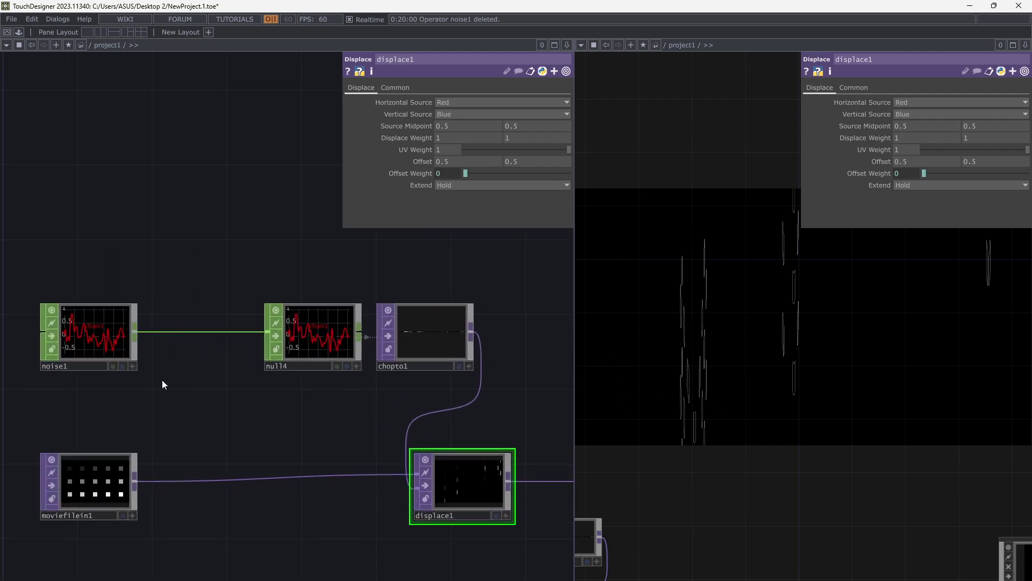
left_click(86, 348)
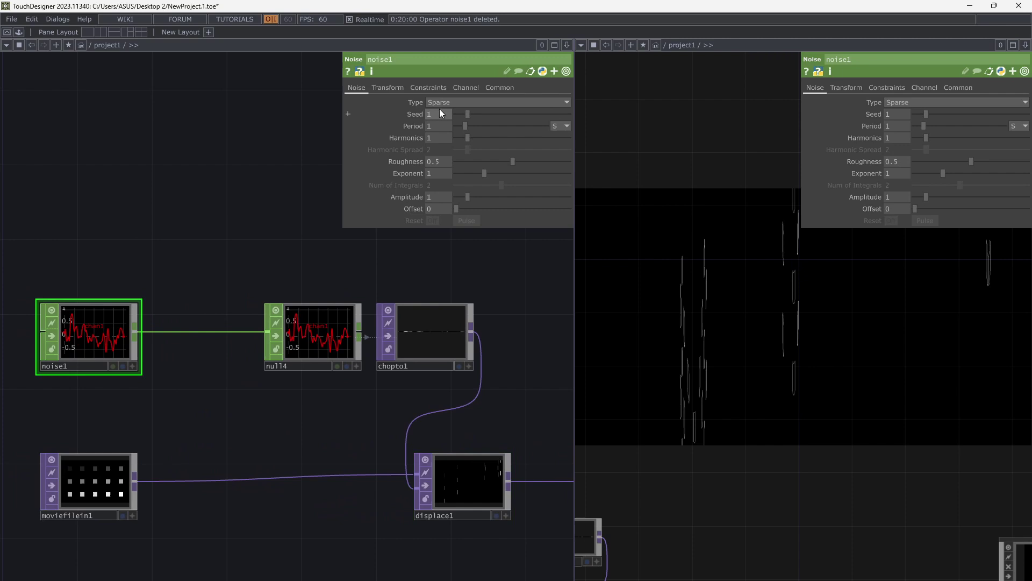
left_click(462, 90)
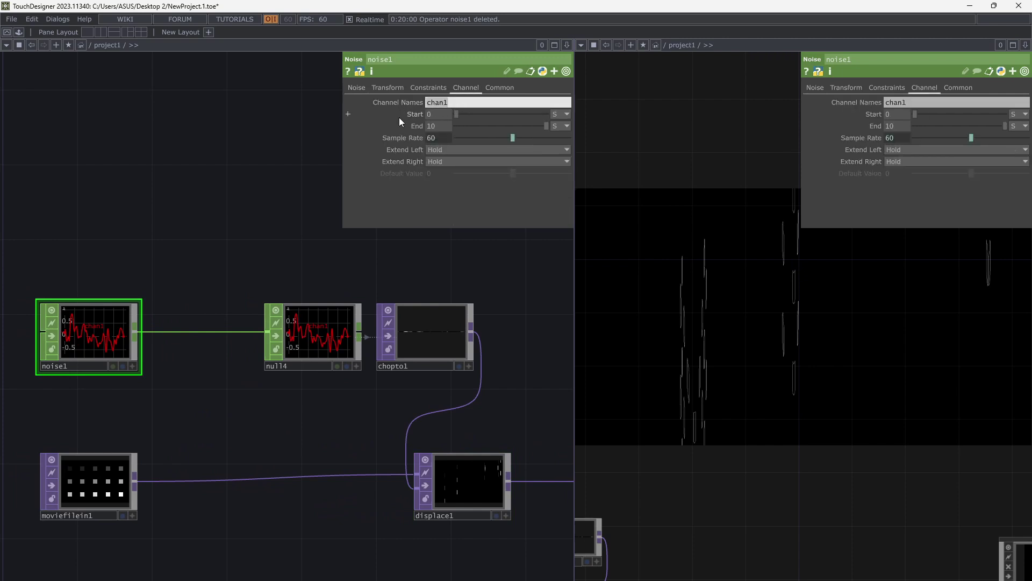
type("tx ty tz")
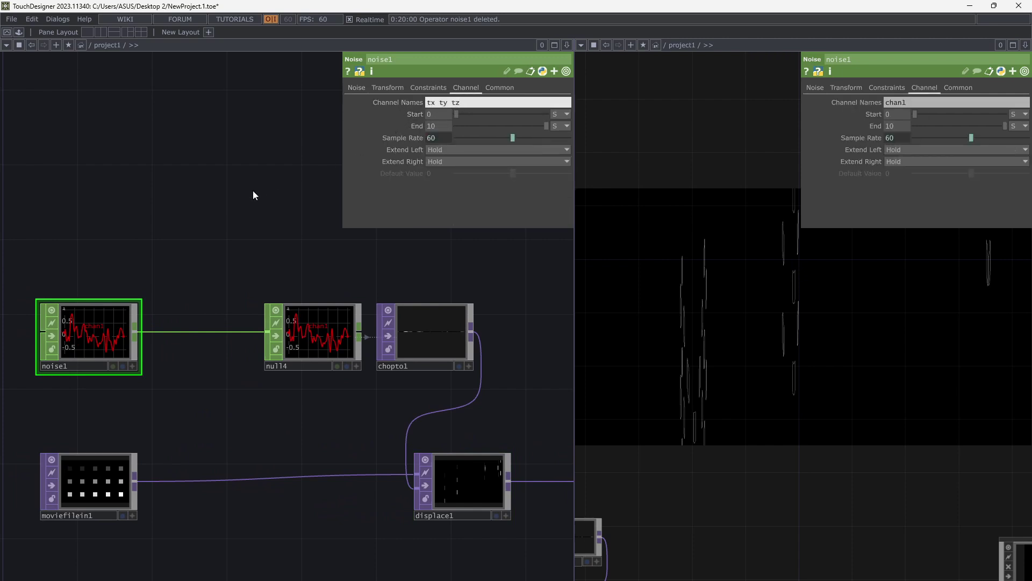
key("Return")
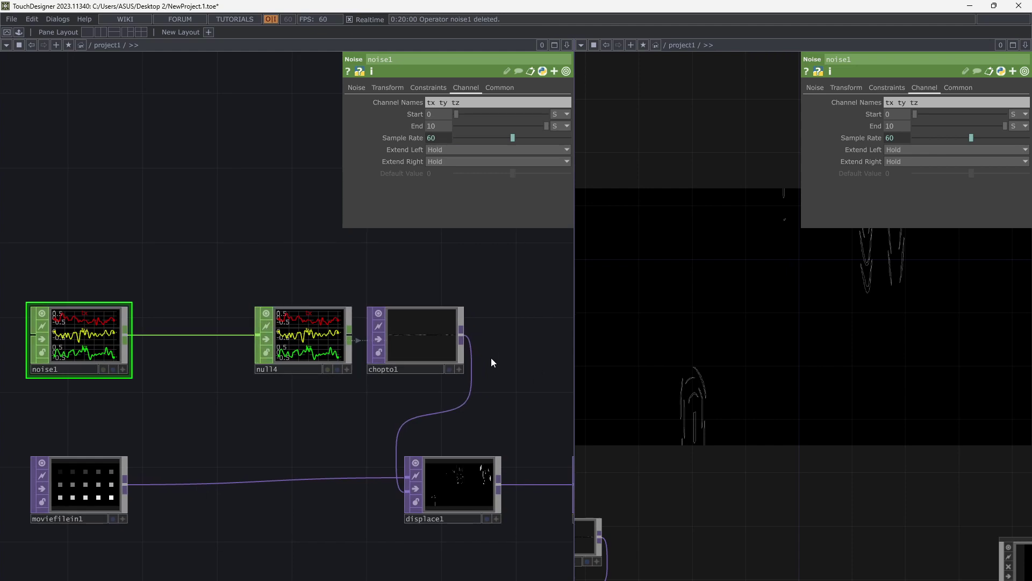
Step: Set chopto1's data format to RGB
left_click(440, 327)
left_click(451, 116)
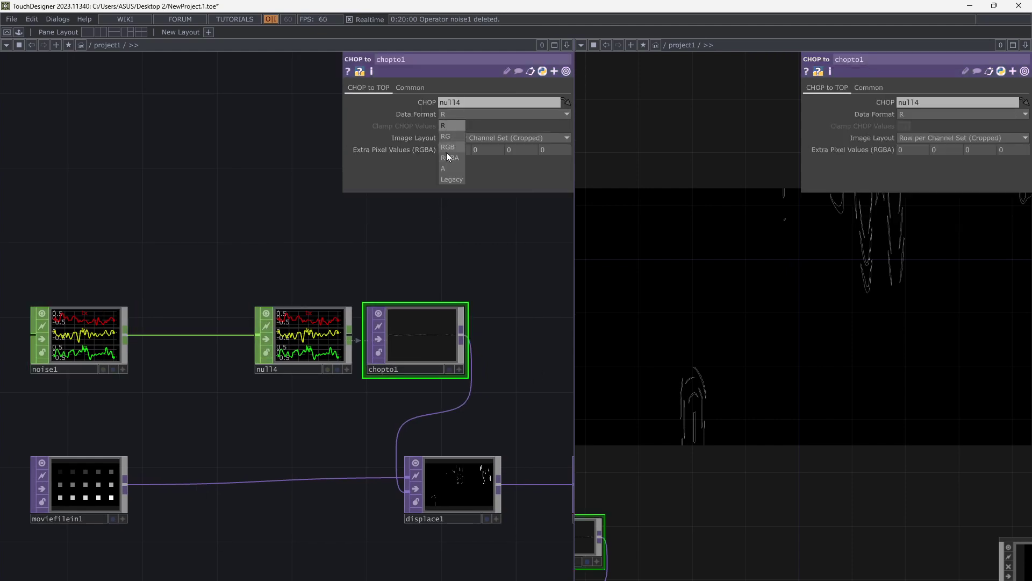
left_click(448, 150)
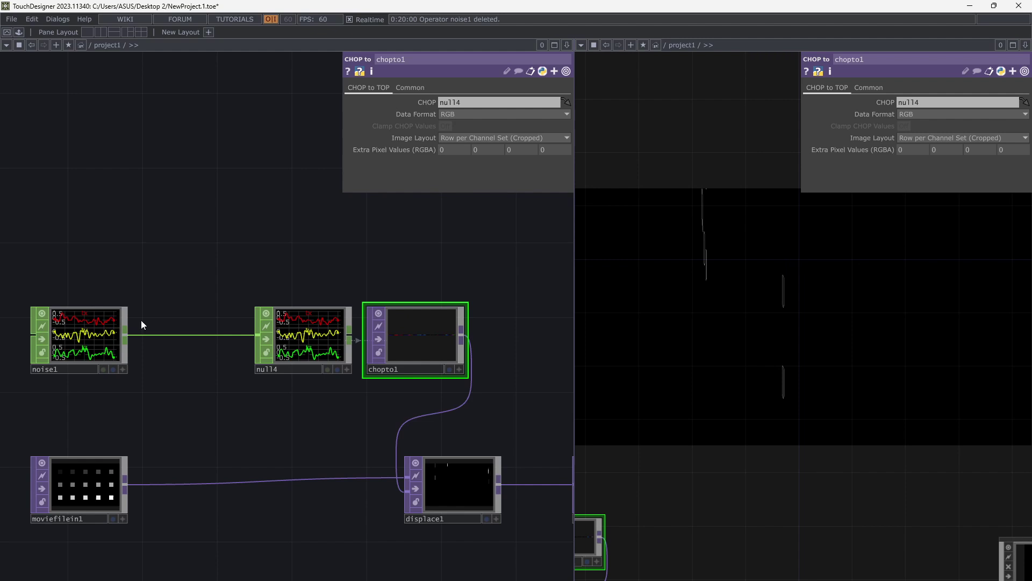
Step: Set noise1's amplitude to 0.1 and its offset to 0.29
left_click(96, 334)
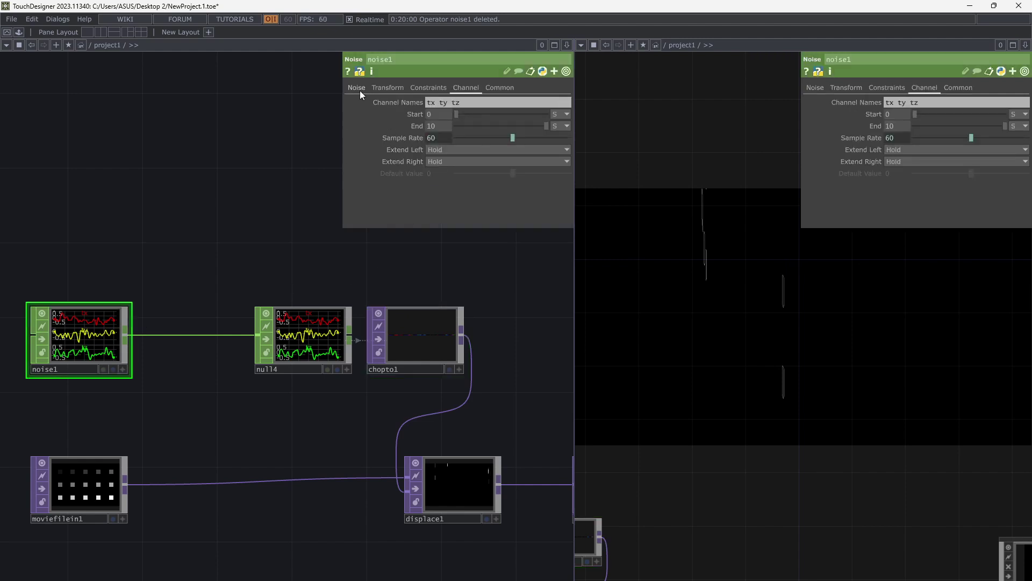
left_click(359, 90)
left_click_drag(468, 243, 453, 196)
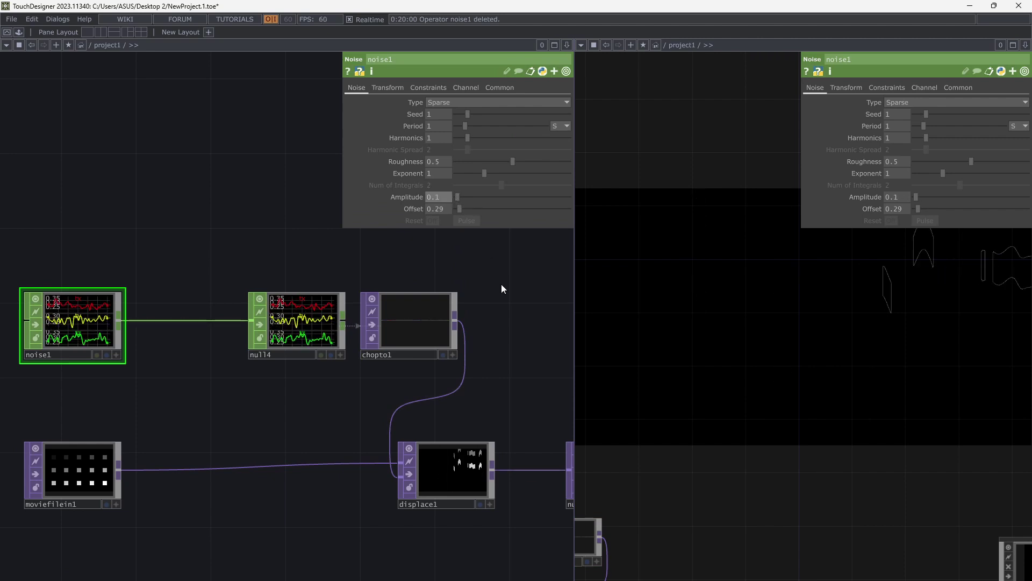
Step: Switch cam1's viewer to the perspective viewport
left_click_drag(556, 276, 327, 317)
scroll(301, 330, "down", 3)
left_click_drag(271, 359, 97, 394)
left_click_drag(484, 350, 439, 324)
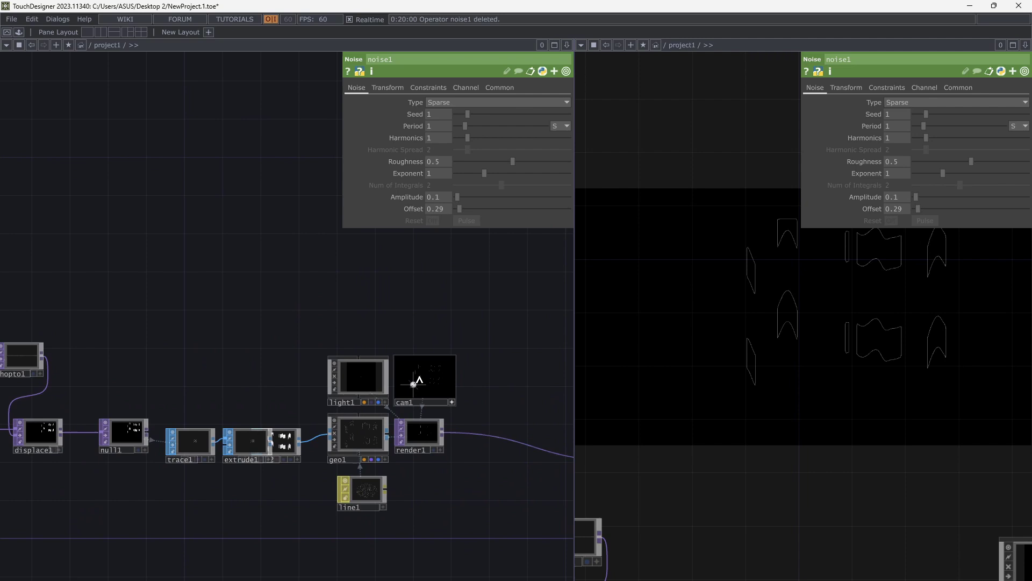
scroll(463, 380, "up", 6)
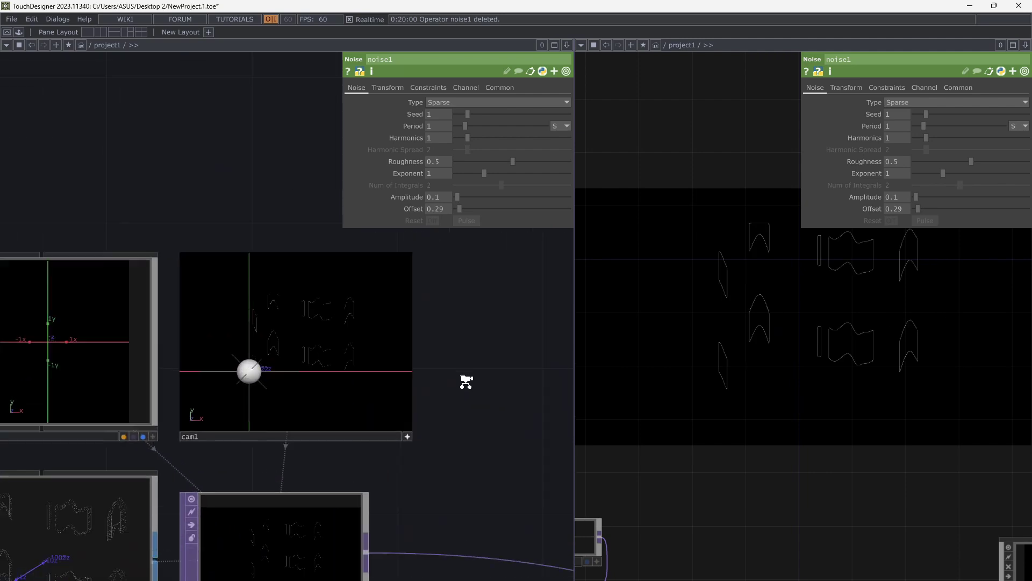
left_click_drag(539, 367, 605, 368)
left_click_drag(255, 181, 279, 168)
right_click(366, 298)
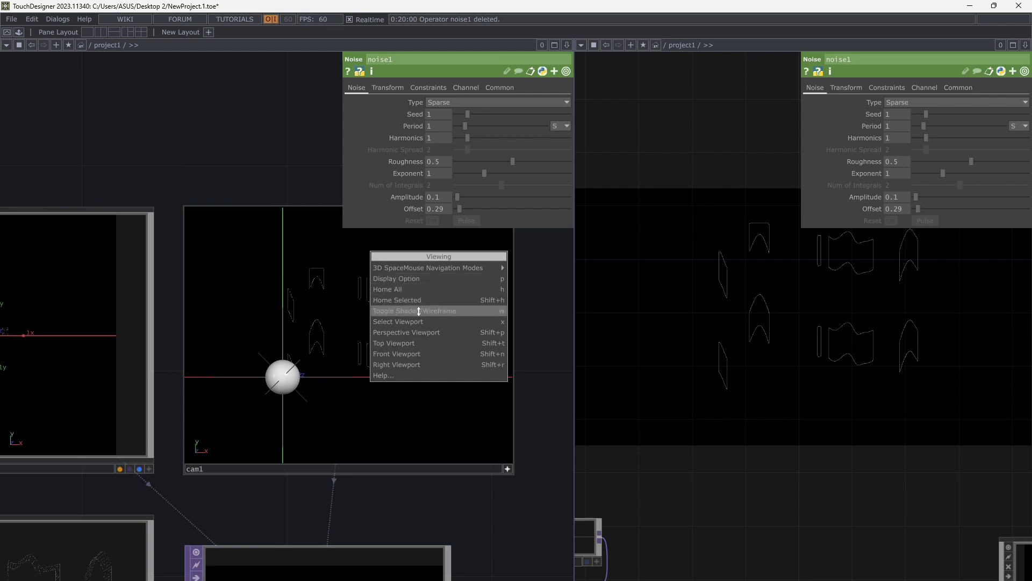
left_click(415, 333)
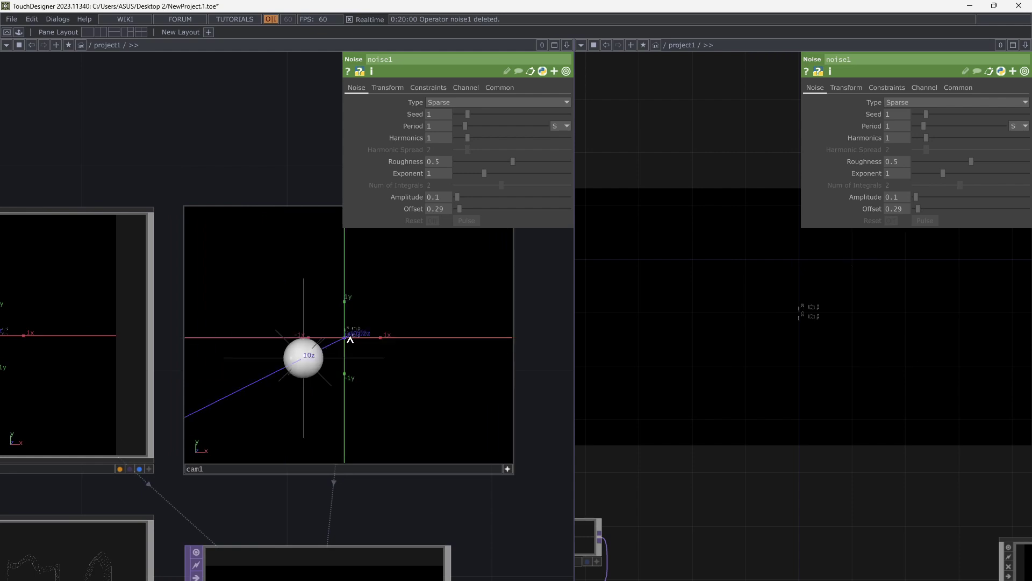
Step: Move cam1 closer and orbit it to an angled view of the extruded wireframe shapes
scroll(352, 338, "up", 10)
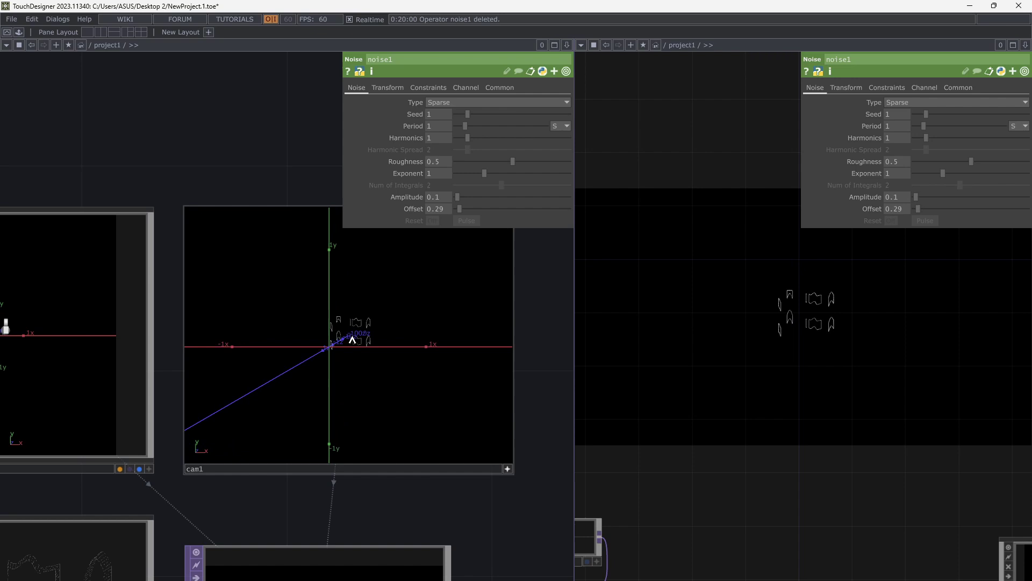
left_click_drag(352, 339, 334, 326)
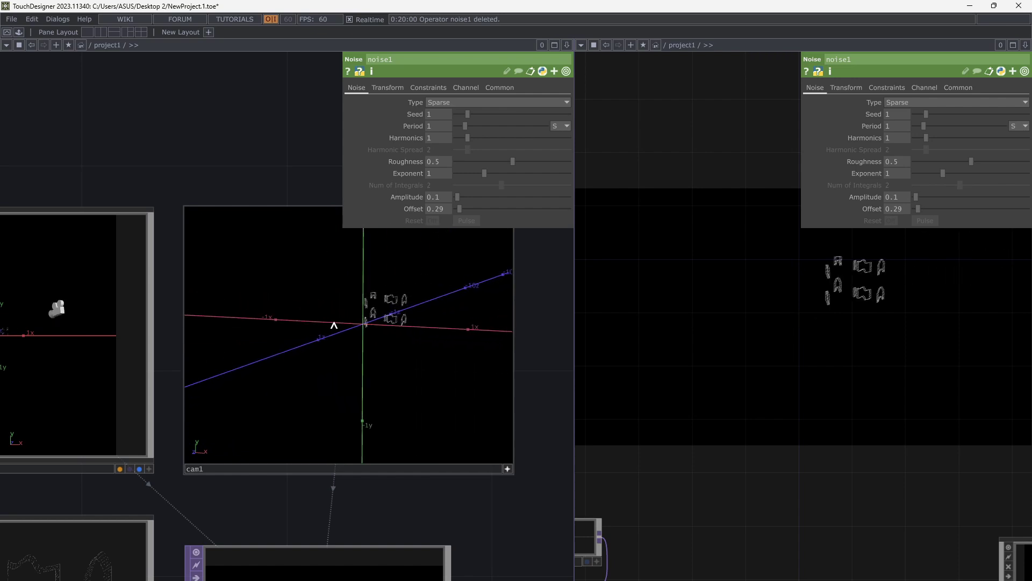
scroll(396, 315, "up", 10)
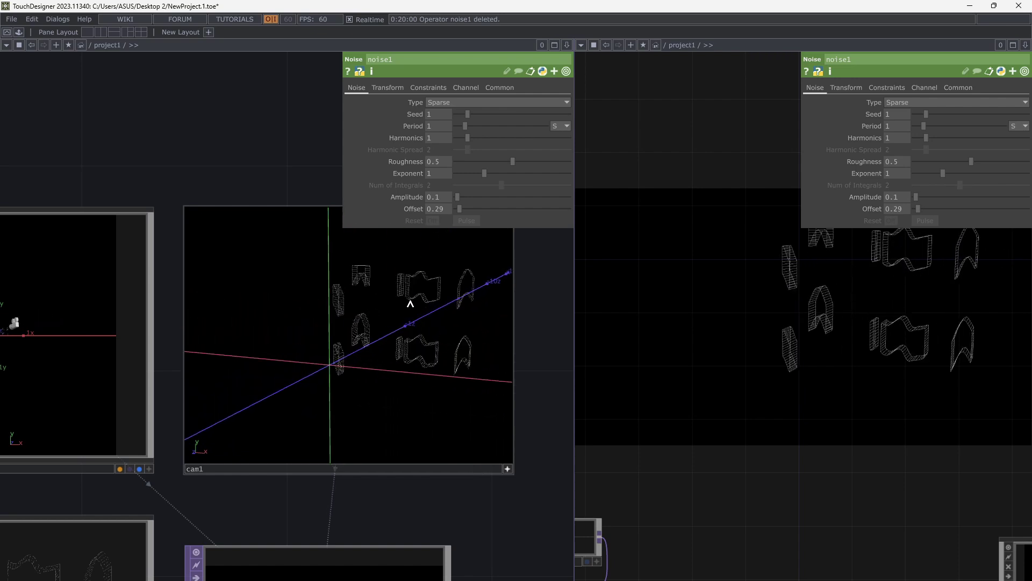
left_click_drag(410, 304, 353, 356)
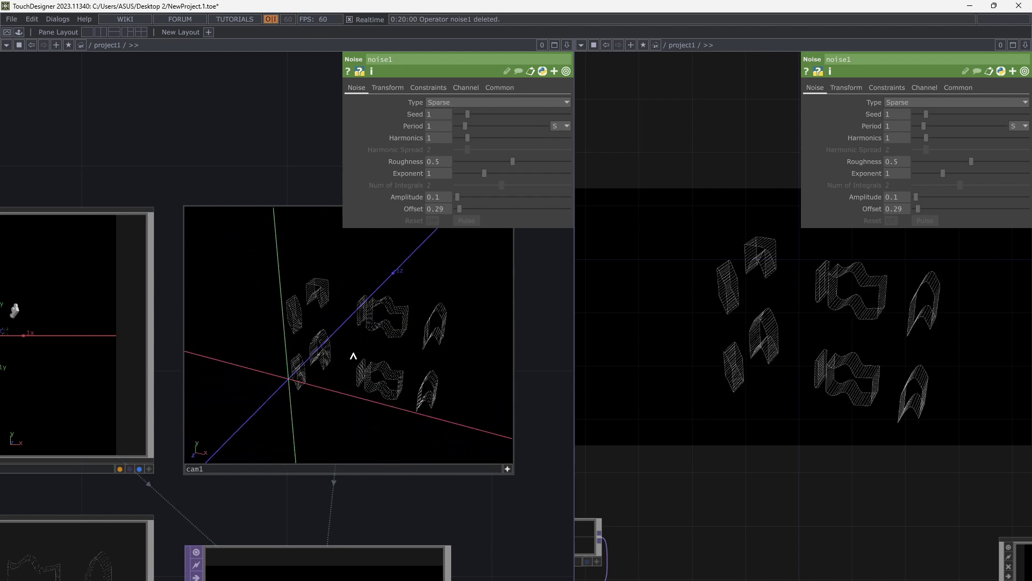
Step: Animate noise1's X translate with the expression absTime.seconds*2
scroll(560, 357, "down", 8)
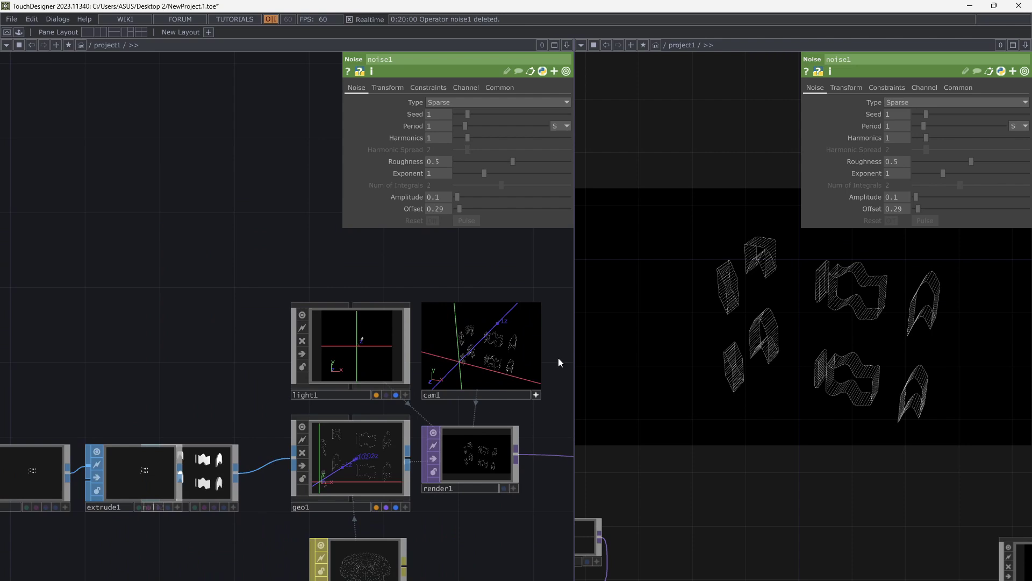
left_click_drag(64, 371, 473, 226)
scroll(264, 367, "down", 1)
scroll(265, 367, "down", 1)
left_click_drag(125, 343, 240, 396)
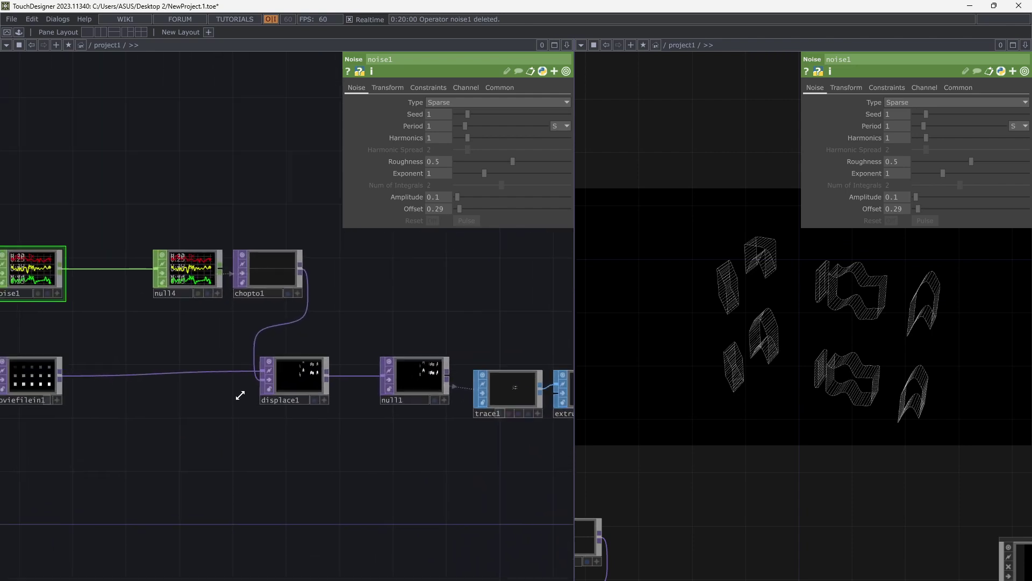
left_click_drag(200, 345, 273, 373)
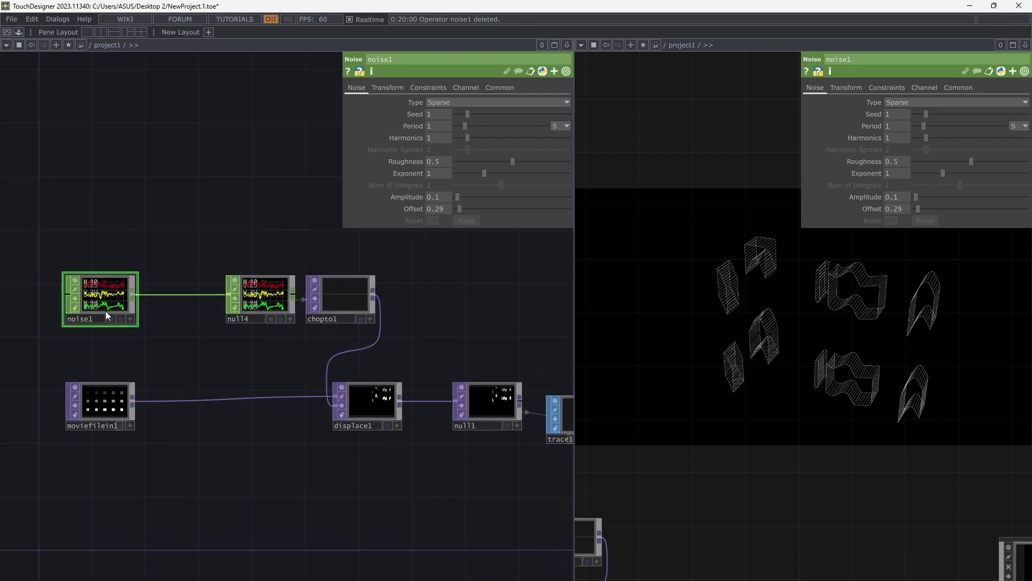
left_click(396, 89)
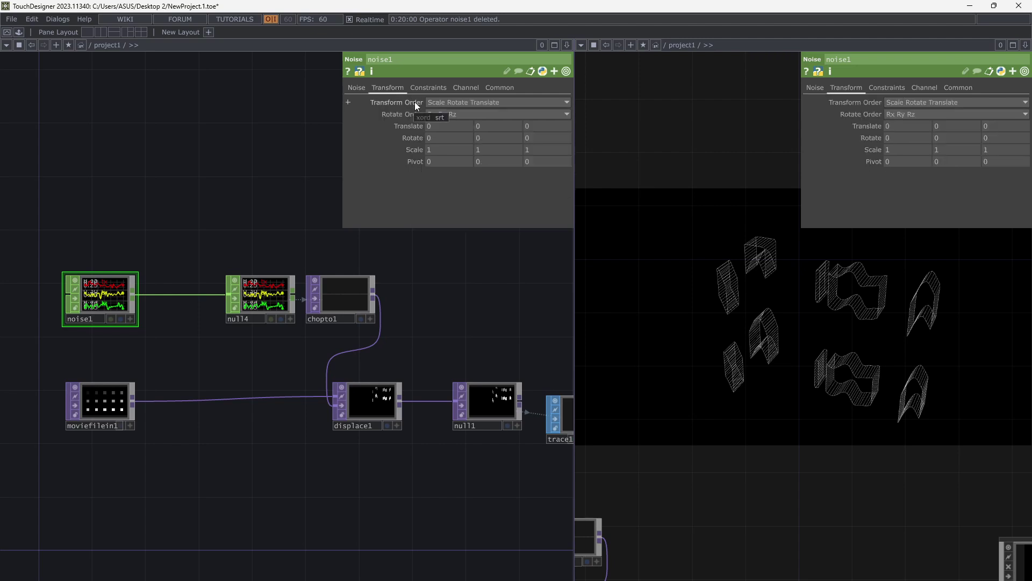
type("ab")
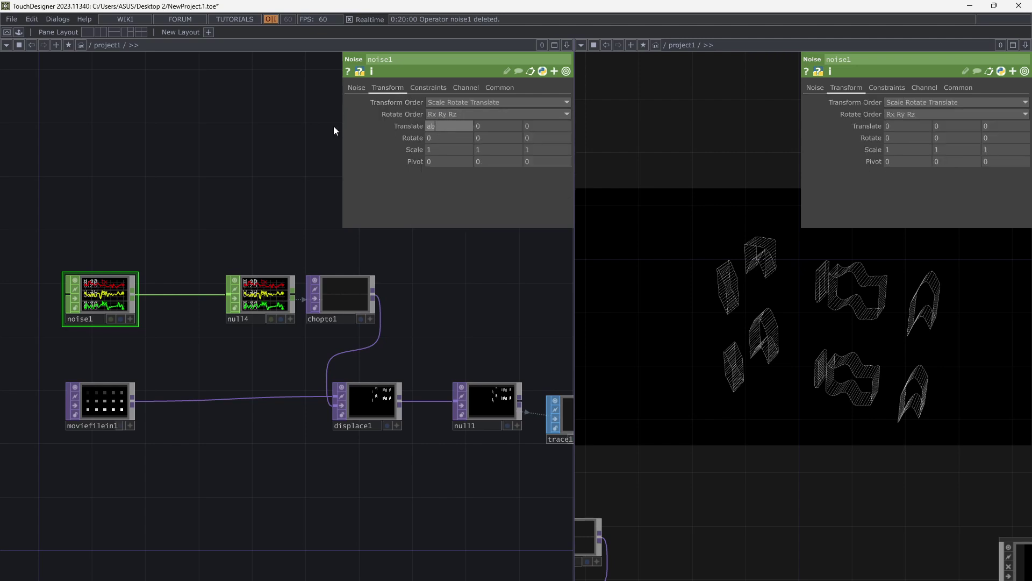
type("sTu")
key("BackSpace")
type("ime.seconds")
left_click(414, 70)
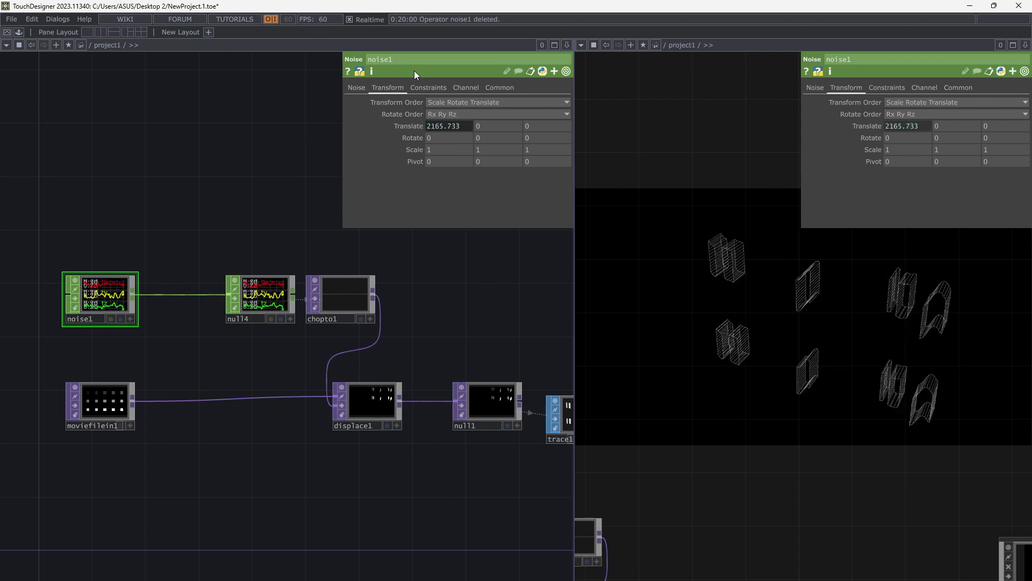
Step: Apply the expression absTime.seconds*2 to noise1's Y and Z translate as well
left_click(418, 128)
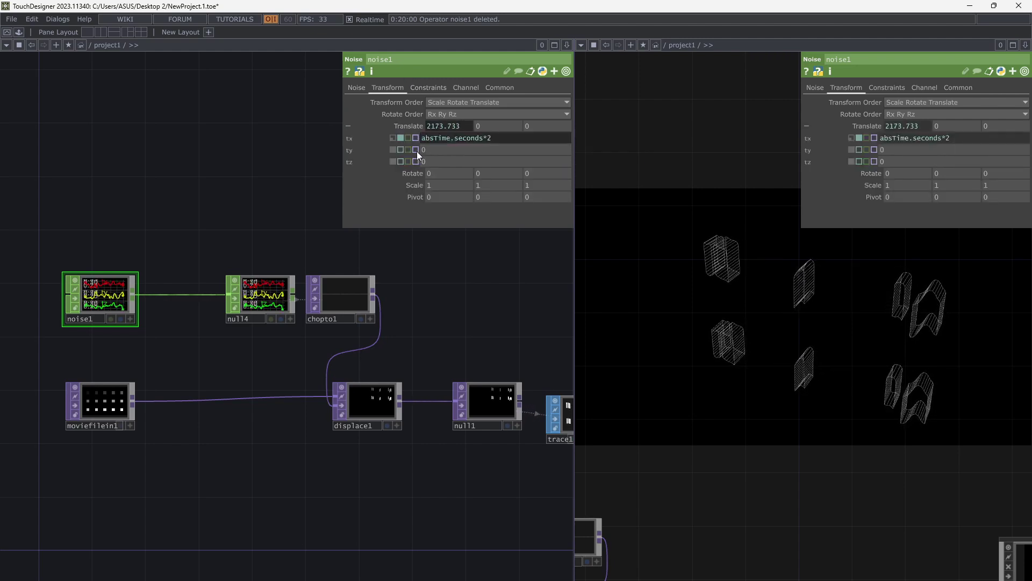
type("absTime.seconds*2")
left_click(211, 209)
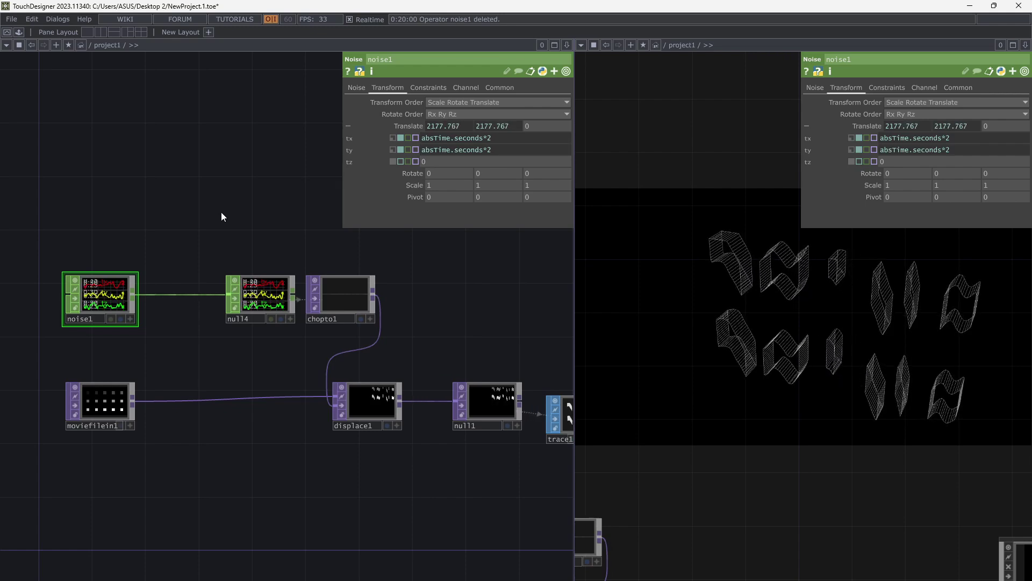
left_click(452, 161)
type("absTime.seconds*2")
key("Return")
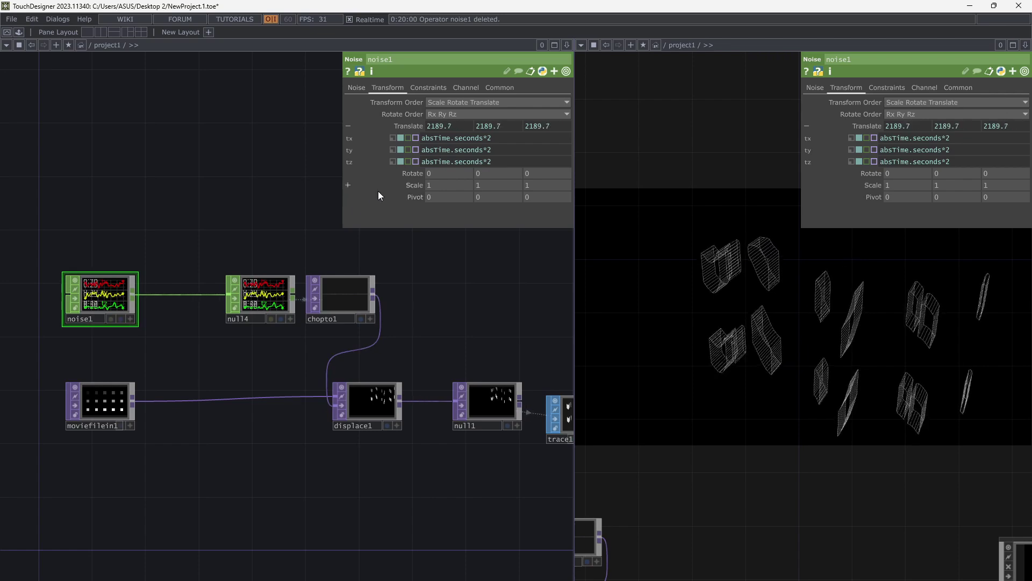
Step: Set noise1's amplitude to 0 and move cam1 farther back from the wireframe boxes
left_click(353, 88)
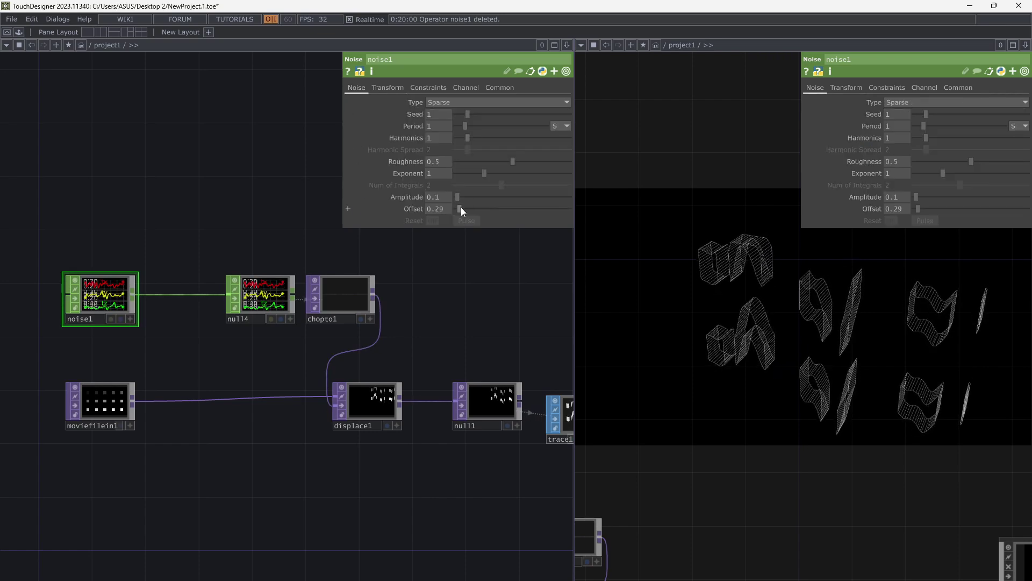
mouse_move(459, 199)
left_mouse_down()
mouse_move(469, 201)
mouse_move(457, 201)
left_mouse_up()
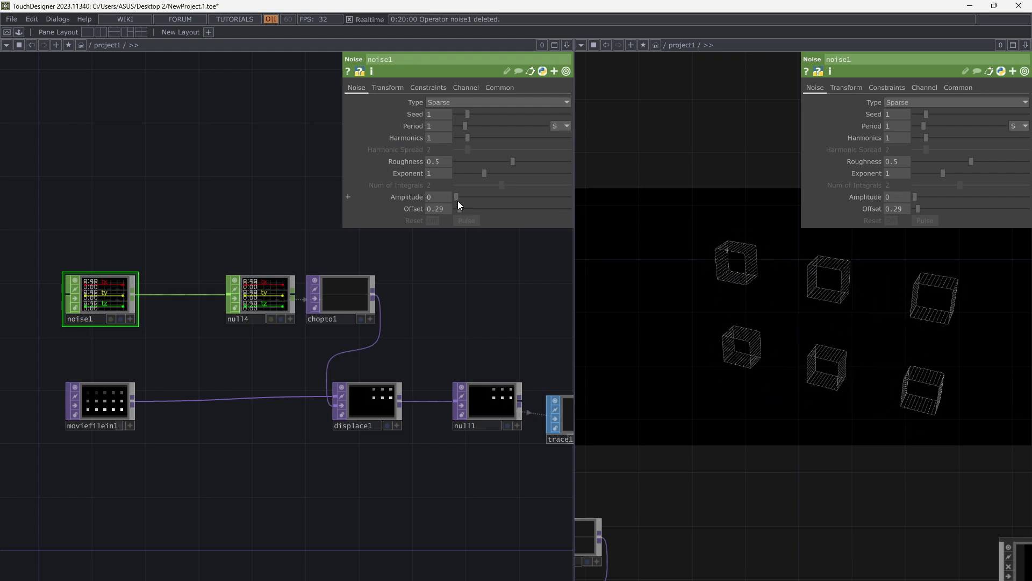
left_click_drag(478, 336, 230, 352)
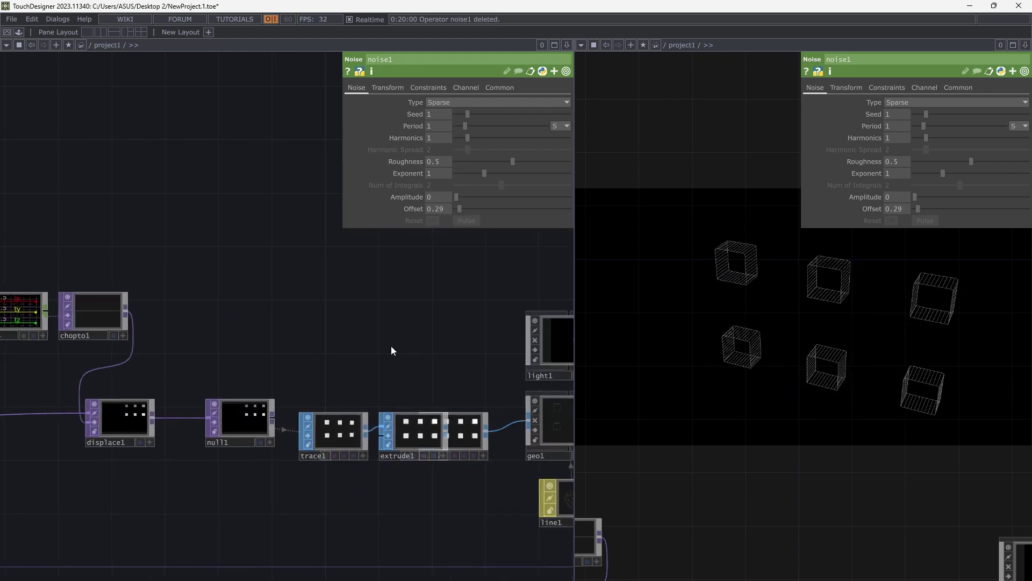
left_click_drag(483, 359, 332, 364)
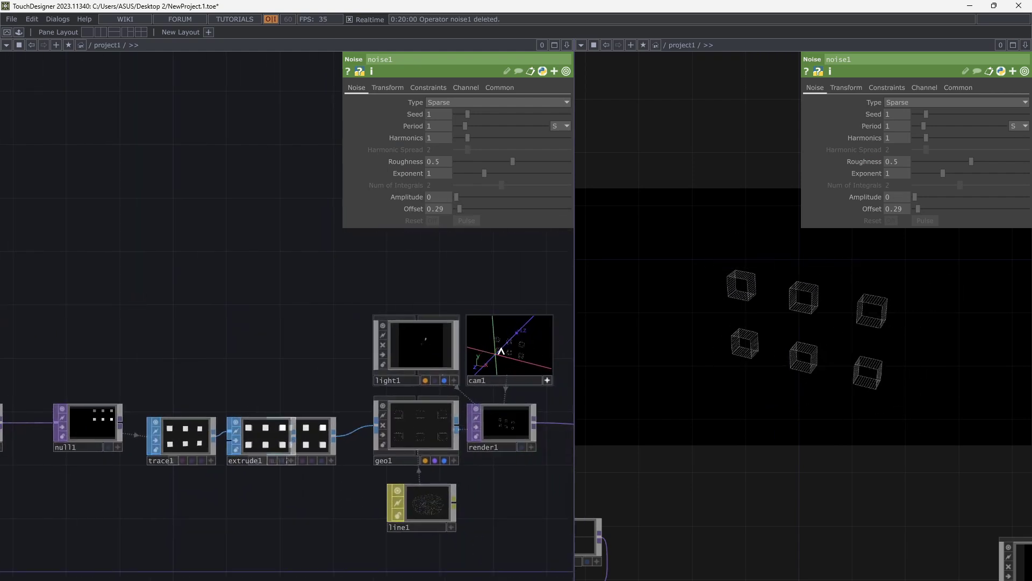
left_click_drag(308, 279, 321, 288)
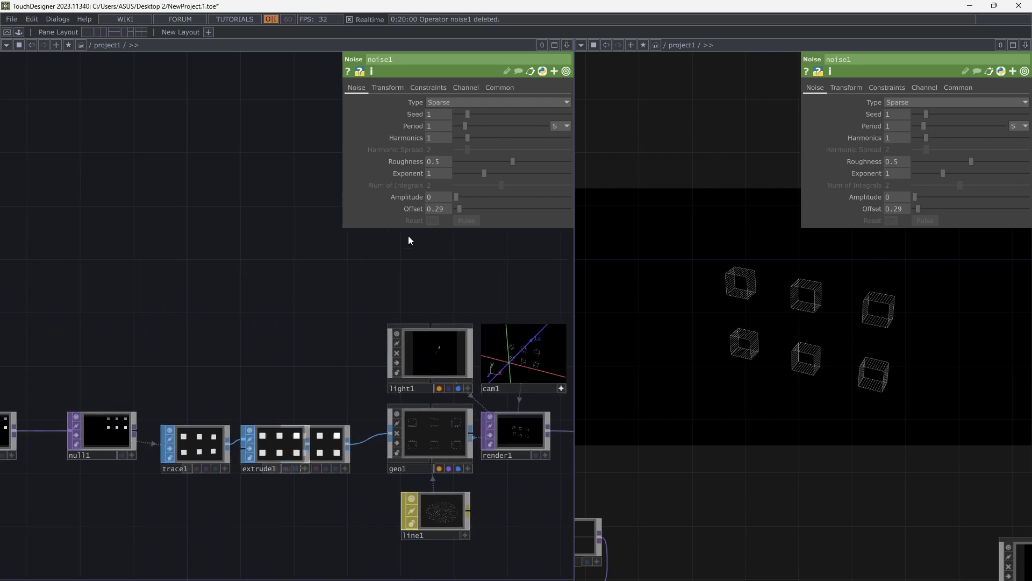
Step: Set noise1's period to 1.6, exponent to 0.23 and amplitude to 0.14
left_click_drag(463, 127, 454, 173)
left_click_drag(268, 212, 560, 176)
left_click_drag(349, 323, 416, 333)
scroll(233, 247, "up", 4)
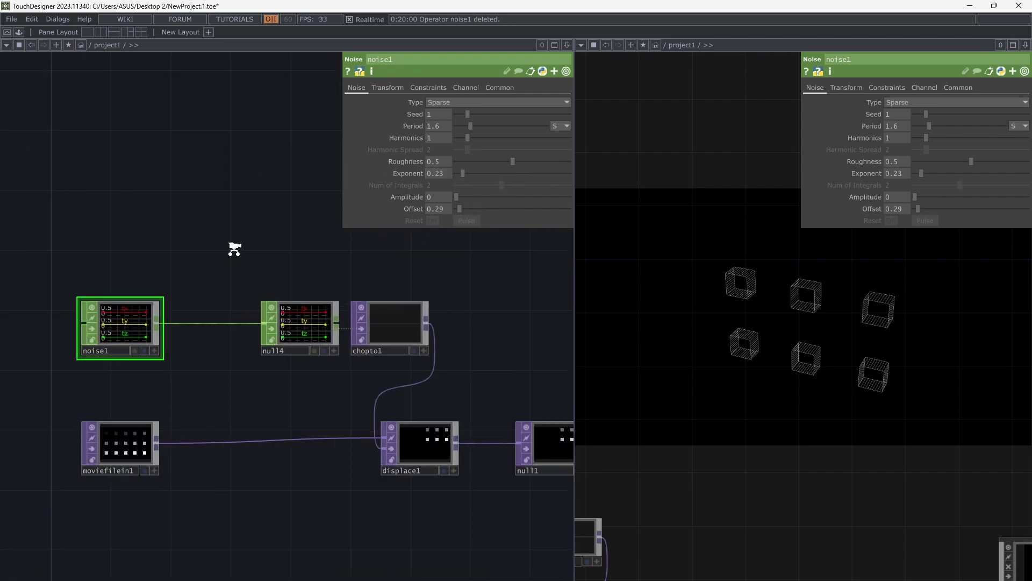
left_click_drag(457, 197, 459, 198)
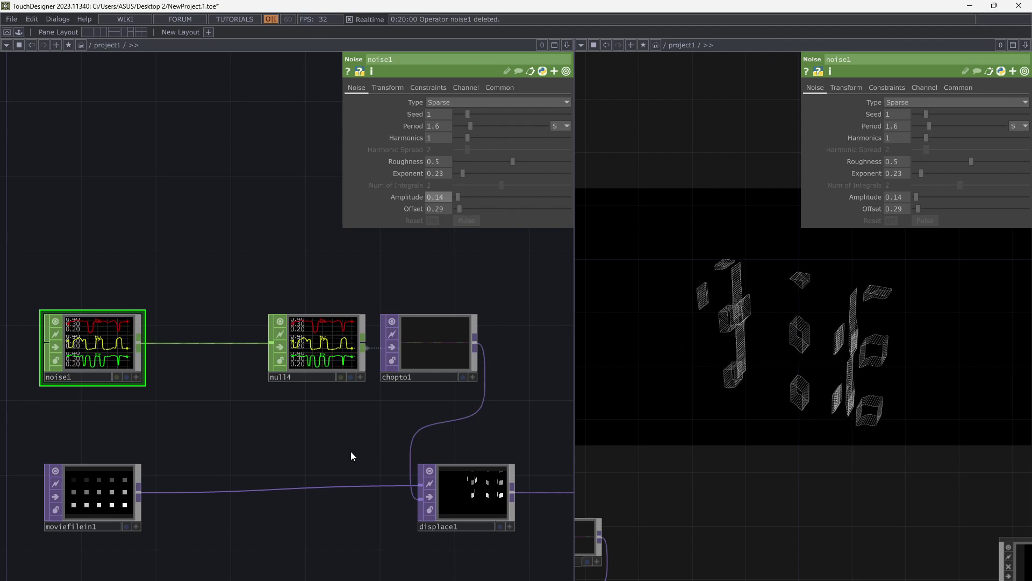
Step: Set displace1's offset to 0 and its displace weight to 0.1 on both axes
left_click_drag(353, 451, 344, 447)
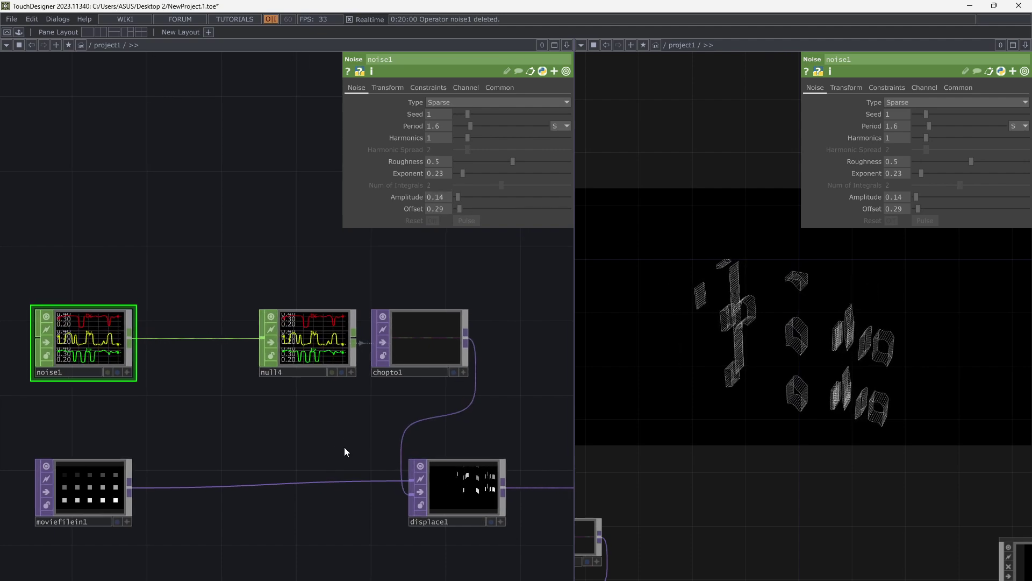
left_click_drag(386, 473, 367, 460)
left_click(420, 456)
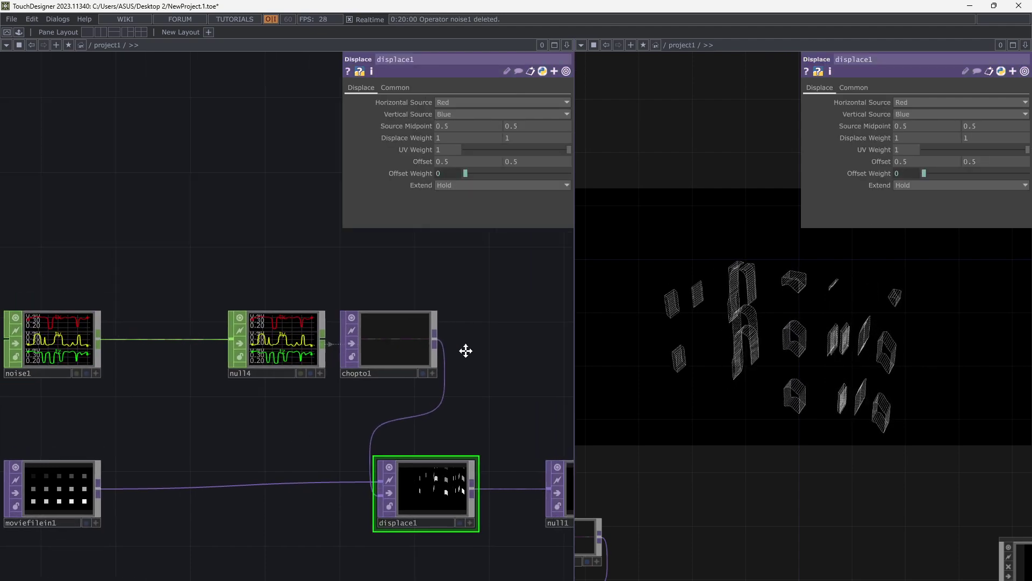
left_click_drag(425, 161, 399, 148)
middle_click_drag(420, 141, 419, 122)
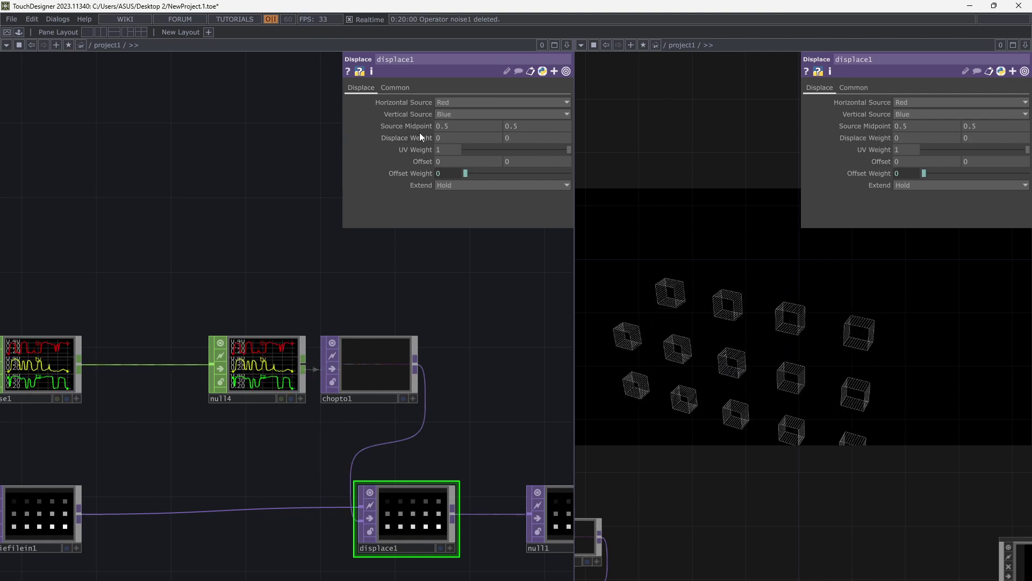
mouse_move(423, 139)
middle_mouse_down()
mouse_move(409, 160)
mouse_move(400, 151)
mouse_move(409, 151)
middle_mouse_up()
Step: Reposition cam1 so the whole grid of wireframe boxes fits in the rendered frame
left_click_drag(522, 335, 528, 286)
scroll(255, 428, "down", 4)
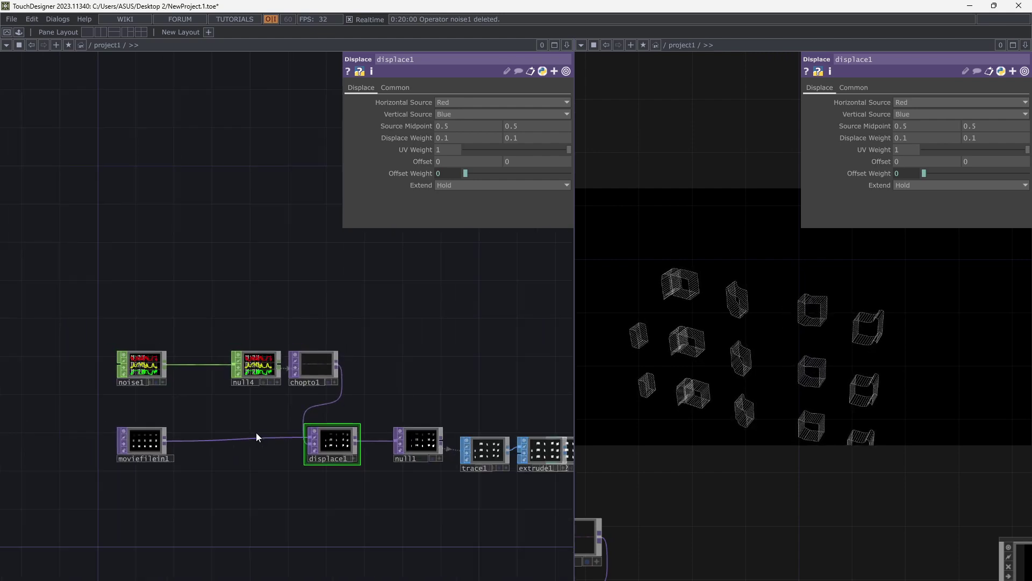
left_click_drag(256, 432, 371, 378)
left_click_drag(262, 454, 400, 430)
scroll(209, 405, "up", 2)
Step: Add a Noise TOP in the empty network area before moviefilein1
left_click_drag(206, 398, 204, 396)
scroll(207, 396, "left", 2)
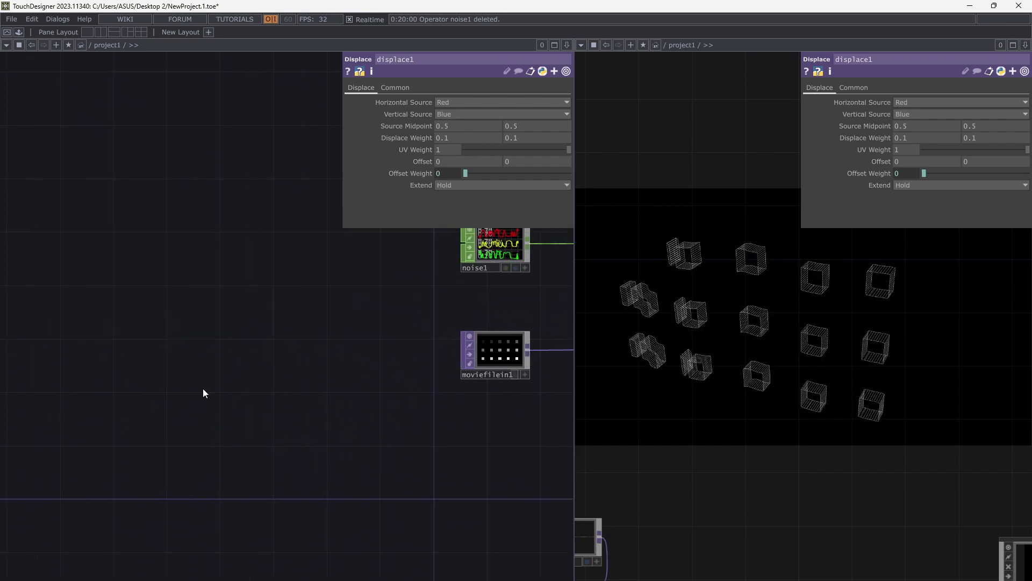
key("Tab")
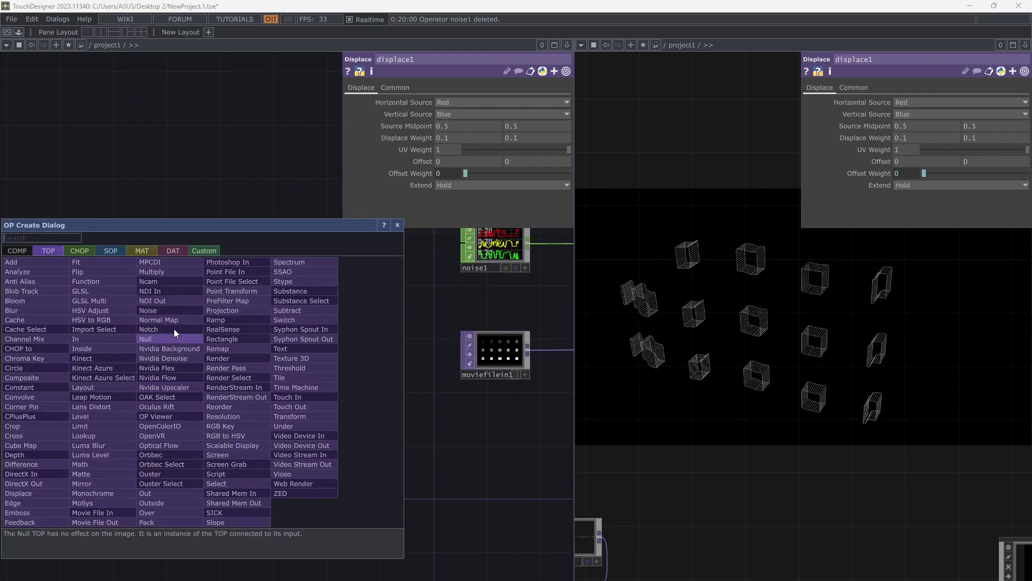
left_click(173, 311)
left_click(200, 341)
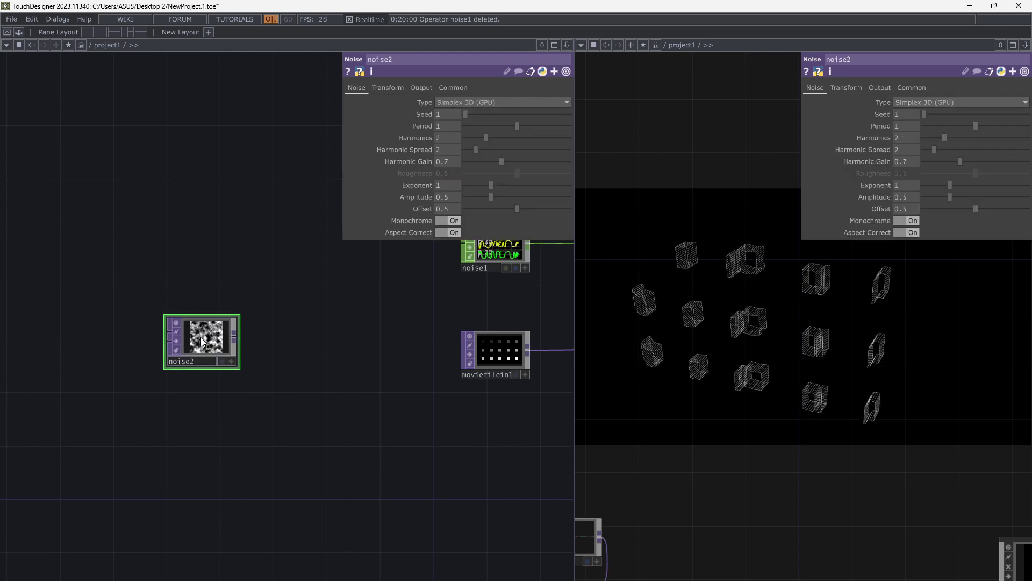
Step: Animate noise2's Z translate with the expression absTime.seconds*2
scroll(203, 339, "up", 3)
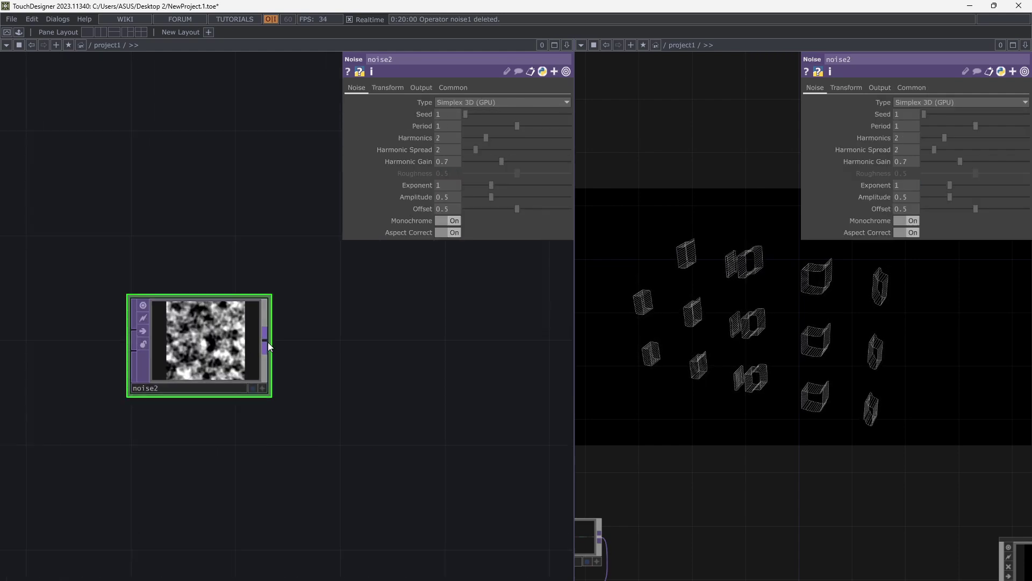
left_click_drag(334, 341, 343, 349)
scroll(328, 361, "up", 2)
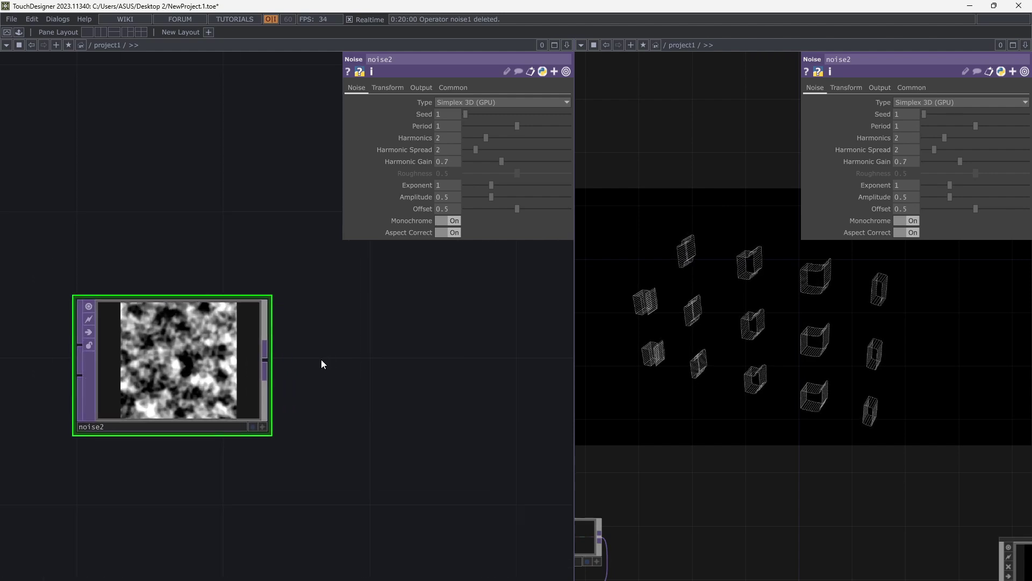
left_click(401, 89)
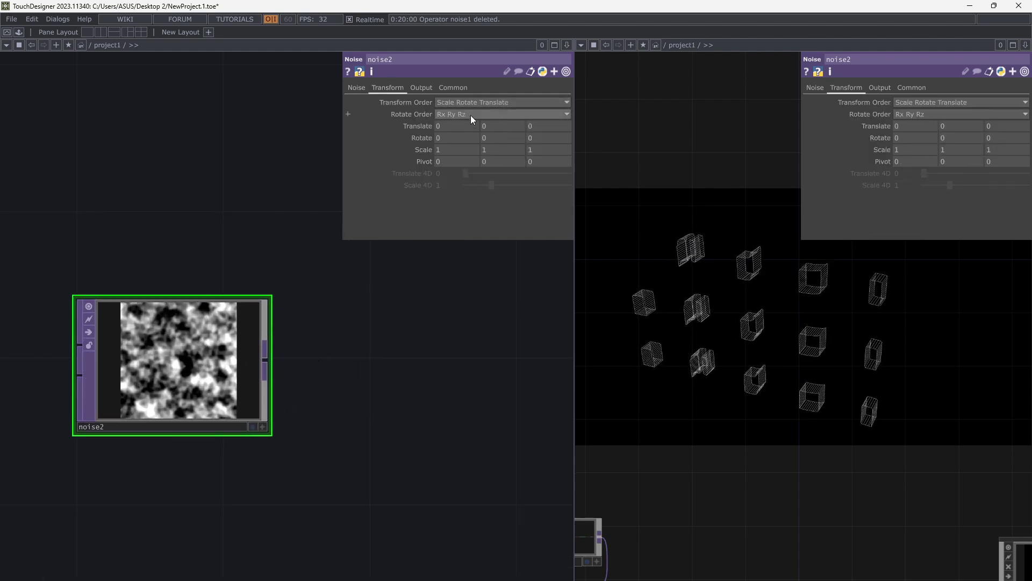
left_click(548, 125)
type("ab")
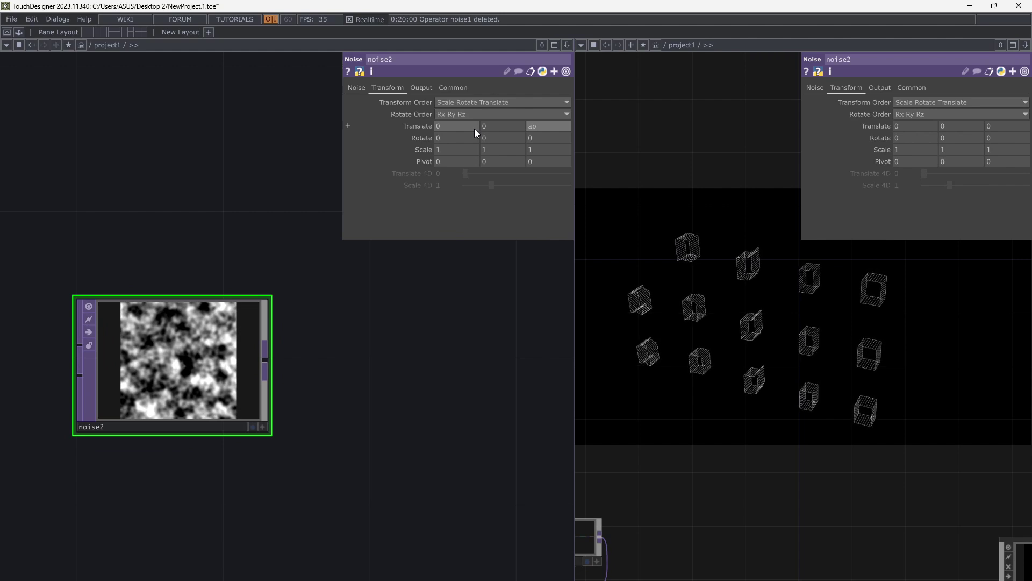
type("sTime.")
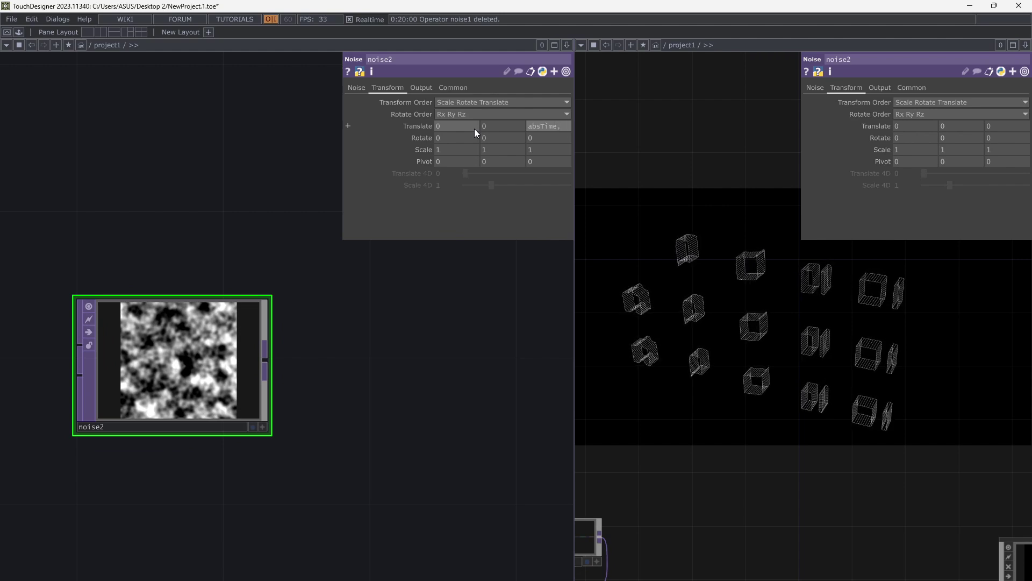
type("seconds*2")
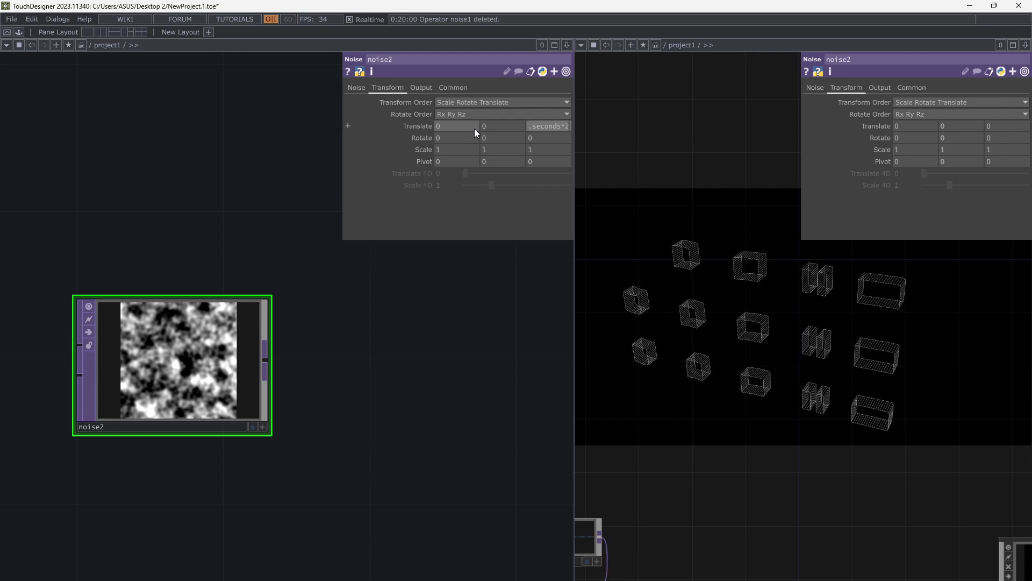
key("Return")
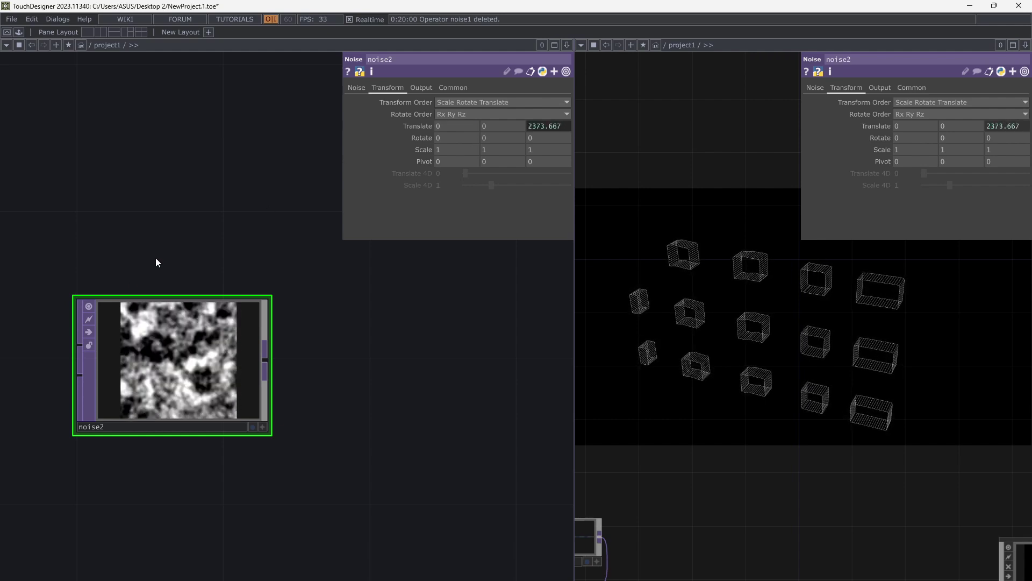
Step: Slow noise2's Z translate by changing its expression to absTime.seconds*.5
left_click(430, 125)
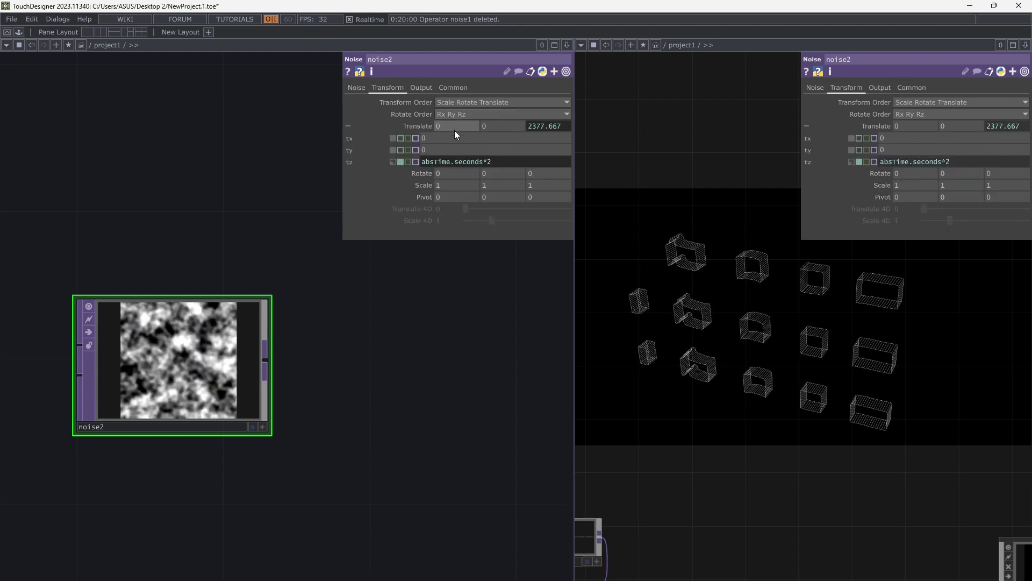
left_click(491, 160)
key("BackSpace")
type(".5")
key("Return")
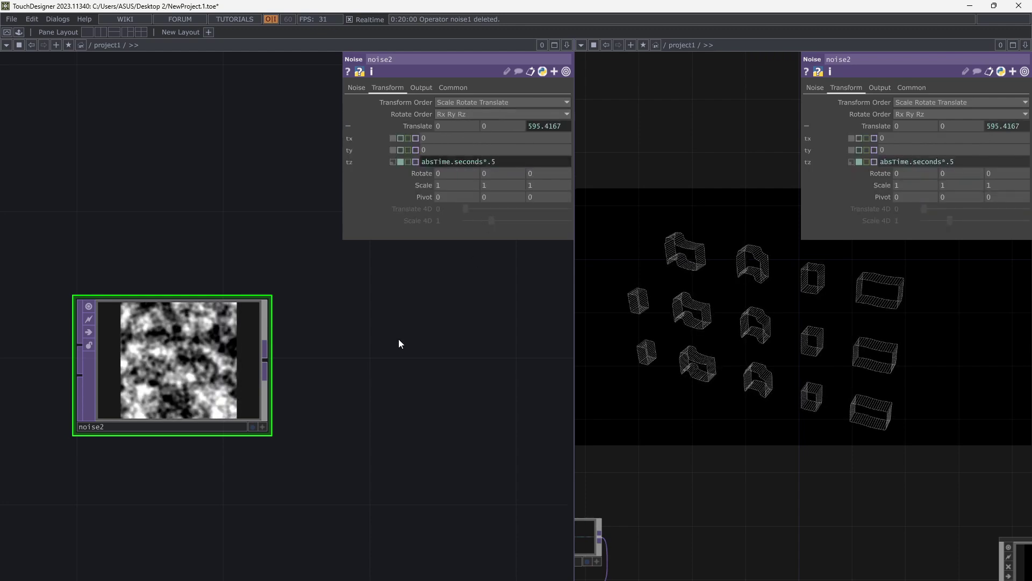
Step: Add a Limit TOP connected to noise2's output
left_click_drag(369, 346, 333, 349)
scroll(343, 356, "down", 3)
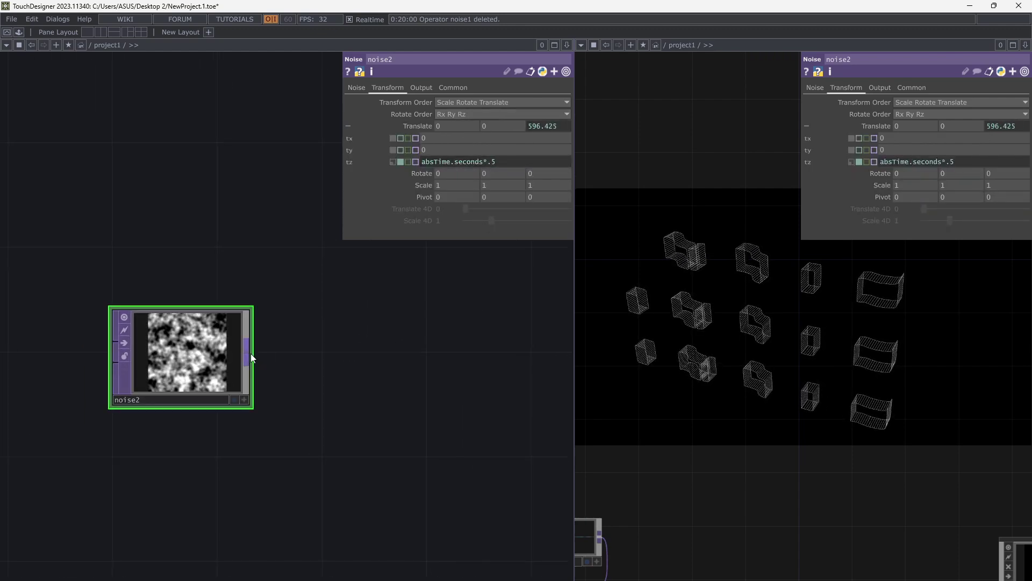
key("Tab")
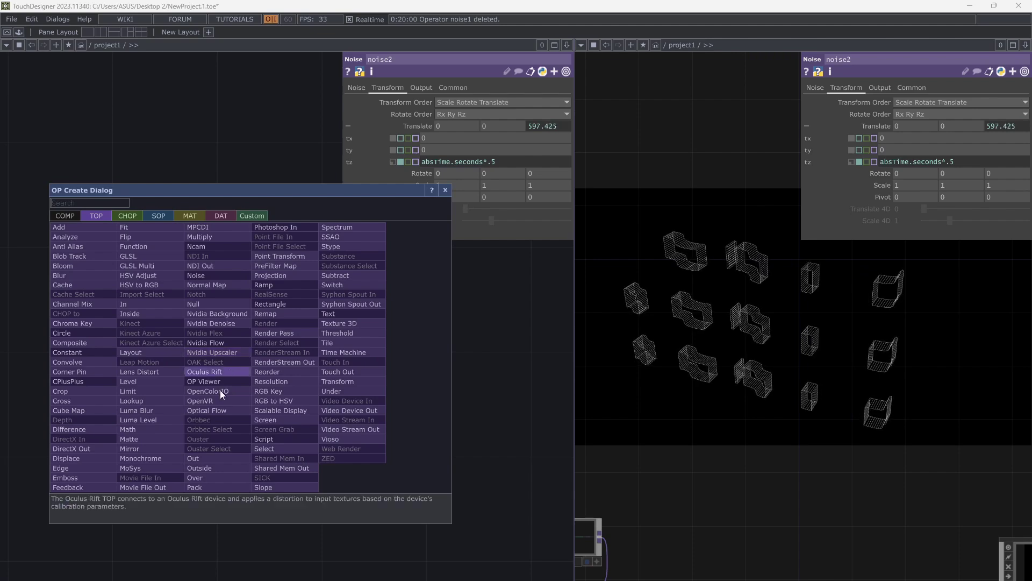
left_click(168, 392)
left_click(365, 358)
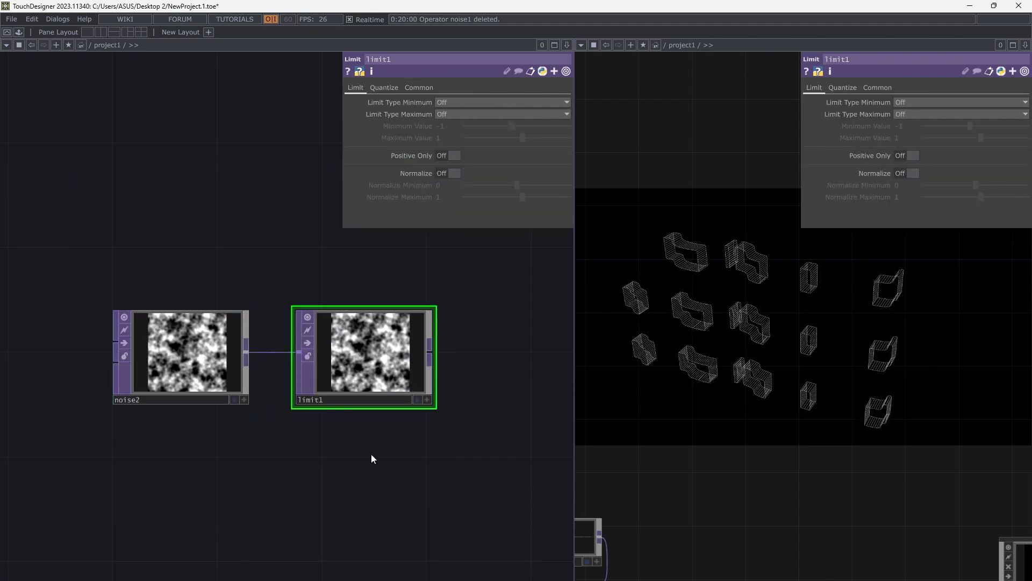
Step: Quantize limit1 by setting both Quantize Value and Quantize Position to Floor
left_click_drag(318, 464, 192, 483)
left_click_drag(385, 336, 359, 348)
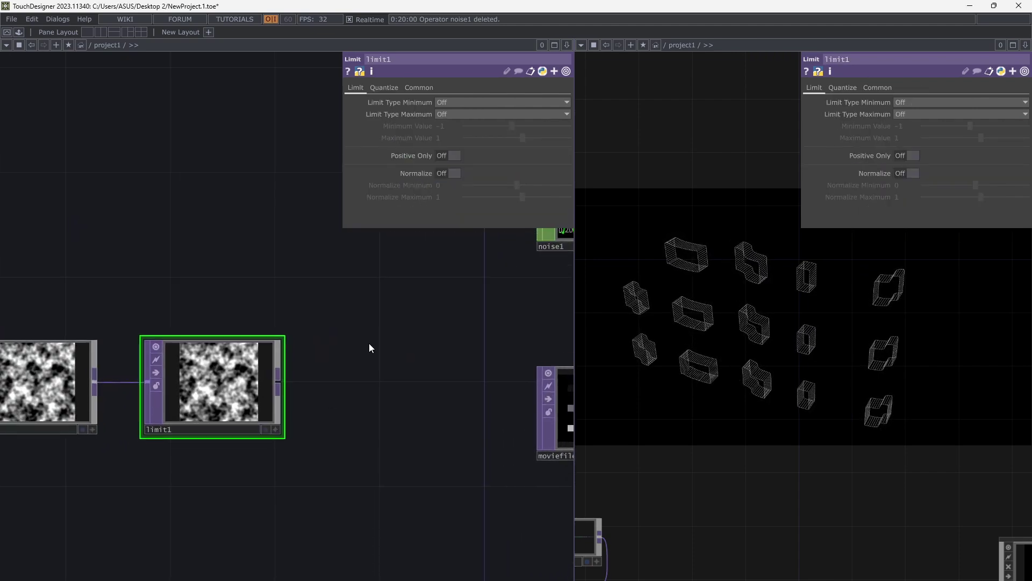
left_click(385, 87)
left_click(442, 103)
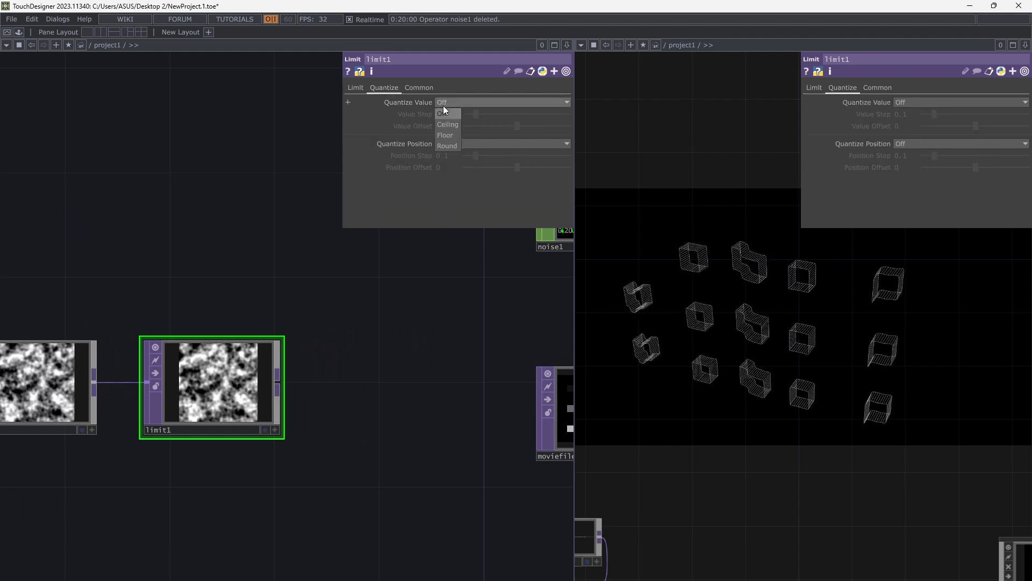
left_click(445, 115)
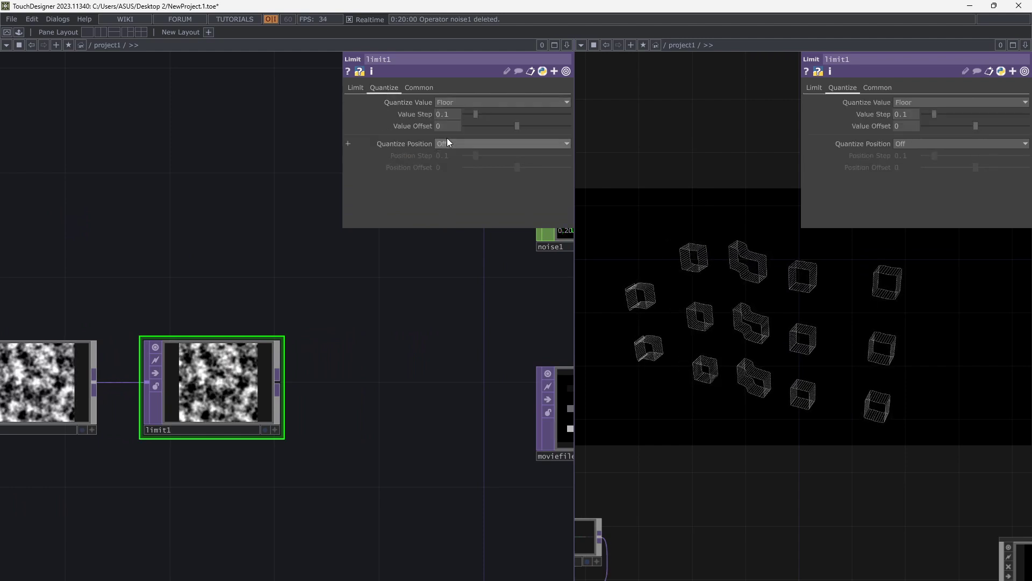
left_click(449, 144)
left_click(451, 178)
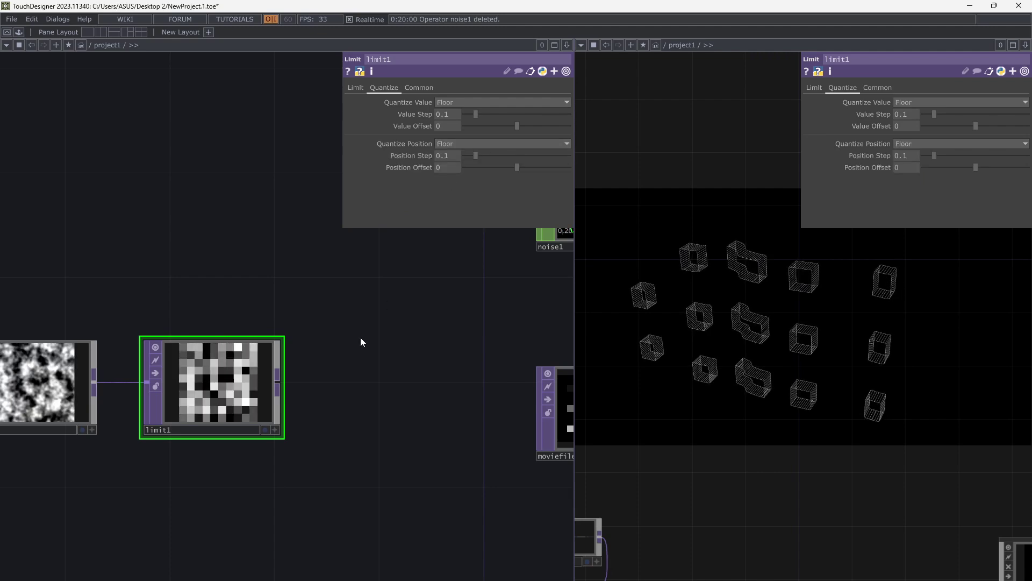
Step: Enlarge limit1's mosaic blocks by setting the quantize Position Step to 0.171
scroll(226, 403, "up", 3)
left_click_drag(396, 363, 450, 364)
scroll(512, 358, "down", 5)
left_click_drag(346, 378, 238, 368)
scroll(331, 381, "down", 3)
scroll(385, 422, "down", 2)
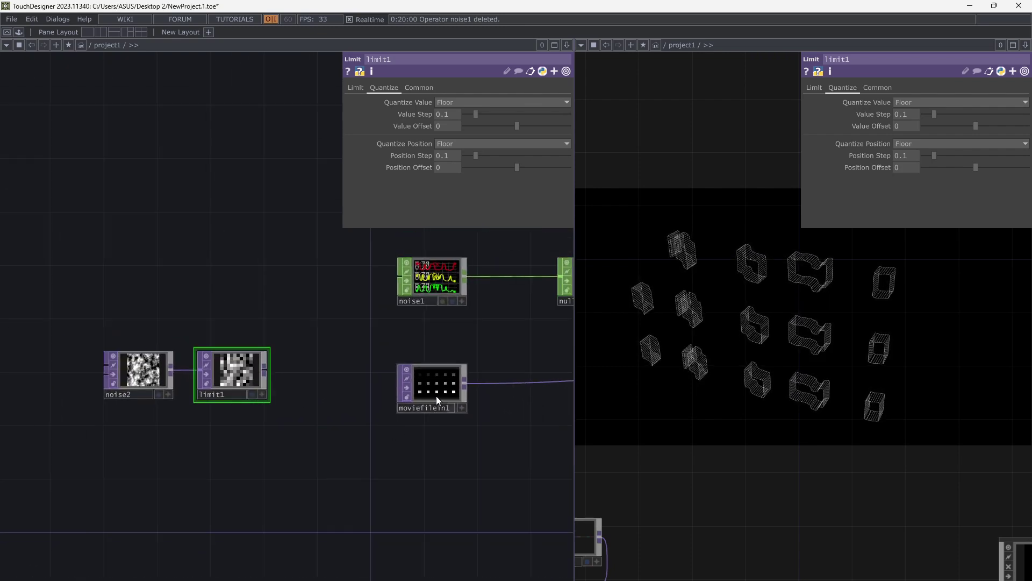
scroll(257, 384, "up", 2)
scroll(290, 392, "up", 3)
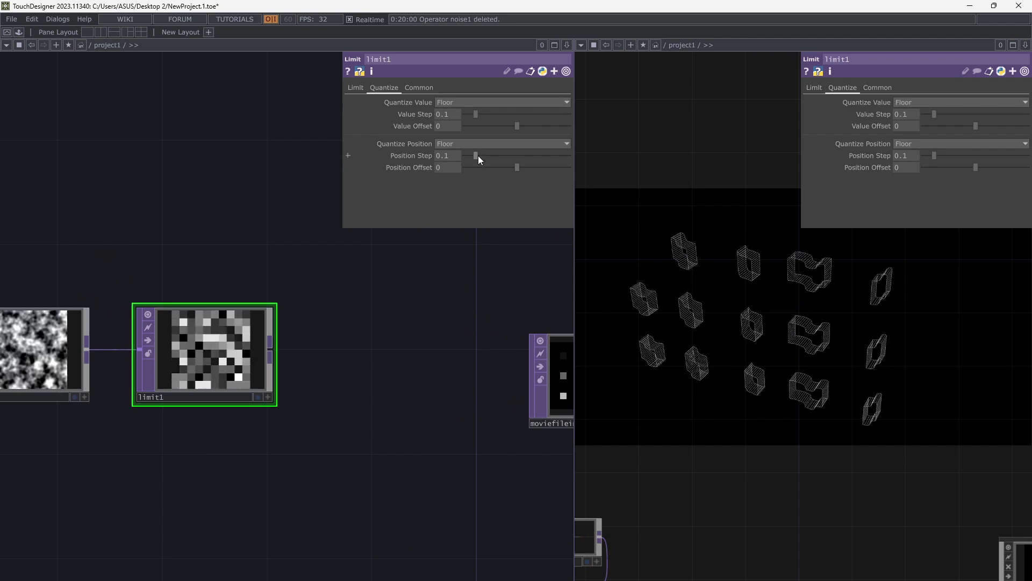
left_click_drag(478, 156, 484, 156)
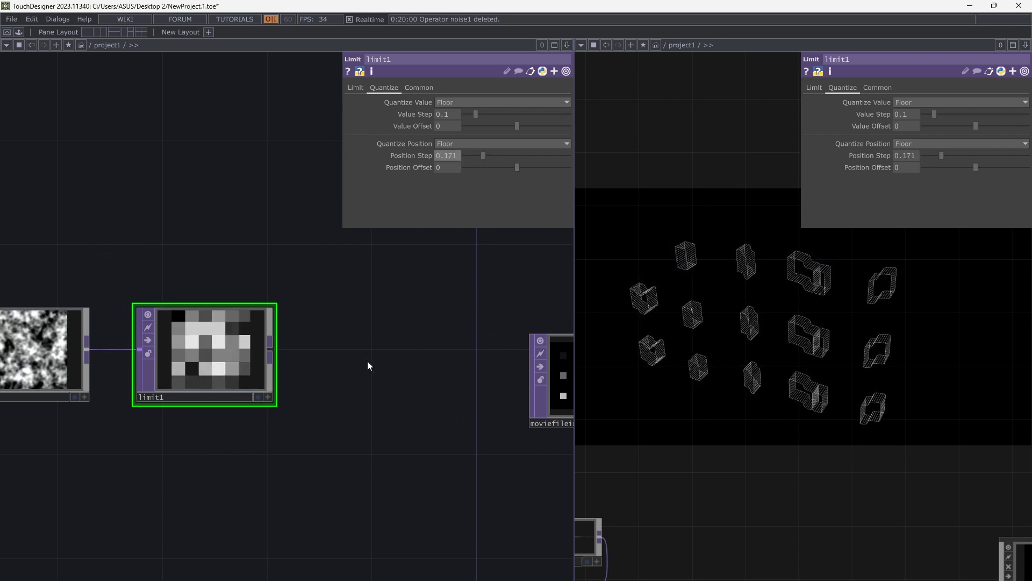
Step: Raise the amplitude of noise2 to 1.61
scroll(366, 360, "down", 3)
left_click(98, 368)
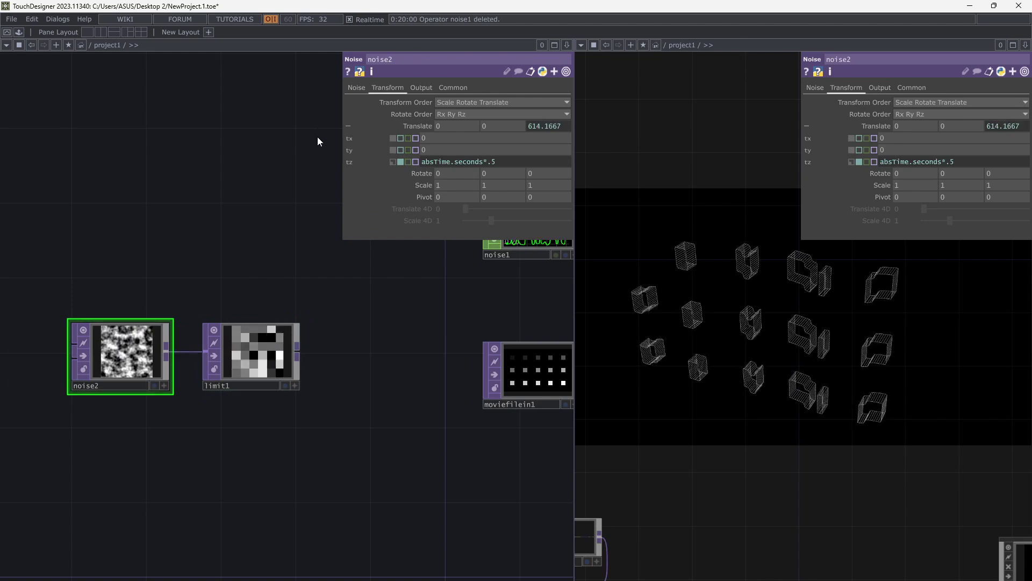
left_click(357, 88)
scroll(436, 336, "up", 2)
scroll(436, 336, "up", 1)
left_click_drag(423, 345, 489, 335)
left_click_drag(493, 196, 551, 199)
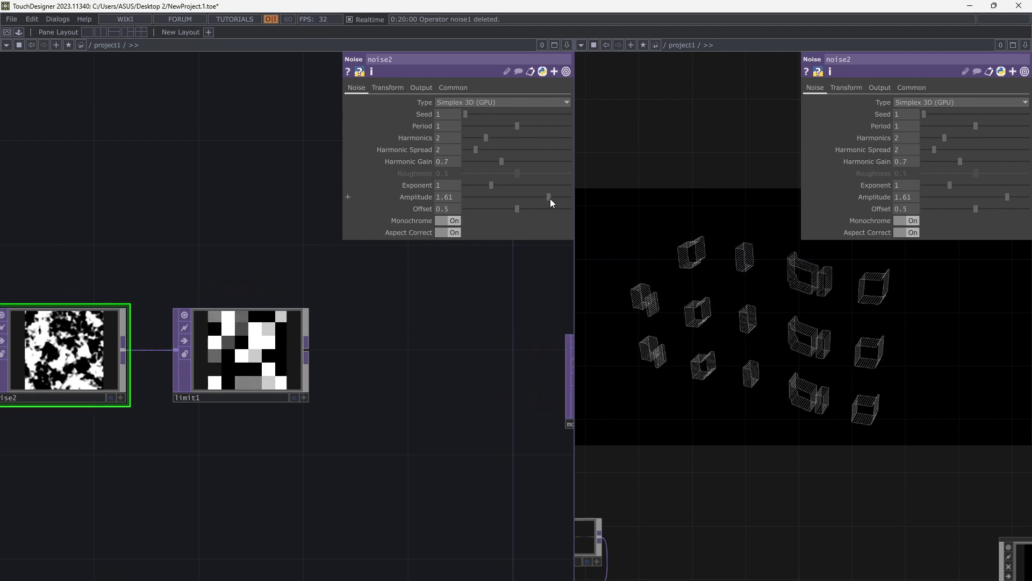
Step: Move moviefilein1 closer to the noise2 chain, just beneath limit1
scroll(417, 409, "down", 3)
left_click_drag(420, 428, 302, 408)
scroll(405, 407, "up", 3)
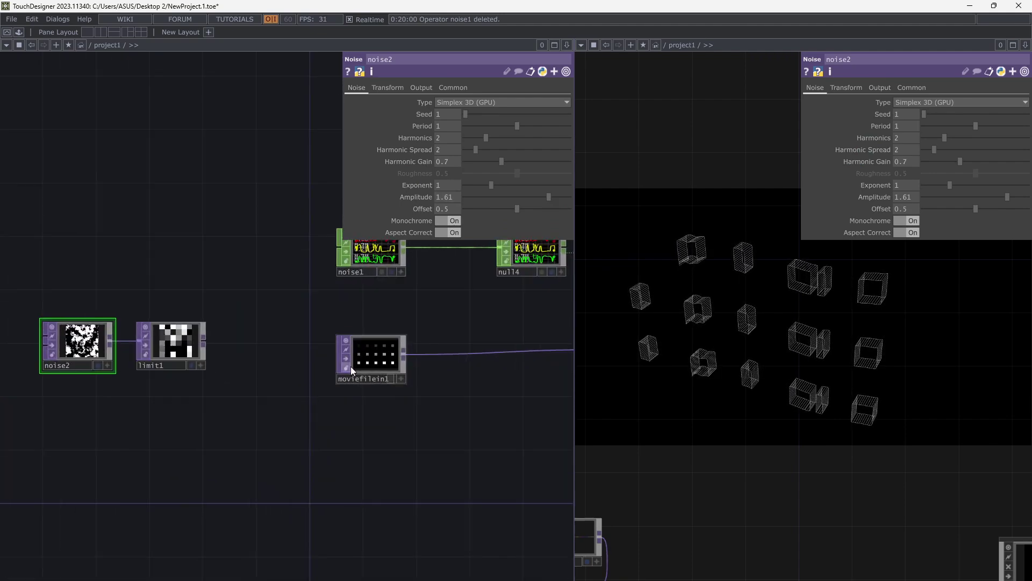
left_click_drag(350, 365, 177, 418)
left_click_drag(399, 349, 357, 350)
Step: Add a Composite TOP before displace1 and feed it limit1 and moviefilein1 with the Multiply operation
key("Tab")
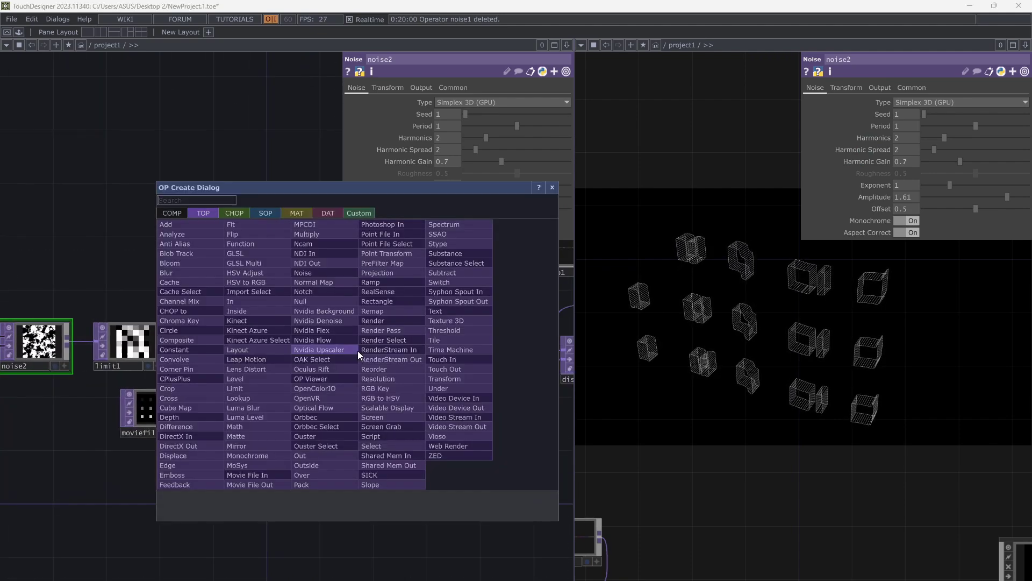
type("c")
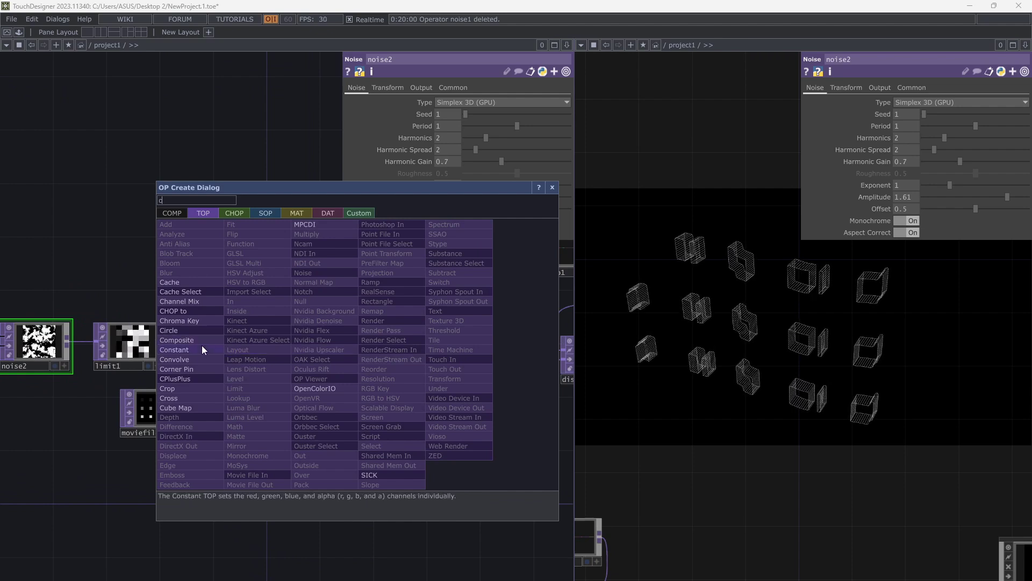
left_click(198, 341)
left_click(333, 344)
left_click_drag(334, 343, 160, 340)
left_click_drag(187, 408, 332, 360)
scroll(332, 360, "up", 5)
scroll(369, 431, "up", 2)
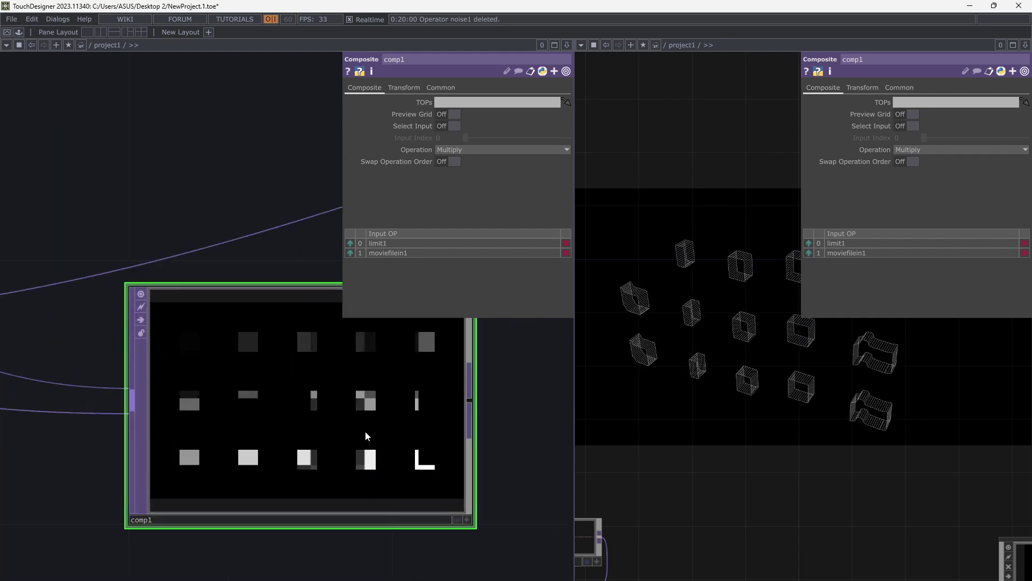
Step: Shift the nodes upstream of null2 away from it, leaving a wide gap between extrude1 and null2
scroll(480, 418, "down", 3)
left_click_drag(517, 383, 217, 360)
scroll(217, 435, "down", 3)
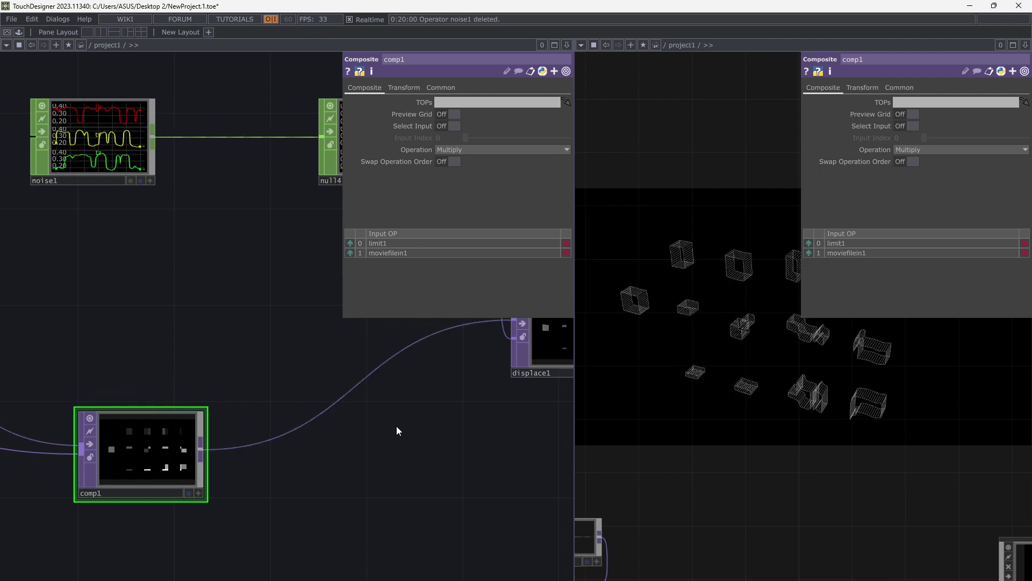
scroll(396, 429, "down", 2)
left_click_drag(440, 433, 285, 439)
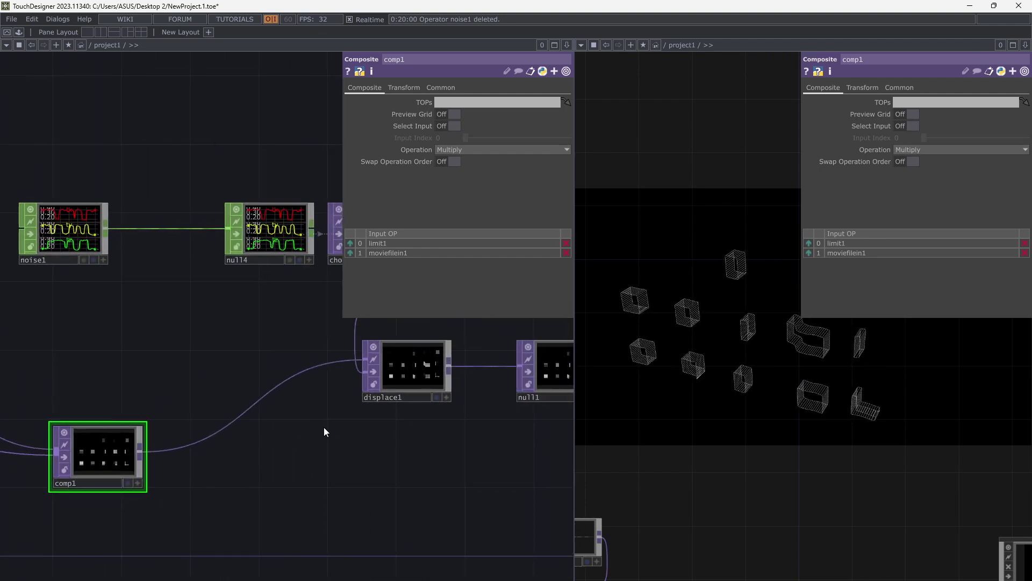
scroll(324, 428, "down", 2)
left_click_drag(489, 452, 304, 438)
left_click_drag(426, 441, 324, 445)
scroll(324, 444, "down", 2)
left_click_drag(350, 445, 376, 438)
scroll(376, 438, "down", 1)
left_click_drag(370, 438, 448, 423)
scroll(419, 445, "down", 2)
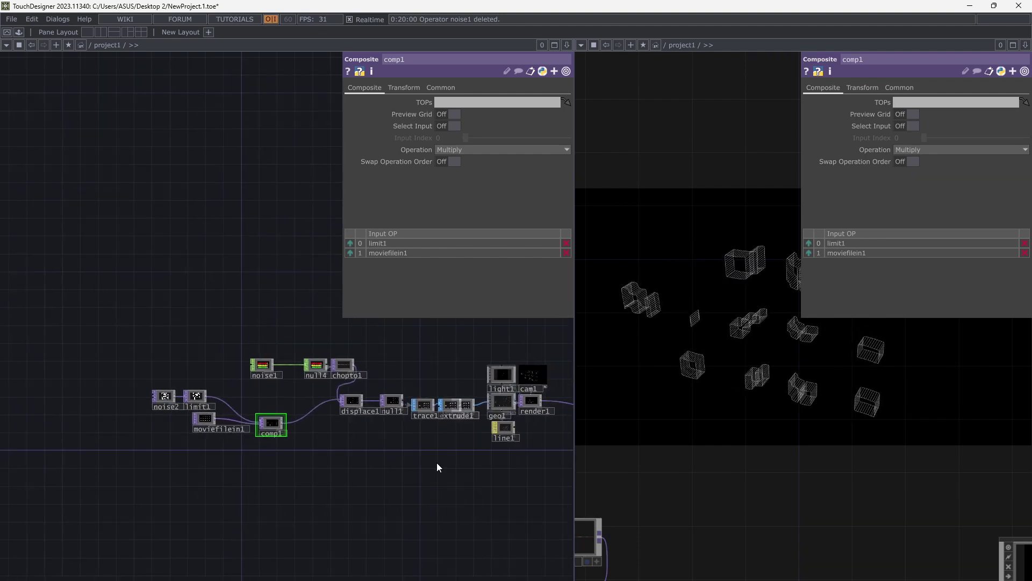
right_click_drag(438, 463, 101, 328)
left_click_drag(421, 410, 345, 409)
left_click(388, 429)
left_click_drag(448, 409, 394, 403)
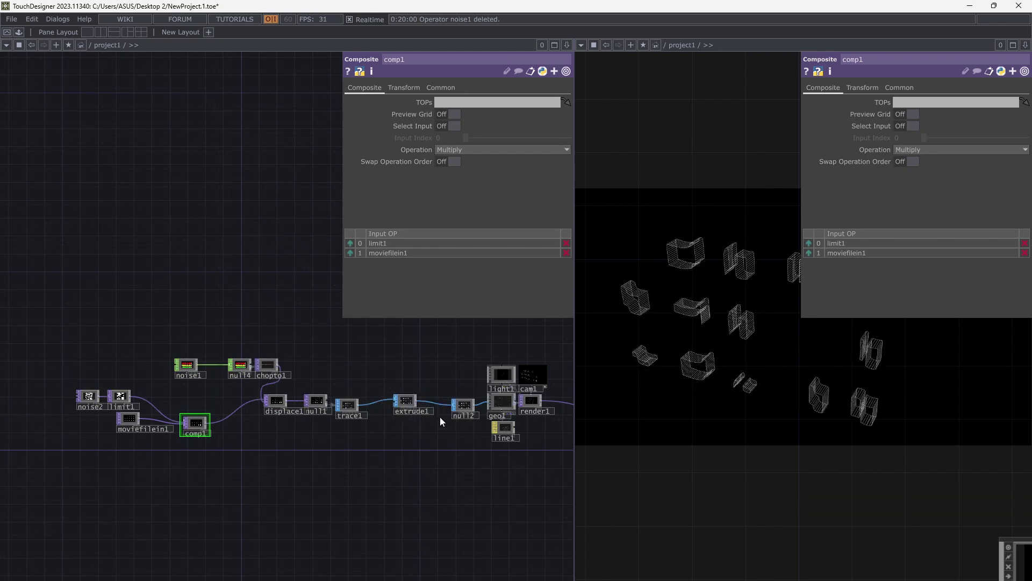
Step: Hide the parameter window in the render preview pane
scroll(440, 417, "up", 4)
left_click_drag(439, 434, 460, 429)
left_click_drag(375, 392, 301, 403)
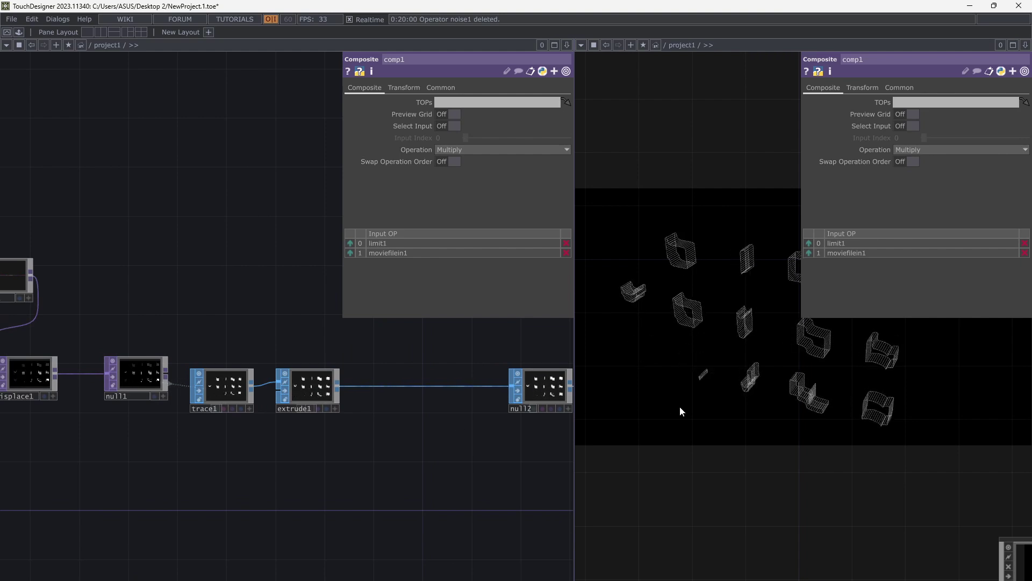
key("p")
Step: Insert a Noise SOP on the wire between extrude1 and null2
scroll(389, 404, "up", 3)
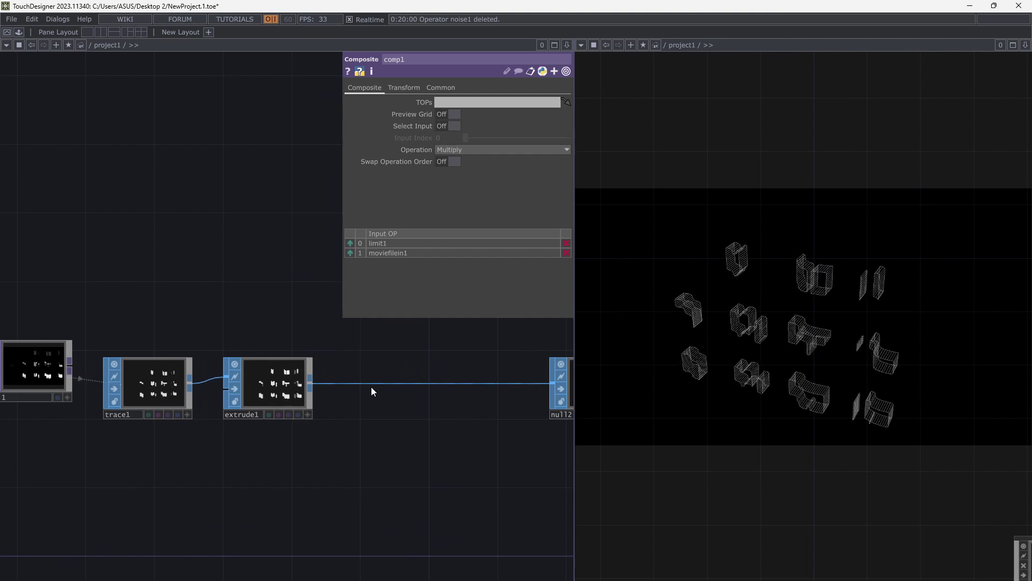
right_click(372, 383)
left_click(380, 369)
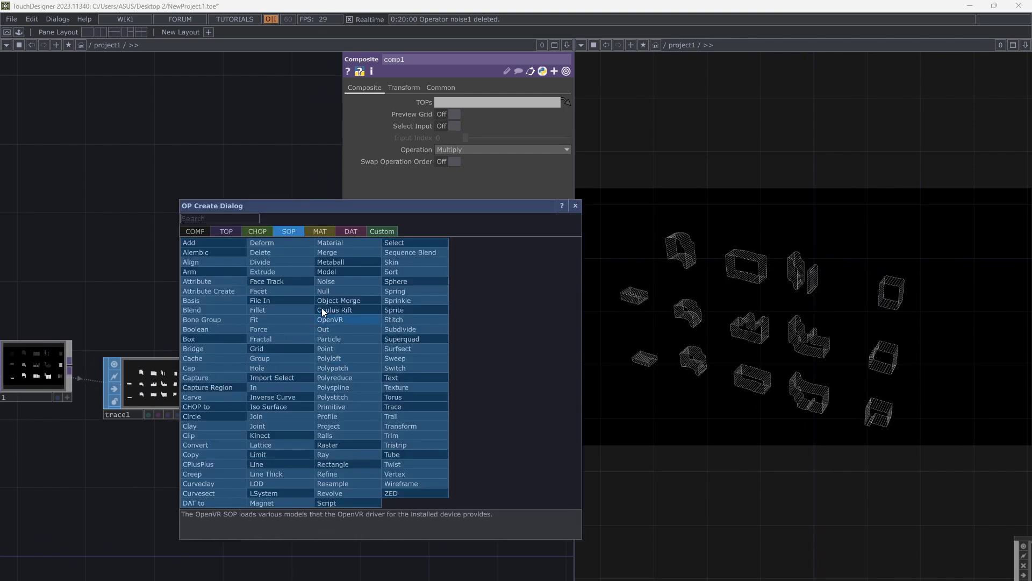
left_click(327, 281)
left_click(382, 384)
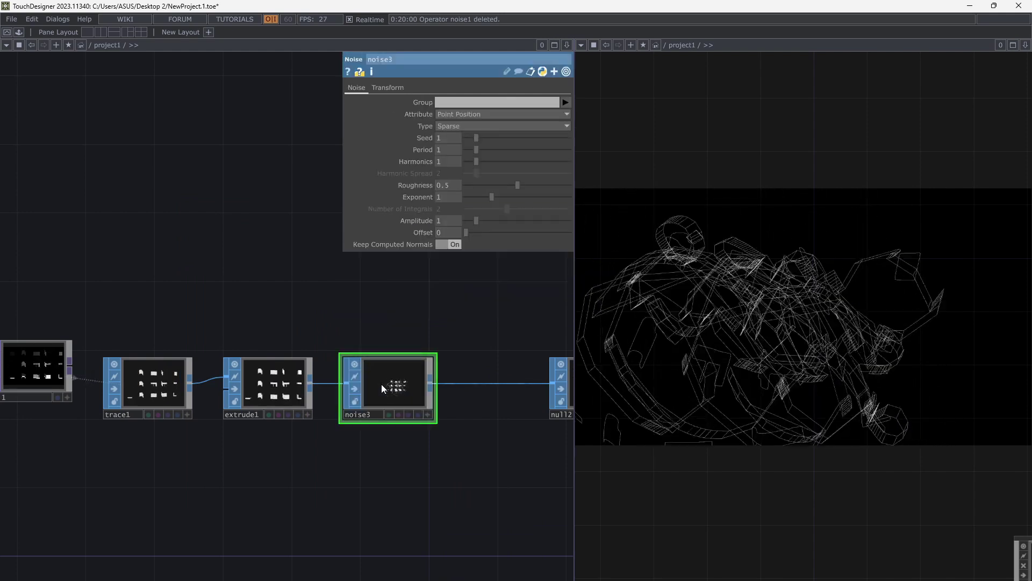
Step: Set noise3's exponent to 0 and its amplitude to 0.05
left_click_drag(409, 338, 402, 352)
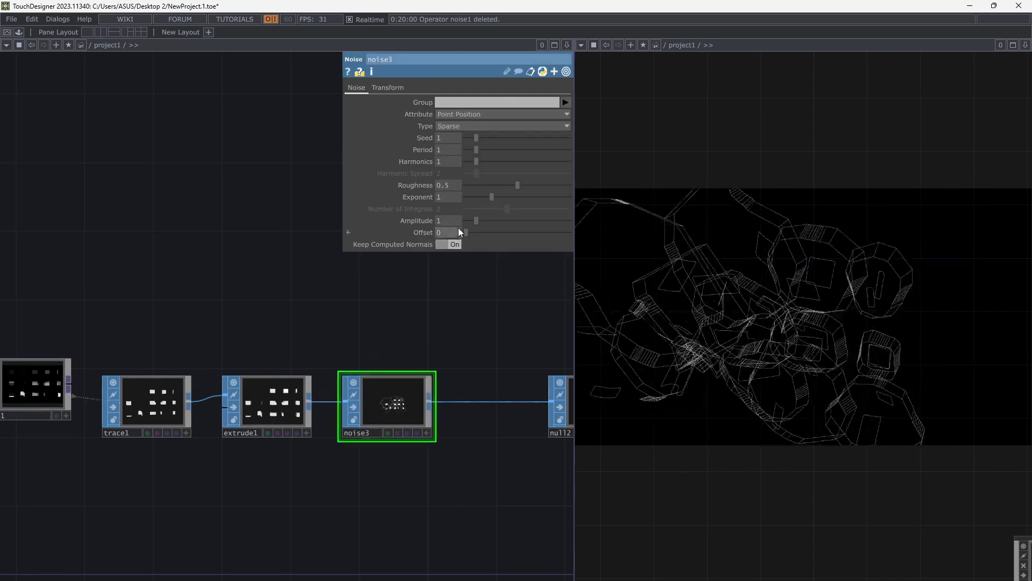
left_click(466, 198)
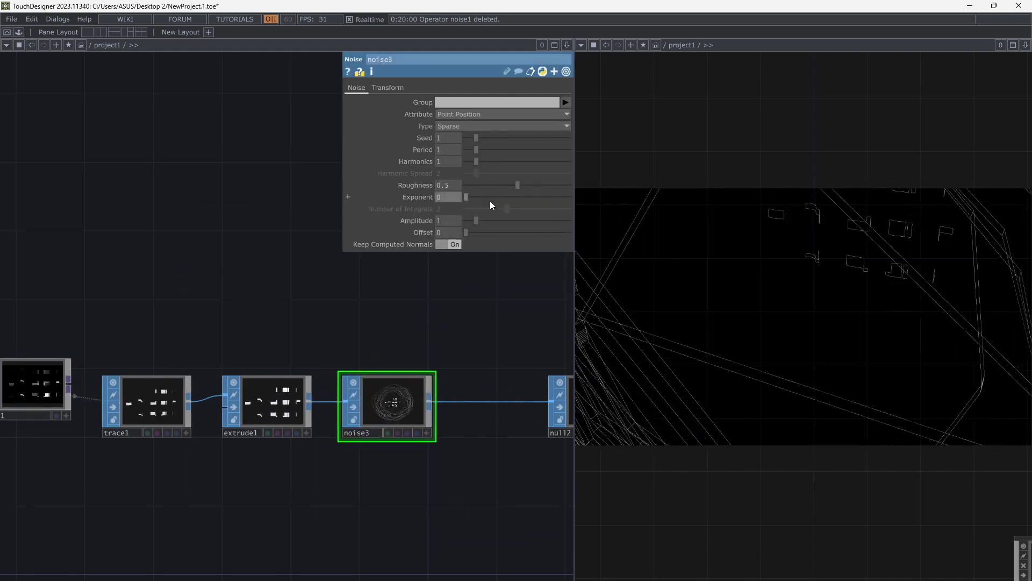
left_click(468, 221)
left_click_drag(468, 220, 466, 220)
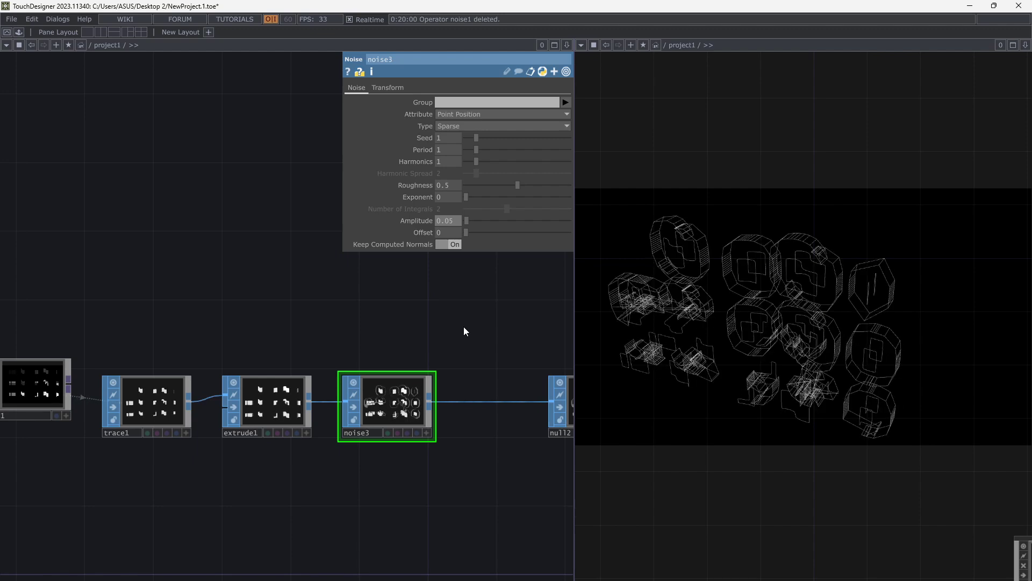
Step: Insert a second Noise SOP on the wire between noise3 and null2
scroll(450, 347, "down", 3)
scroll(434, 349, "up", 2)
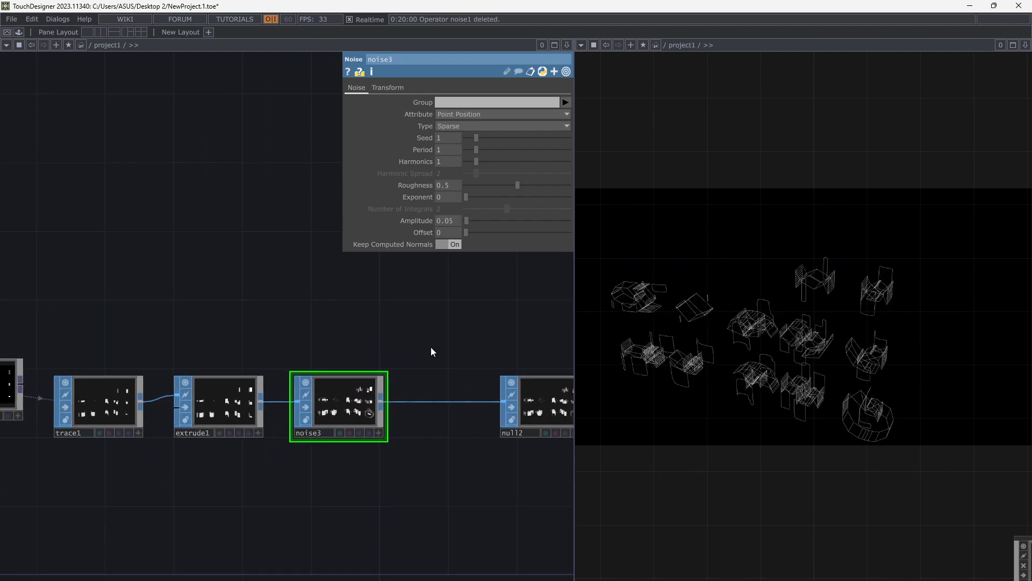
left_click_drag(440, 350, 391, 349)
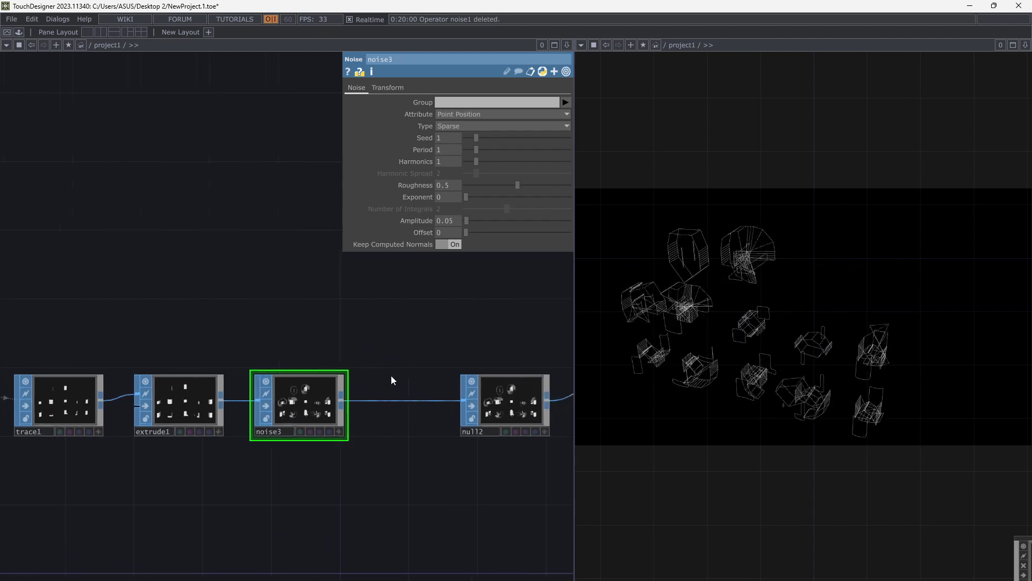
right_click(392, 399)
left_click(405, 384)
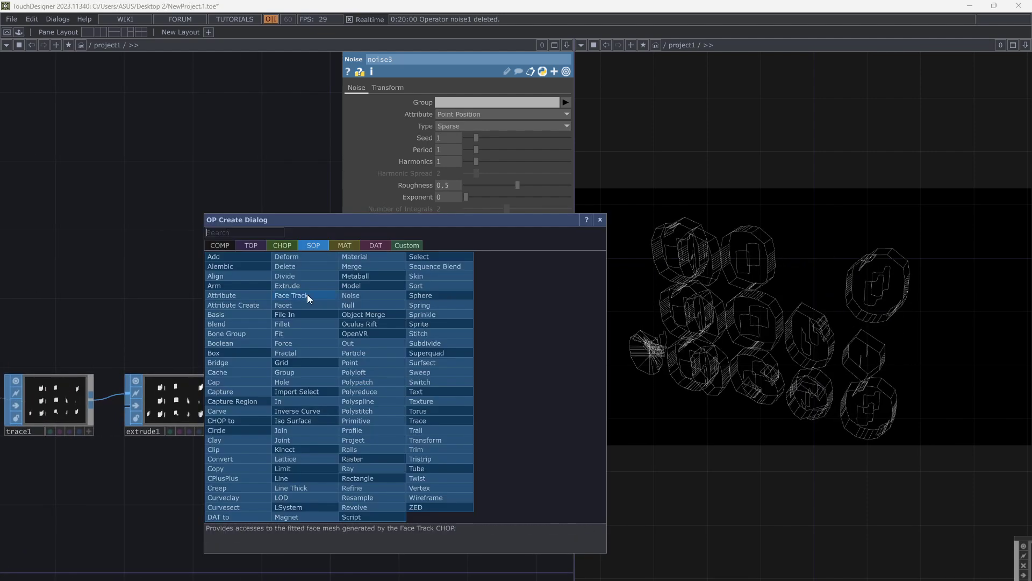
left_click(347, 295)
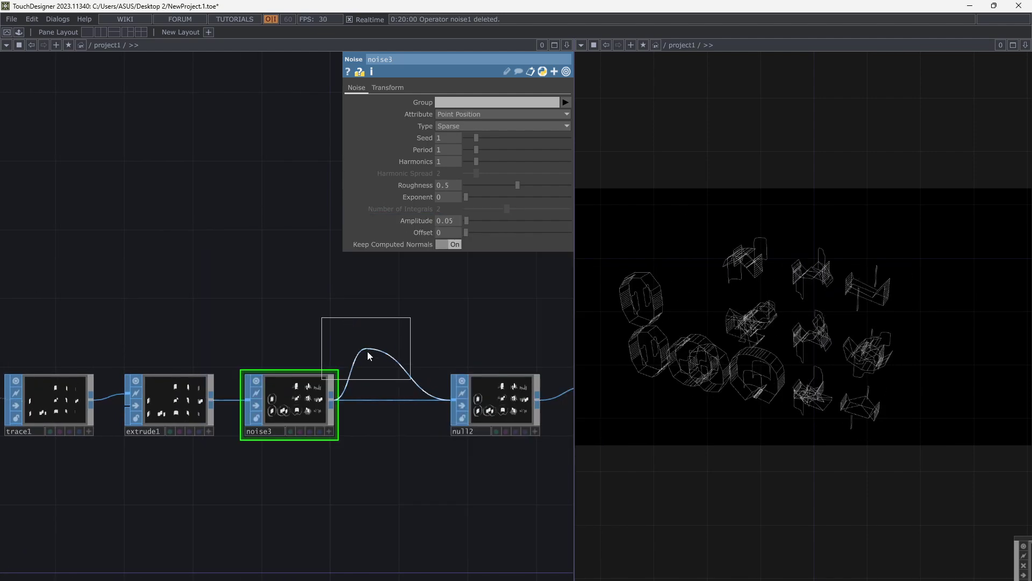
left_click(395, 402)
Step: Set noise4's period to 2.09, exponent to 0.65 and amplitude to 0.1
scroll(413, 341, "up", 2)
mouse_move(476, 220)
left_mouse_down()
mouse_move(521, 227)
mouse_move(496, 190)
mouse_move(466, 219)
left_mouse_up()
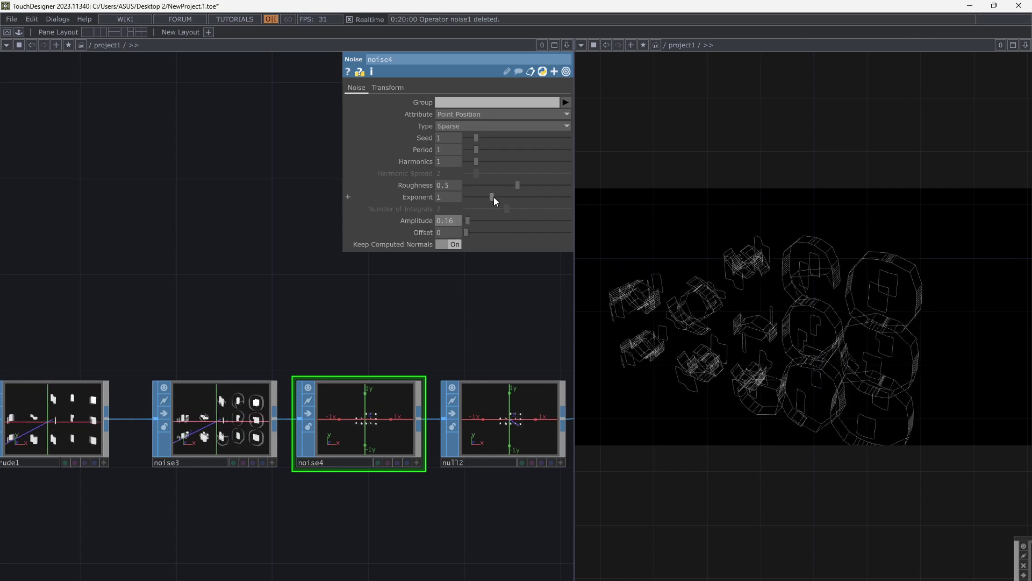
mouse_move(476, 150)
left_mouse_down()
mouse_move(489, 153)
mouse_move(475, 136)
mouse_move(480, 155)
left_mouse_up()
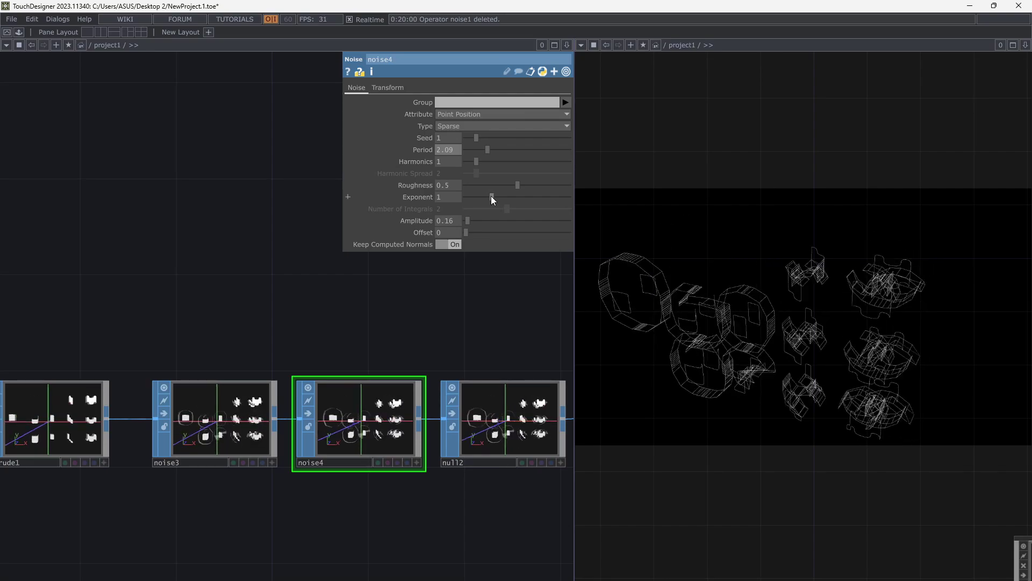
left_click_drag(491, 196, 467, 222)
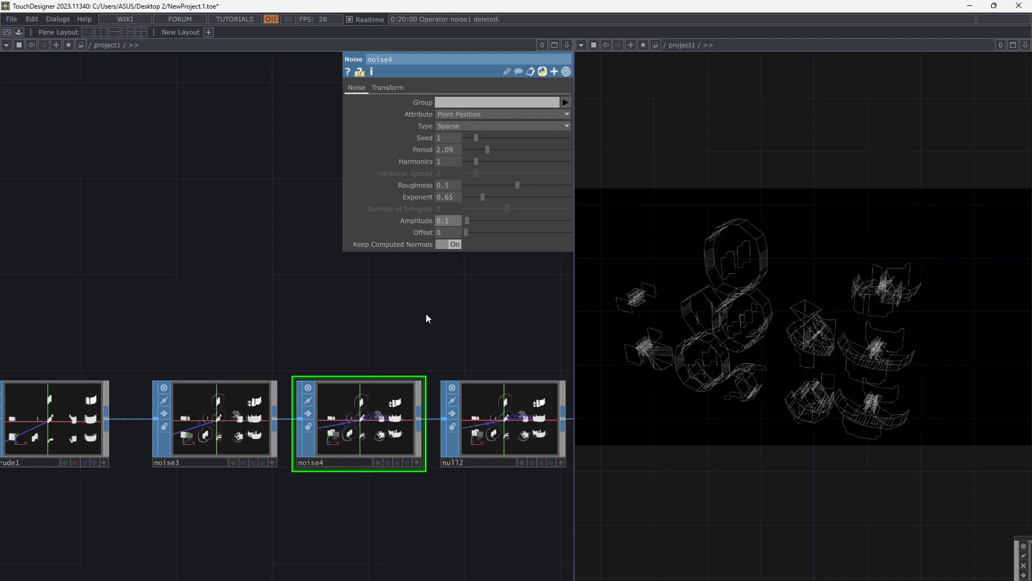
Step: Switch cam1's view to the Front Viewport so the boxes render straight on
left_click_drag(486, 333, 59, 378)
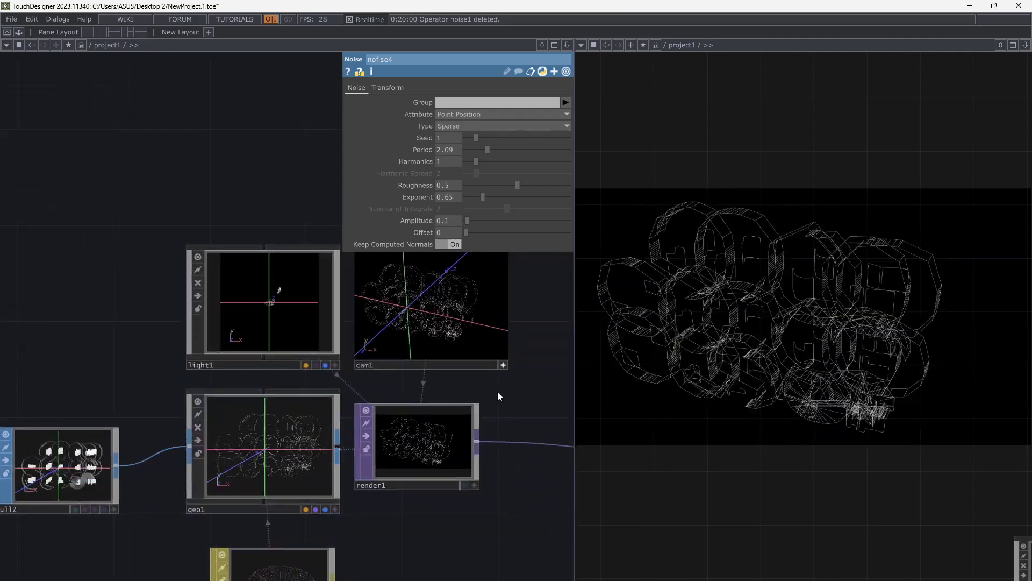
left_click_drag(474, 399, 397, 420)
right_click(386, 342)
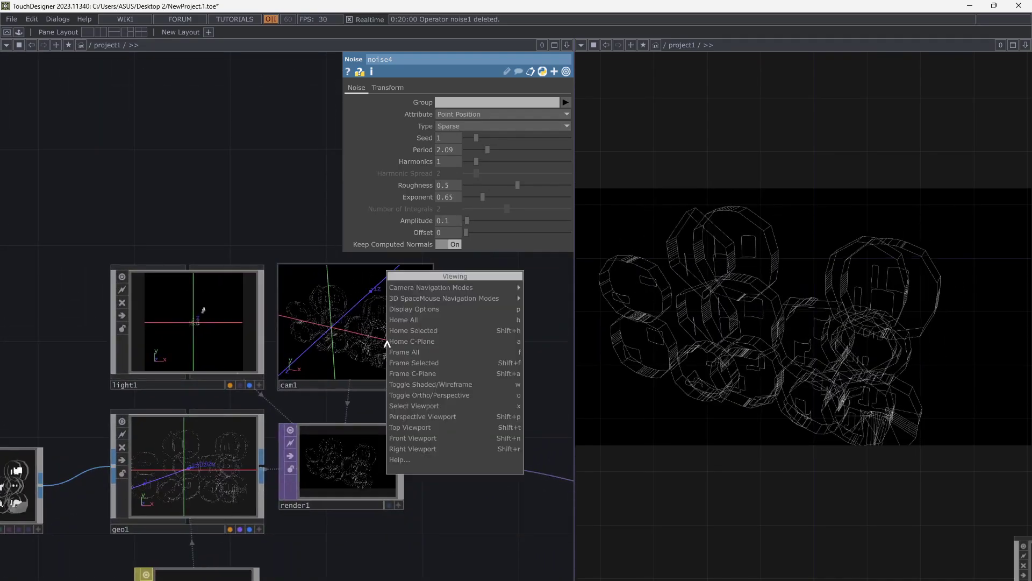
left_click(413, 440)
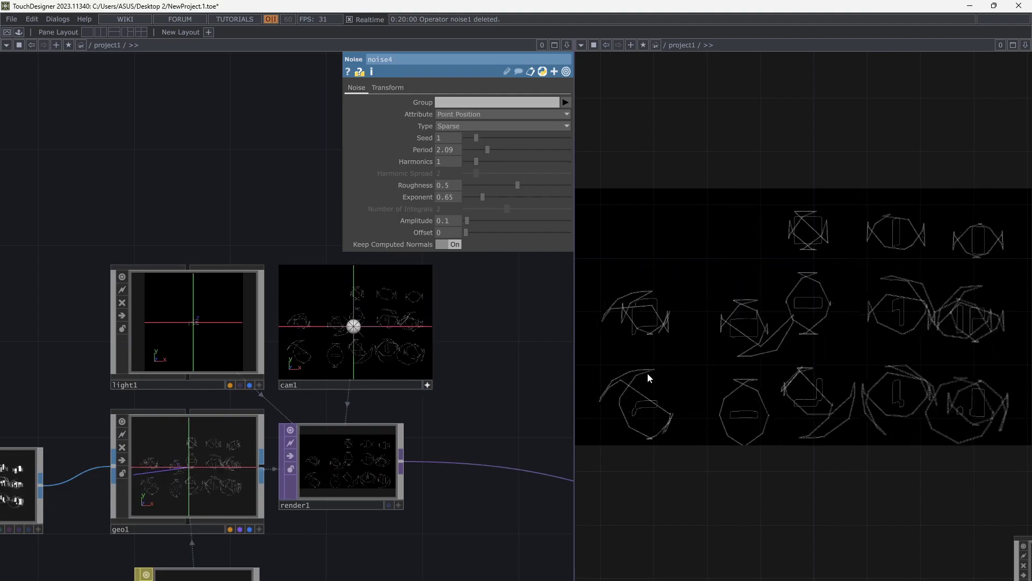
Step: Bring up the parameters of the noise1 CHOP that feeds null4
scroll(459, 397, "down", 5)
left_click_drag(306, 382, 433, 363)
left_click_drag(344, 363, 459, 368)
left_click_drag(266, 353, 426, 364)
left_click(160, 352)
scroll(455, 324, "up", 3)
left_click_drag(454, 324, 402, 285)
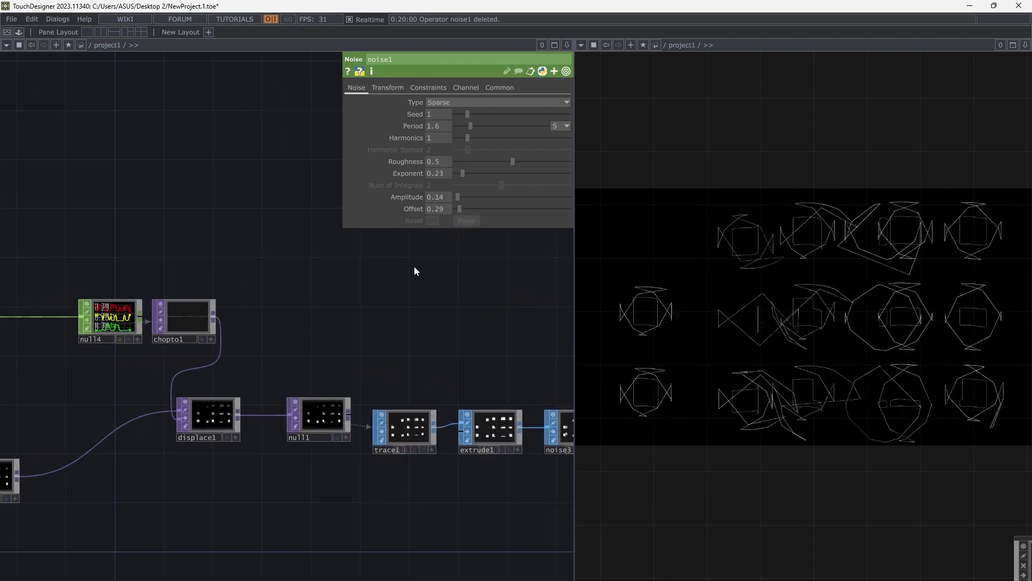